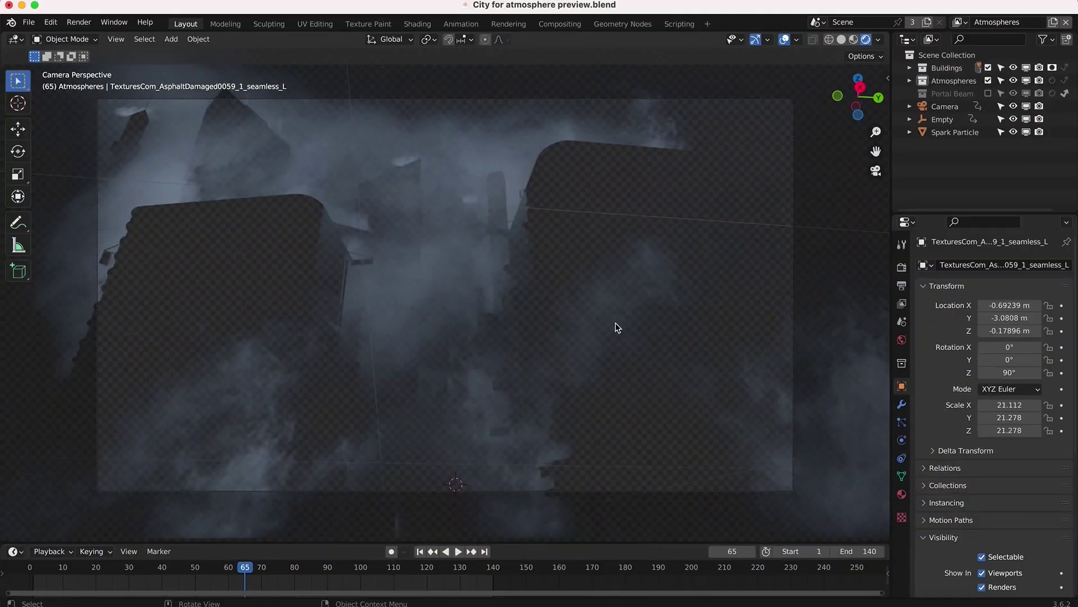
middle_drag(614, 325, 657, 347)
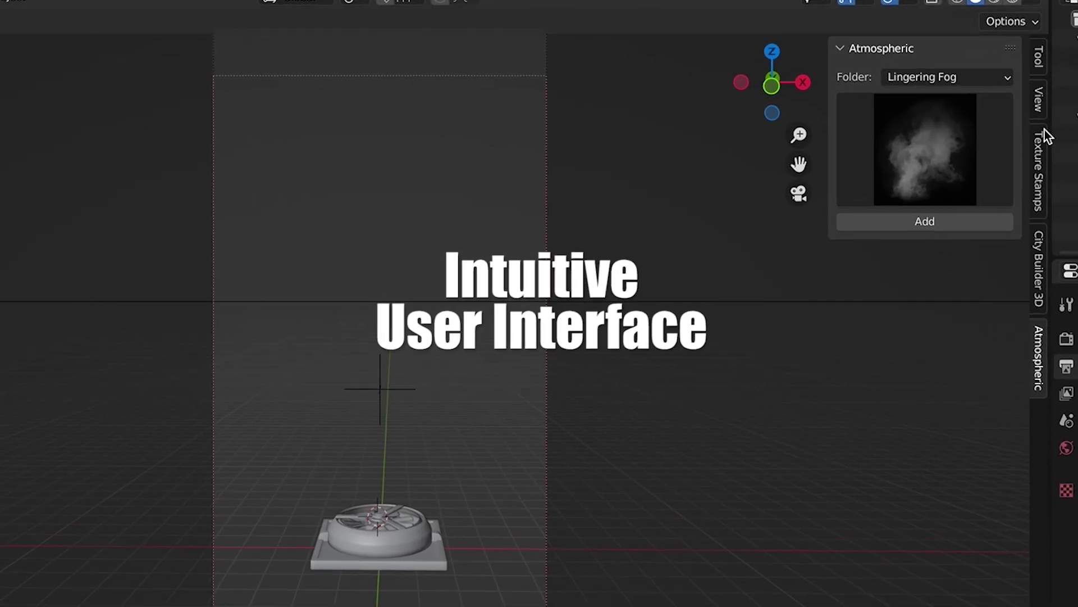
Step: Browse the folder categories and effect previews offered by the Atmospheric add-on
click(1006, 73)
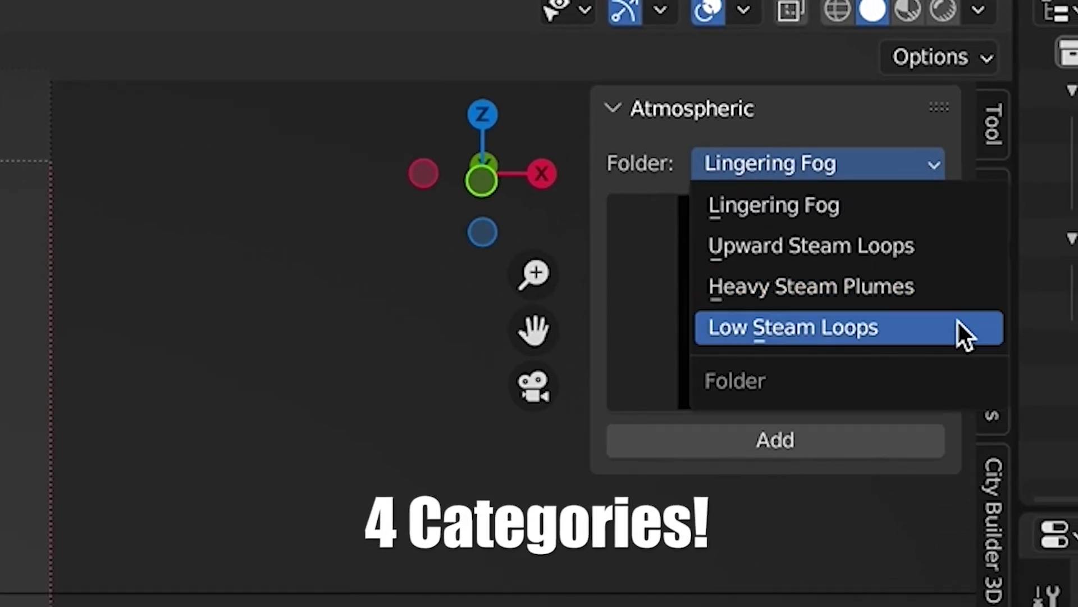
click(977, 114)
click(783, 298)
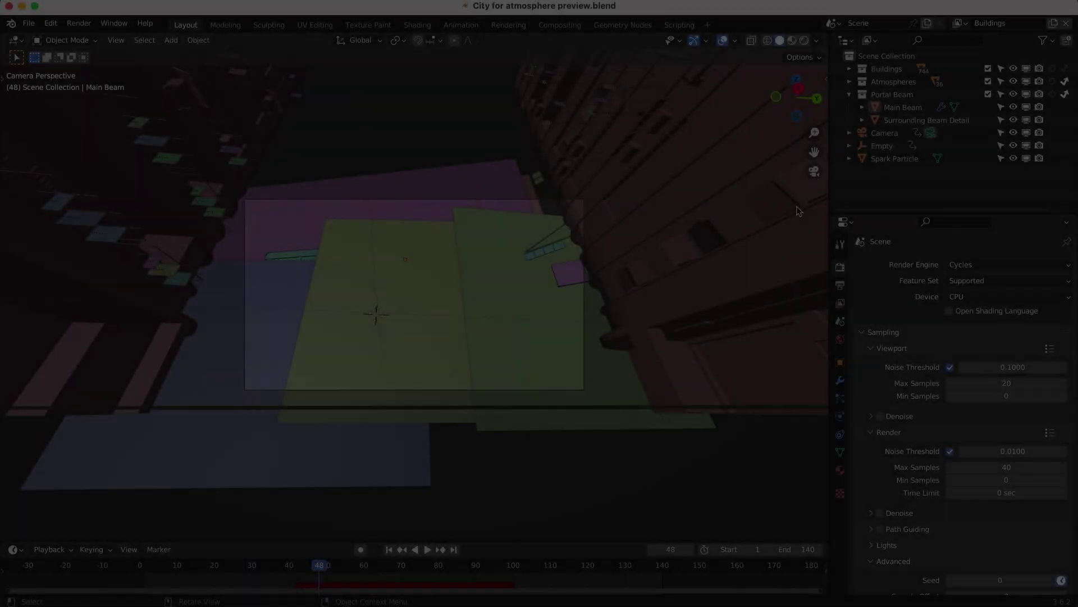
Step: Leave the camera view and select the Surrounding Beam Detail and Main Beam objects together
key(KP_0)
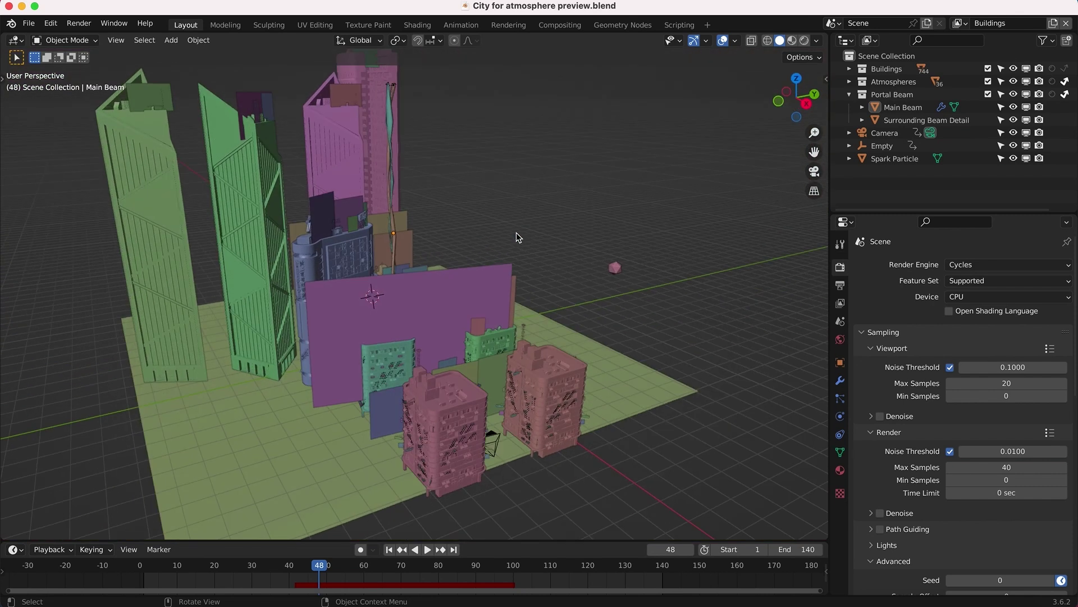
middle_drag(517, 233, 421, 351)
scroll(516, 233, up, 2)
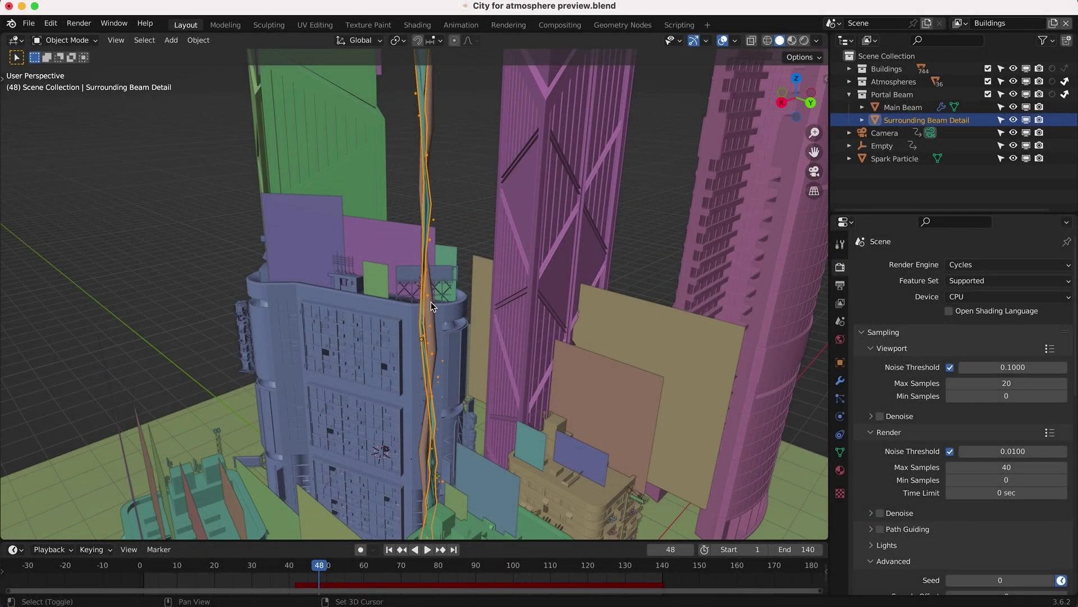
shift+click(431, 302)
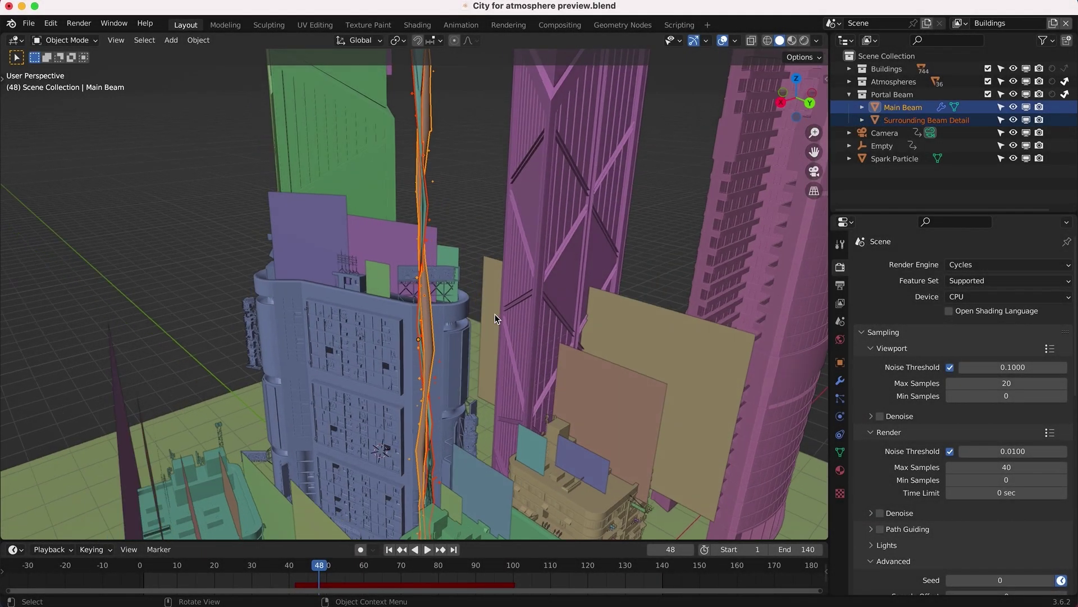
Step: Examine the city layout around the portal beam from several angles and look at the available view layers
scroll(494, 314, right, 5)
scroll(494, 315, left, 6)
scroll(494, 315, up, 3)
scroll(495, 315, down, 4)
scroll(520, 307, left, 2)
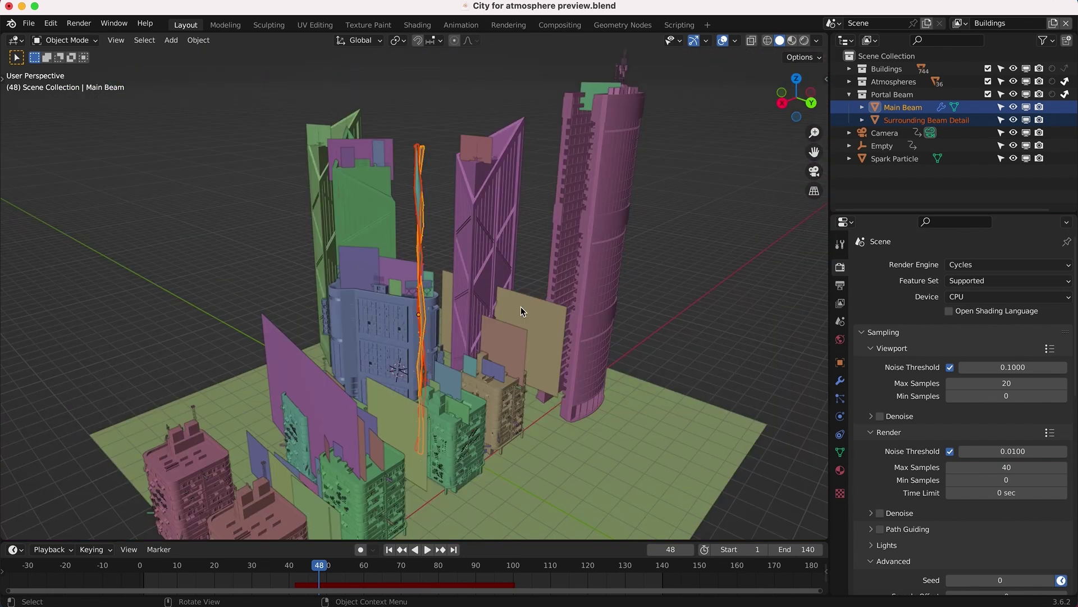
scroll(437, 343, left, 2)
shift+scroll(437, 342, down, 2)
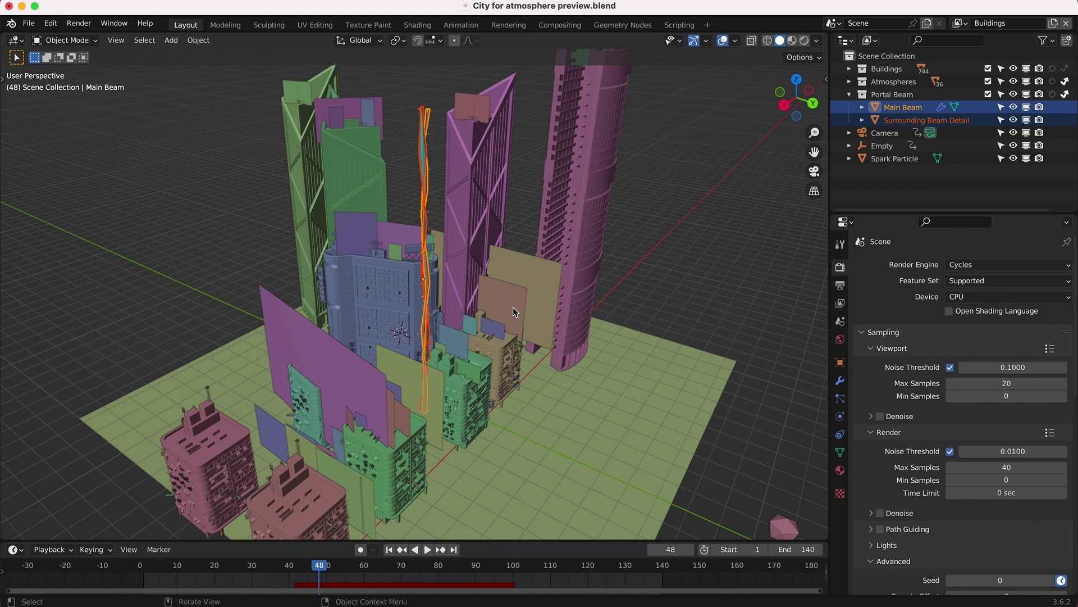
shift+scroll(498, 316, left, 2)
shift+scroll(498, 316, down, 2)
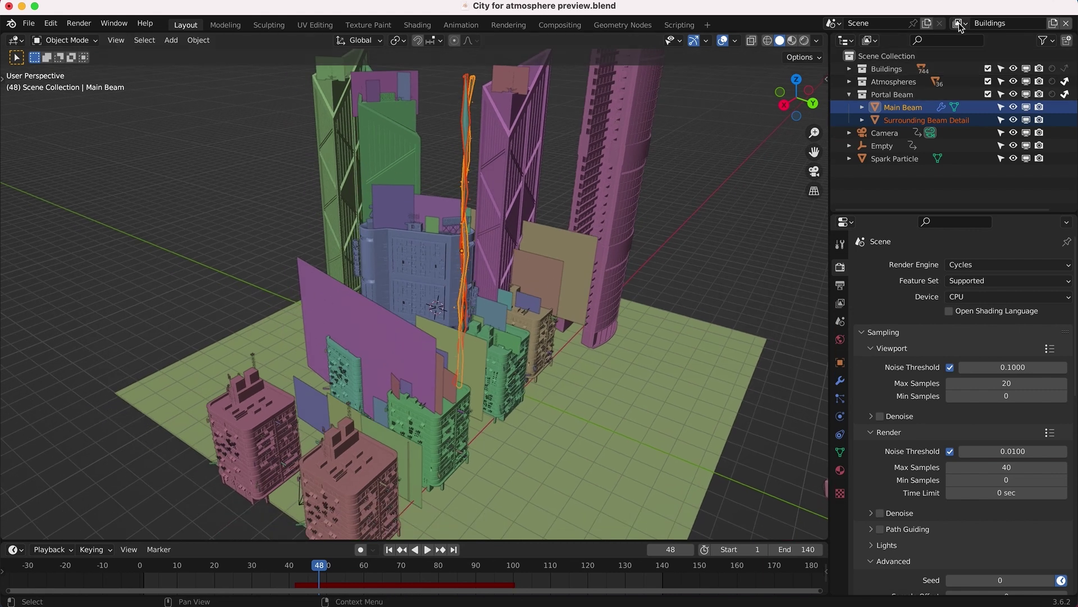
click(959, 24)
middle_drag(559, 167, 662, 203)
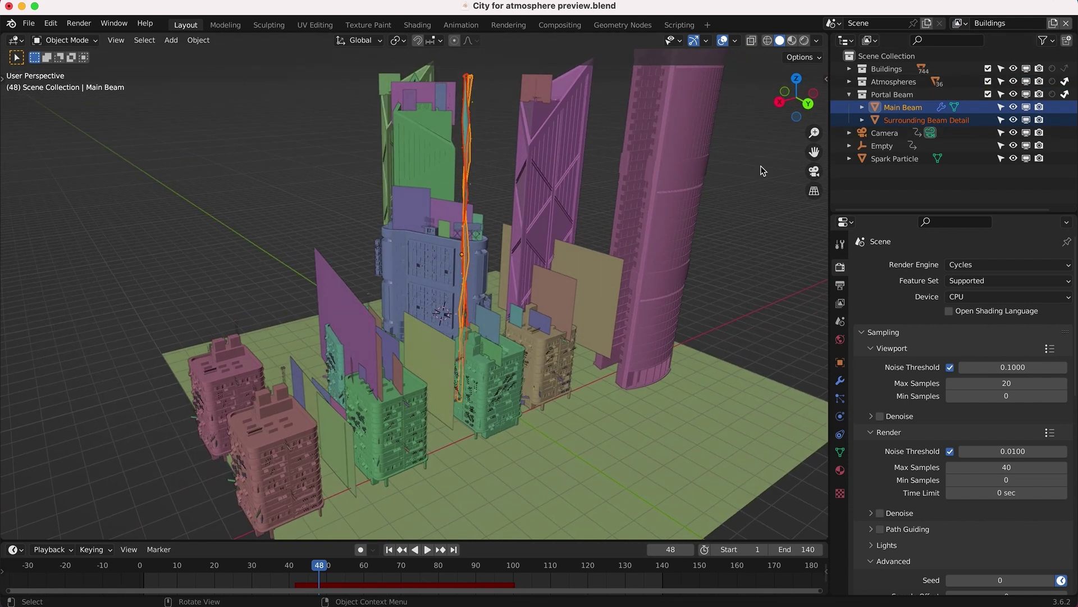
Step: Collapse the Portal Beam collection and exclude the Atmospheres and Portal Beam collections from the Buildings view layer
click(850, 95)
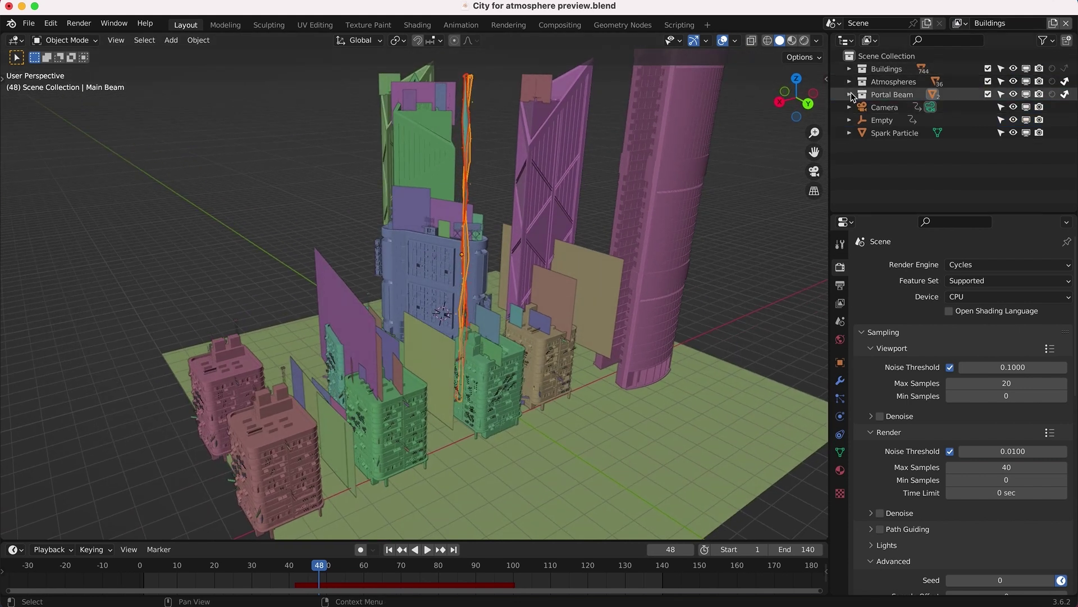
click(989, 82)
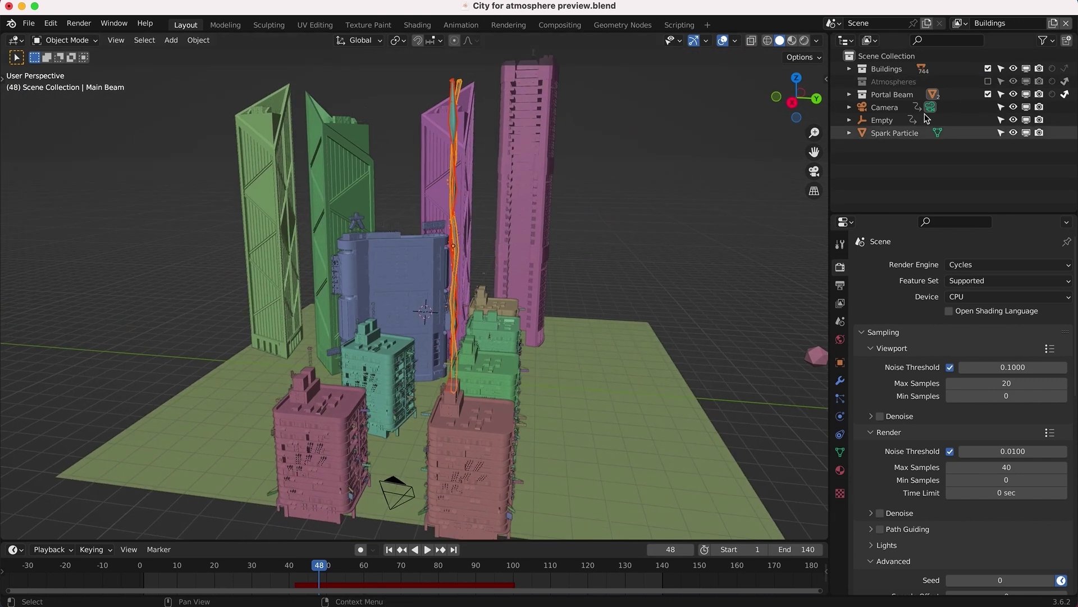
click(988, 94)
scroll(528, 346, up, 10)
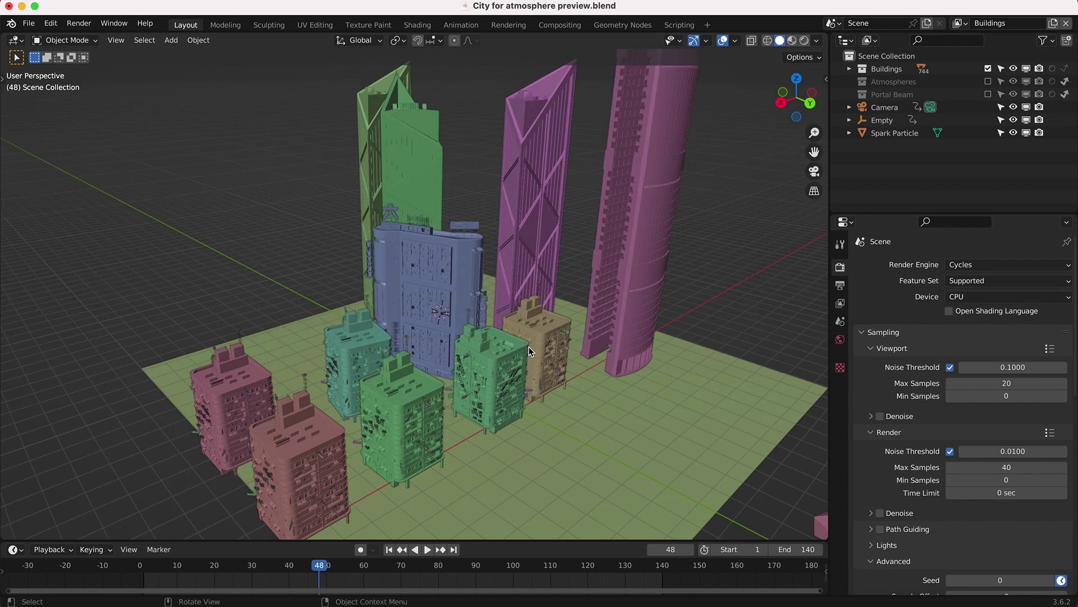
Step: Select all the mid-rise HK_Mid buildings in front of the towers together
middle_drag(528, 346, 345, 281)
click(344, 281)
click(469, 346)
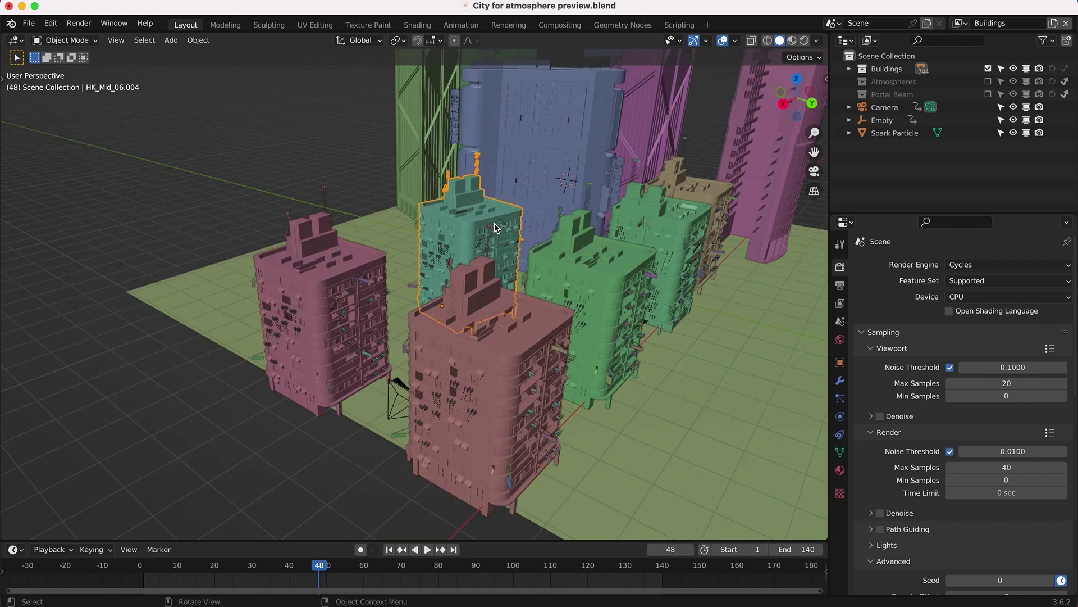
click(467, 196)
scroll(581, 304, down, 10)
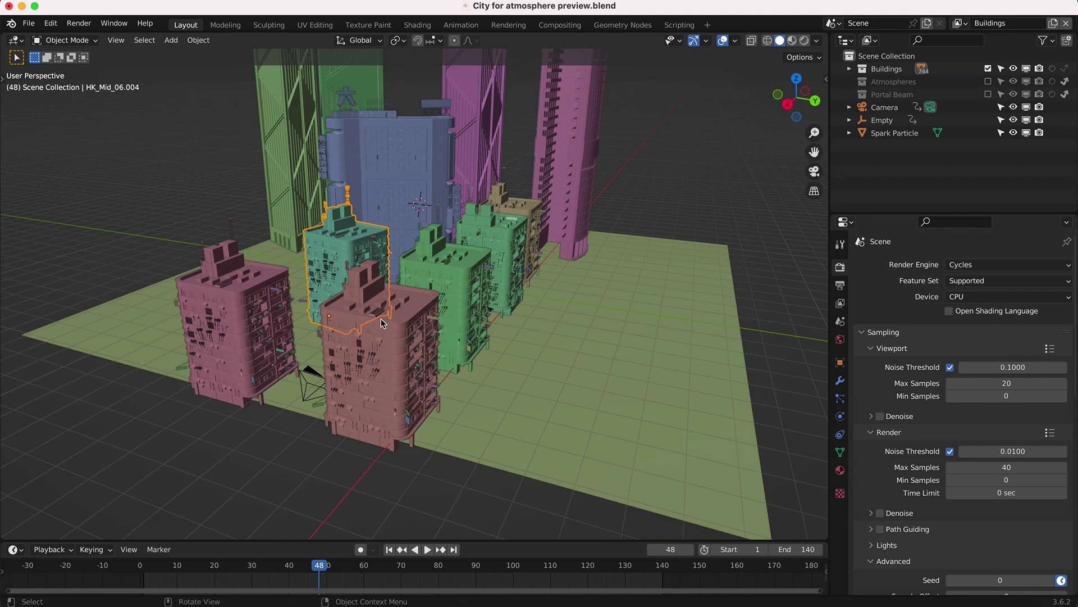
shift+click(381, 319)
shift+click(237, 294)
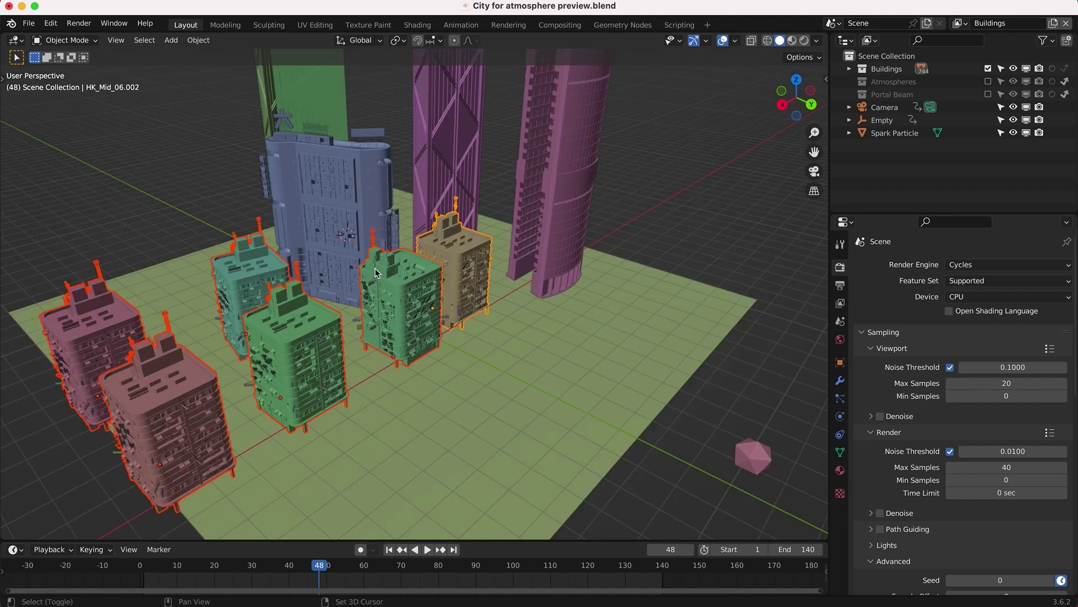
middle_drag(375, 273, 375, 268)
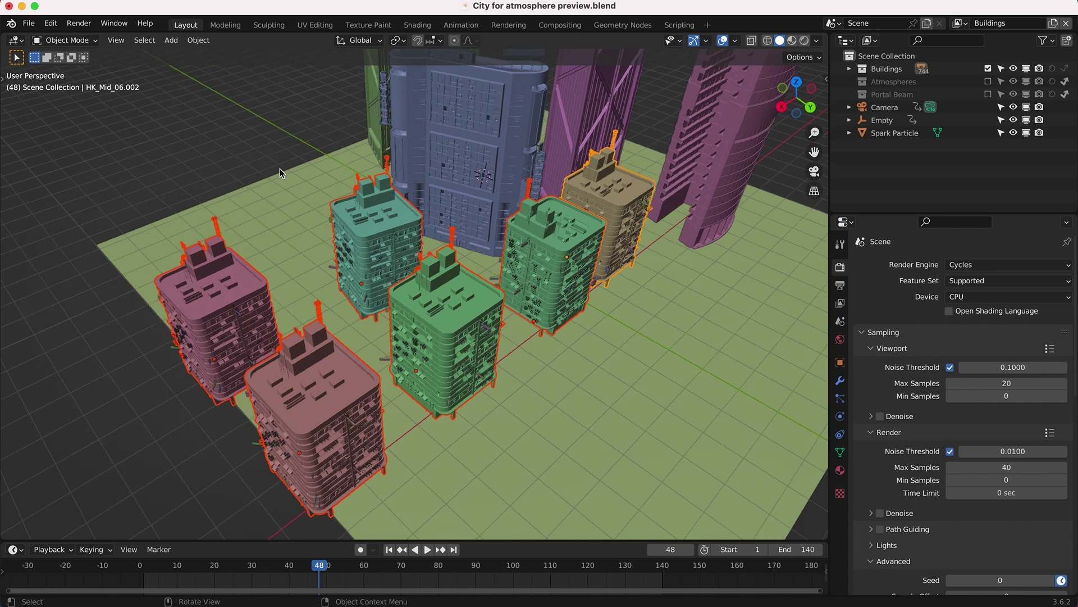
middle_drag(279, 169, 281, 173)
Step: Switch the viewport to the camera's viewpoint
click(121, 41)
mouse_move(147, 200)
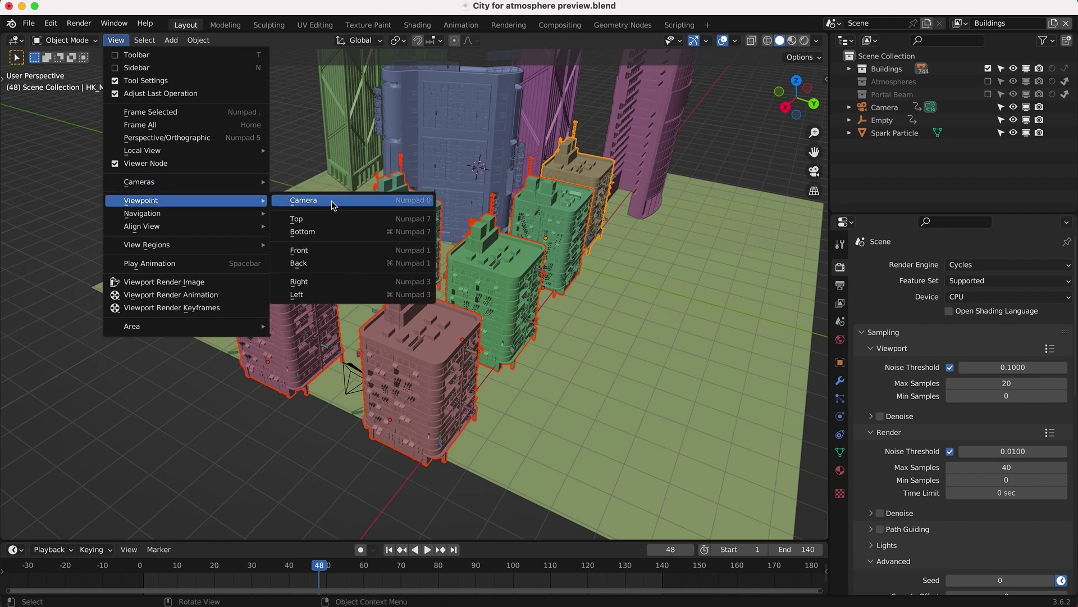
click(334, 204)
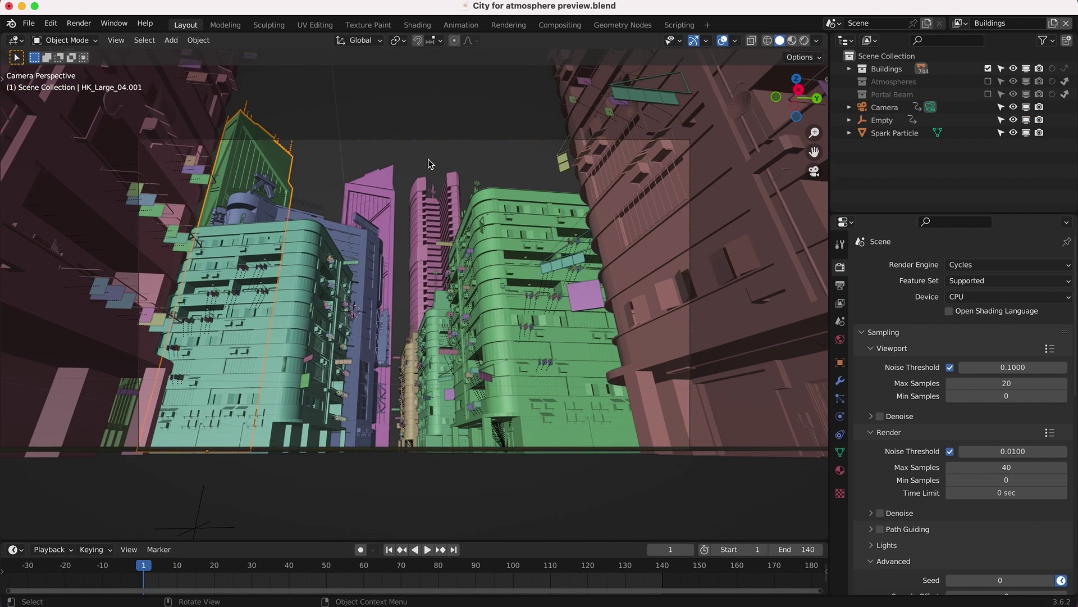
Step: Select the tall background towers one by one in the camera view, ending with the dark green HK_Large_04.001
click(388, 197)
click(428, 191)
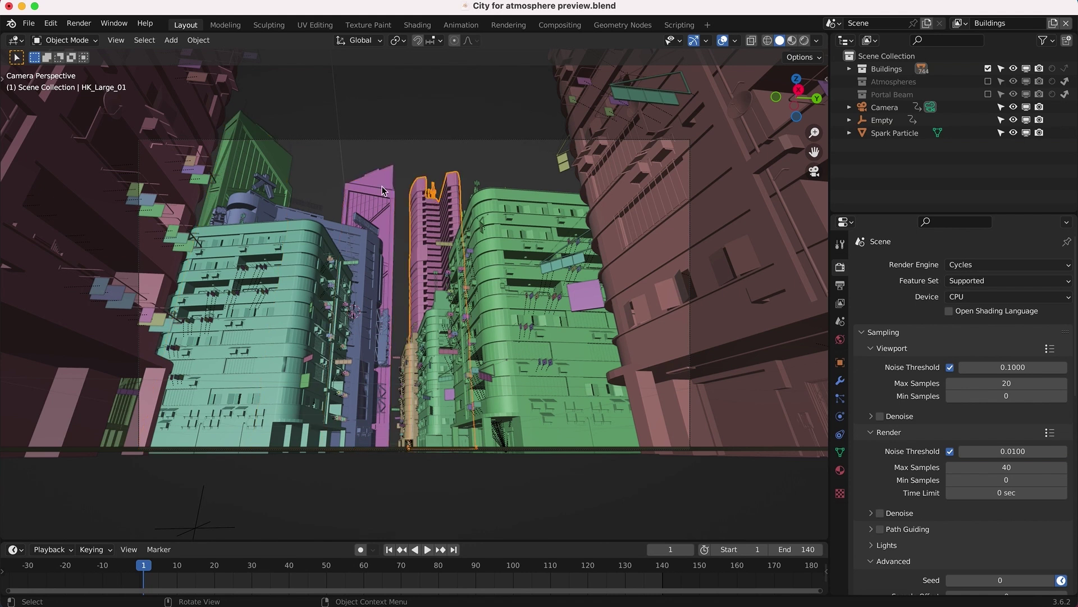
click(362, 187)
click(273, 166)
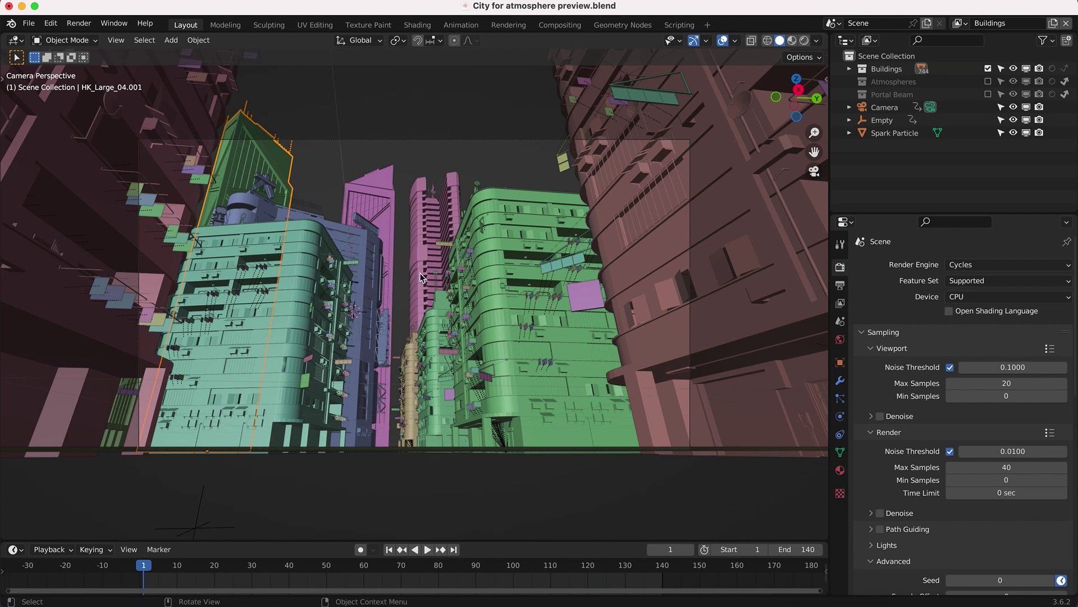
Step: Examine how the mid-rise buildings and background towers are arranged around the camera, from street level and above
scroll(420, 278, up, 5)
scroll(420, 277, down, 5)
scroll(419, 273, down, 5)
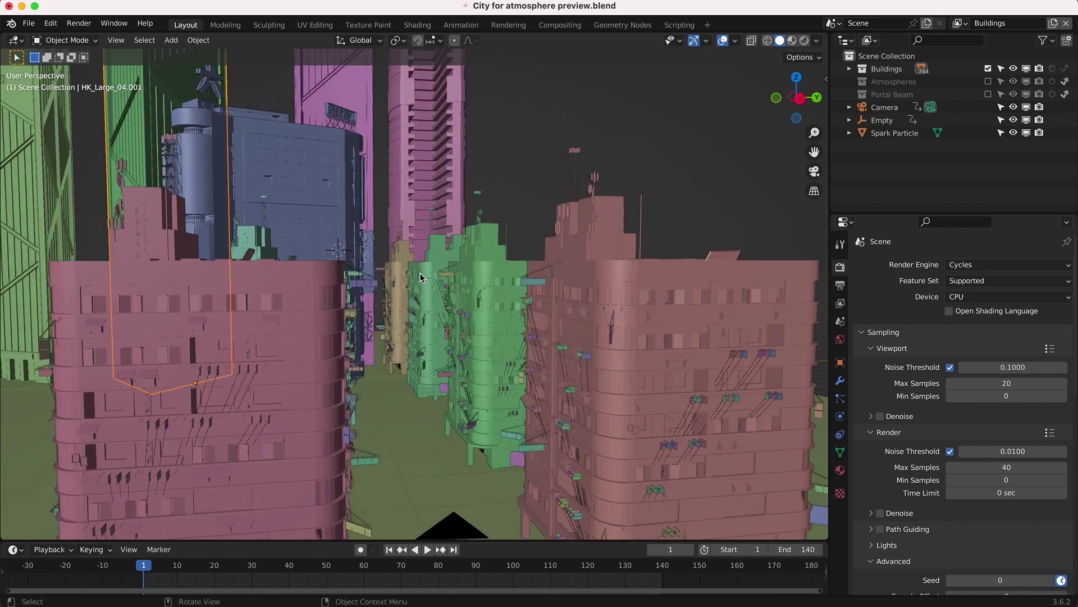
shift+scroll(590, 281, up, 5)
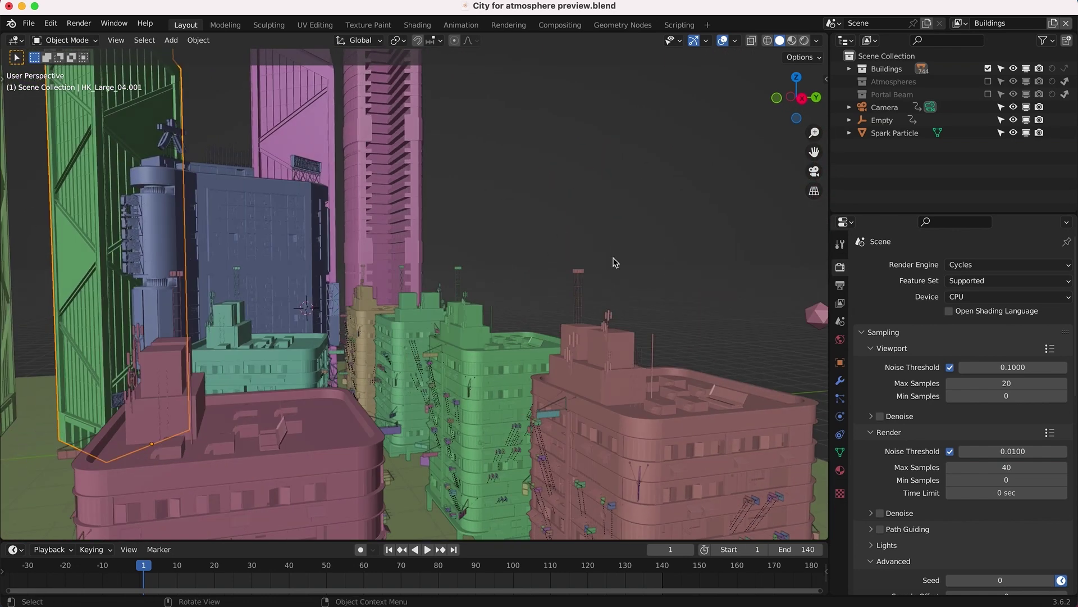
scroll(696, 247, right, 3)
scroll(580, 234, right, 10)
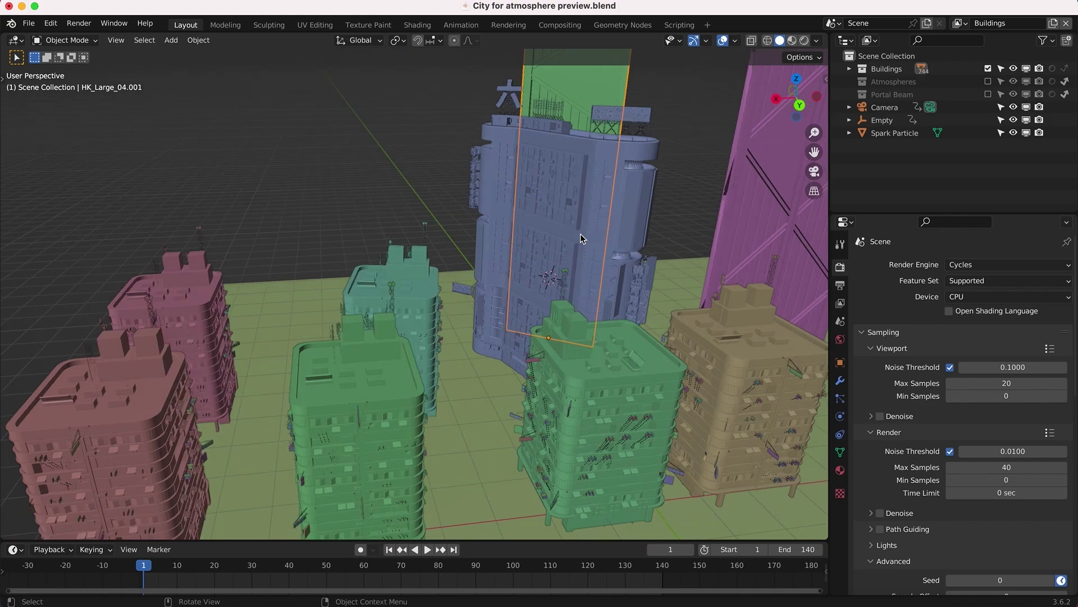
scroll(581, 234, left, 10)
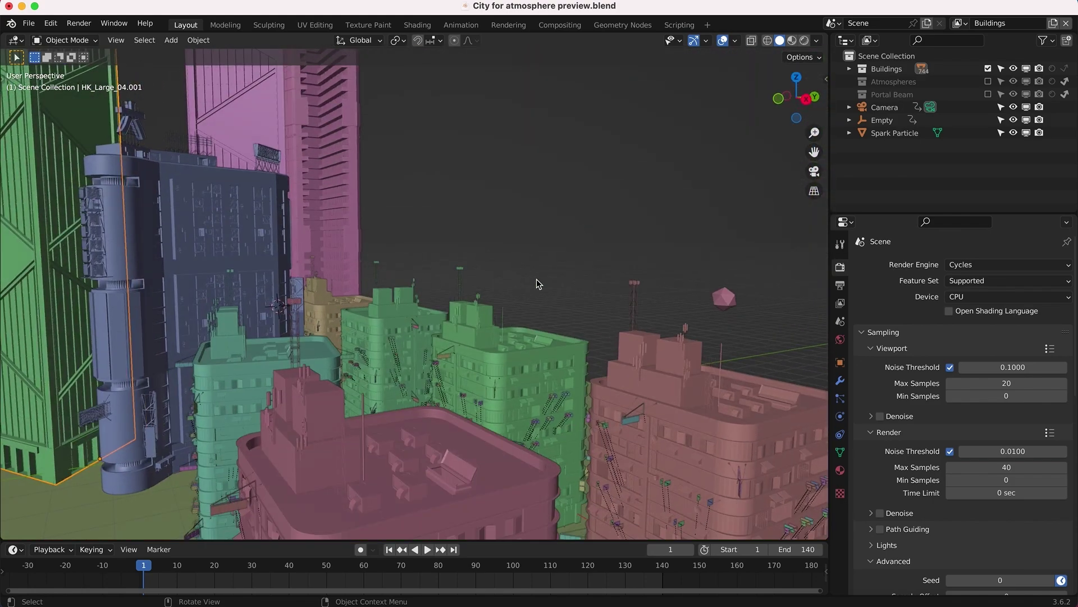
scroll(537, 279, down, 4)
scroll(537, 279, right, 5)
scroll(361, 293, down, 4)
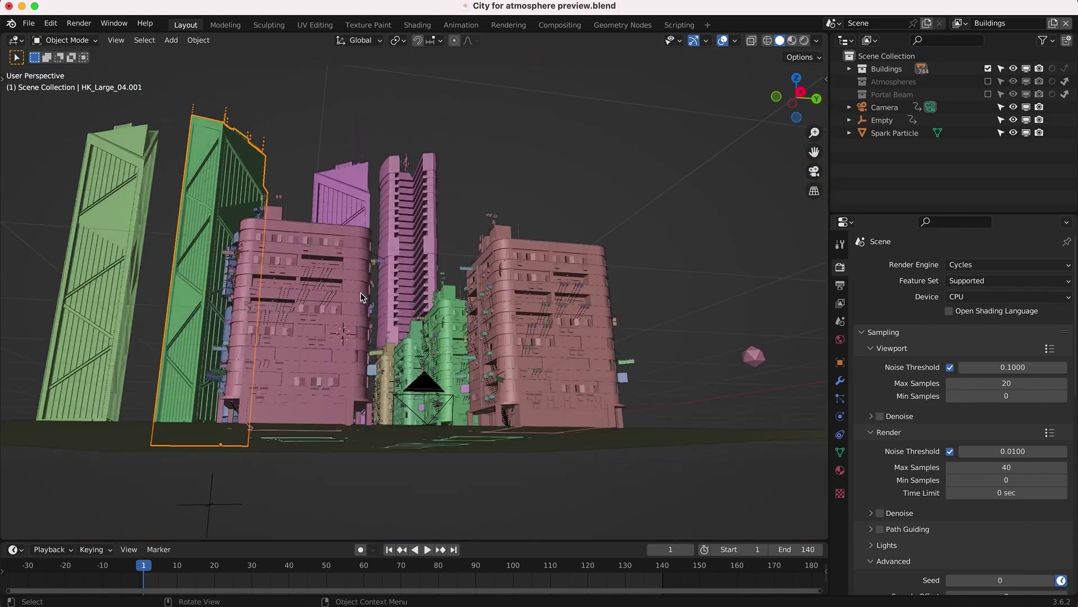
scroll(456, 353, down, 15)
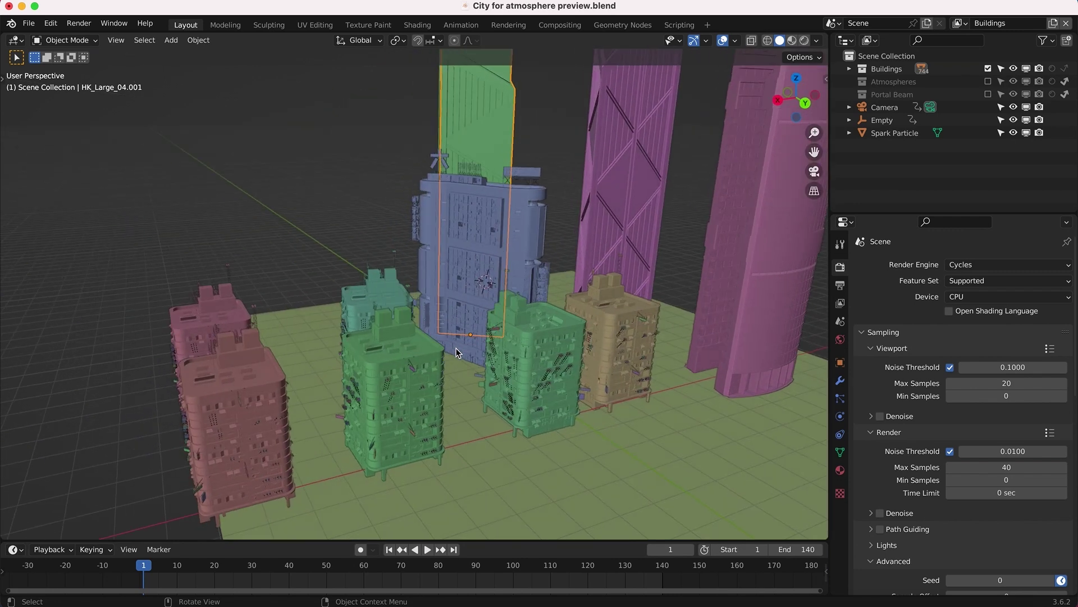
scroll(455, 349, left, 15)
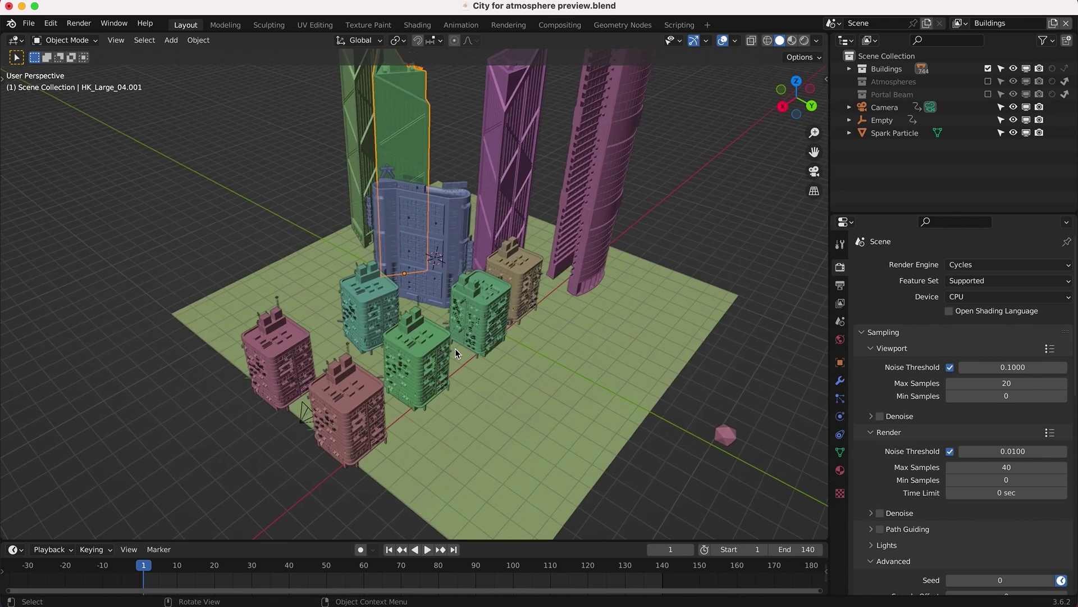
scroll(569, 261, left, 5)
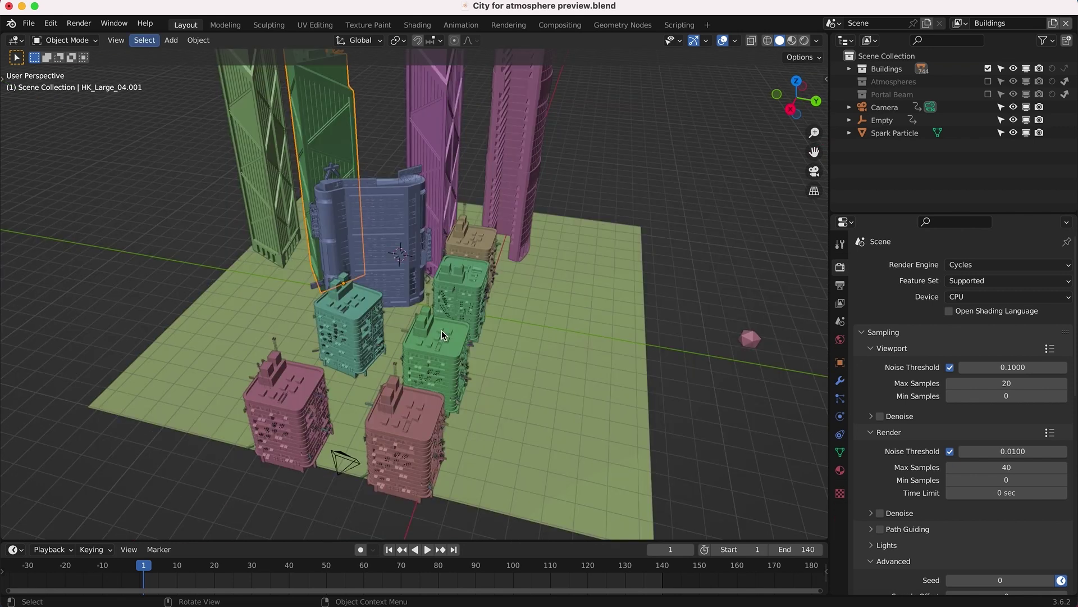
scroll(416, 341, right, 6)
scroll(415, 338, left, 10)
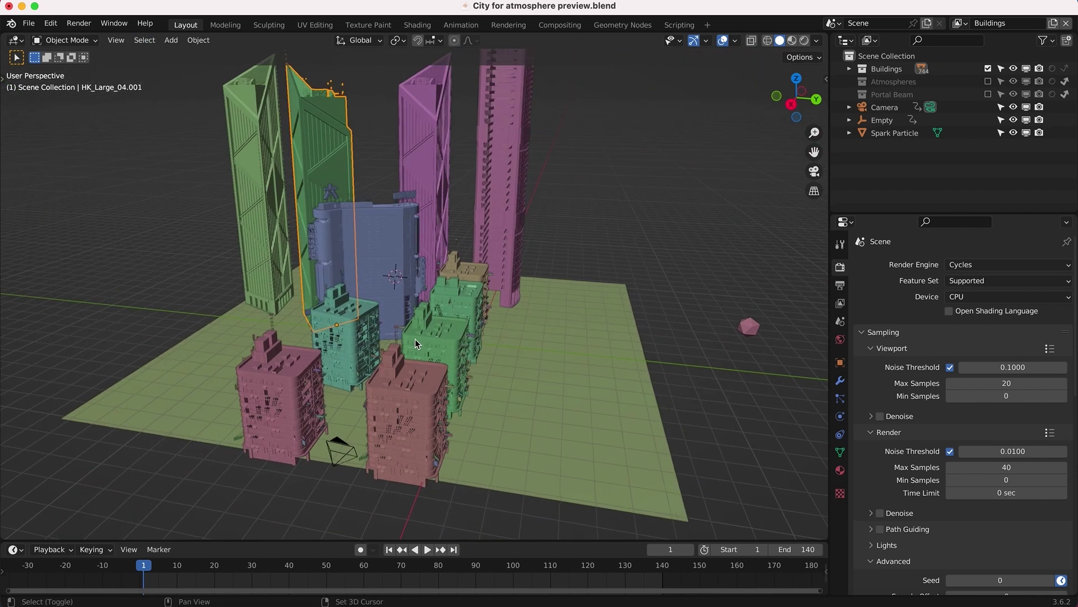
scroll(416, 339, up, 5)
Step: Select the asphalt ground plane and show its material settings
click(560, 339)
click(840, 471)
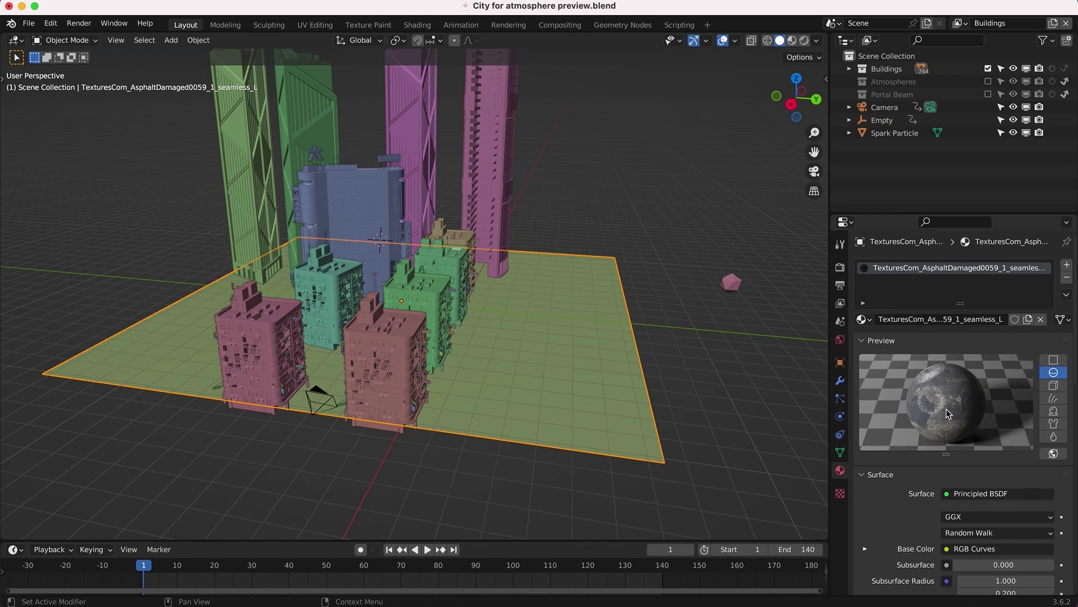
scroll(599, 265, down, 3)
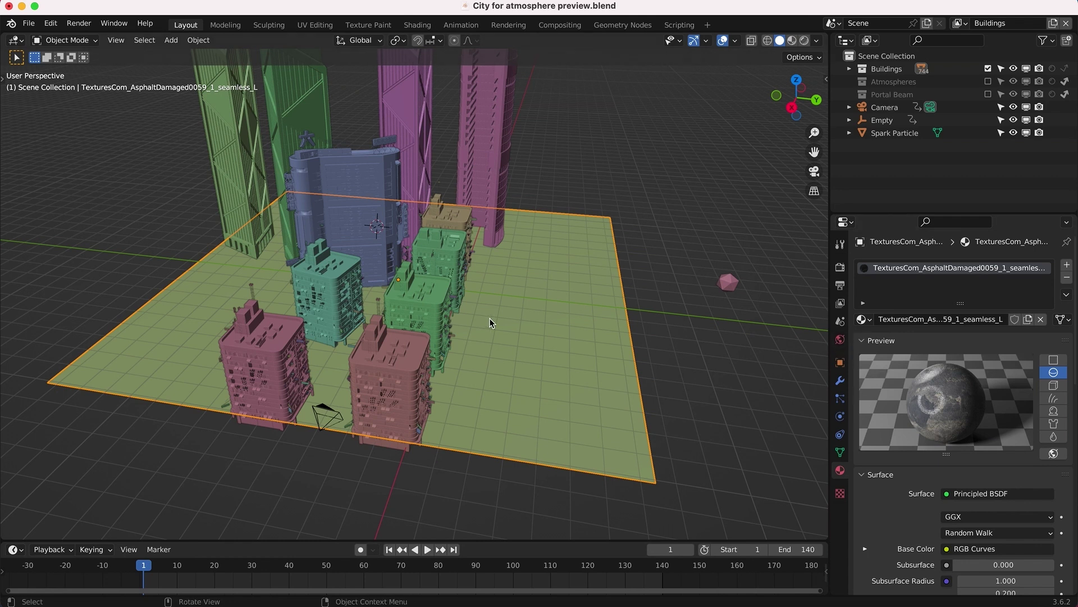
Step: Show the world's environment texture settings and view the building layout from the side and front
click(841, 340)
scroll(507, 304, left, 5)
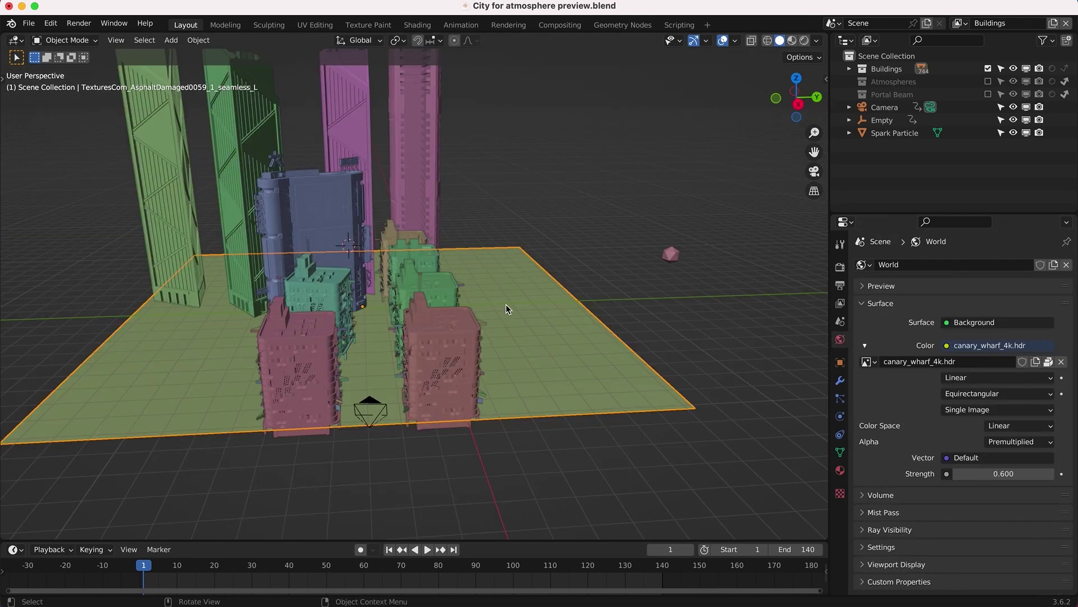
scroll(507, 304, right, 5)
shift+scroll(506, 304, up, 3)
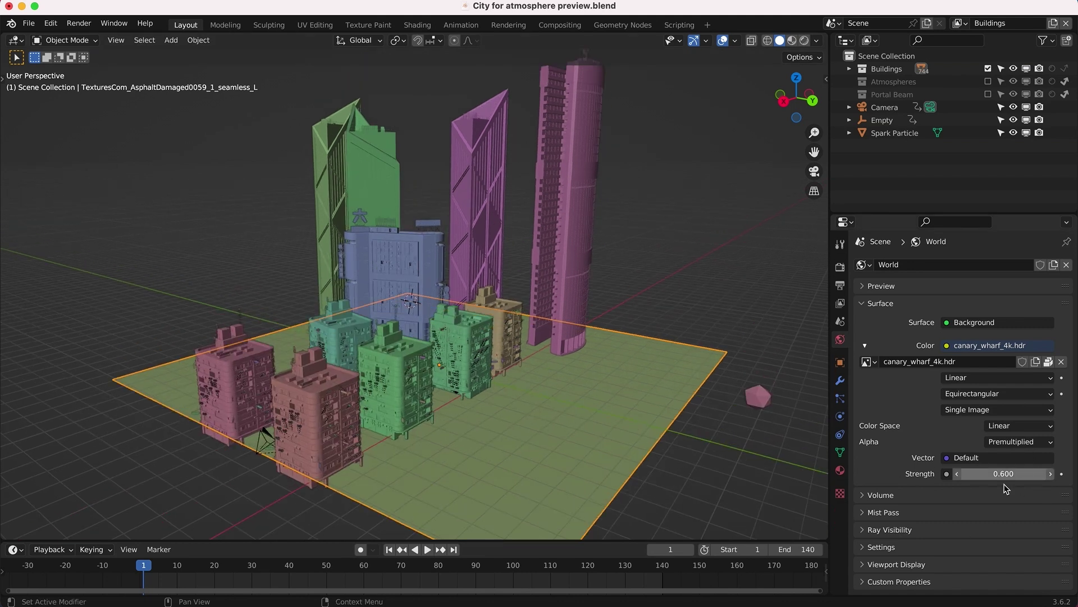
scroll(467, 434, left, 5)
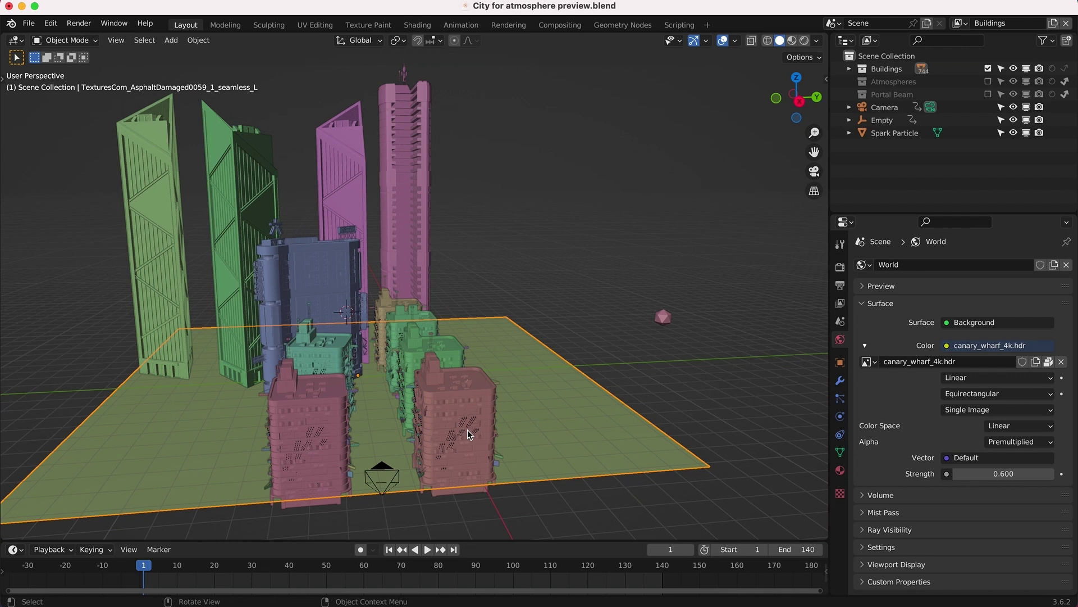
Step: Preview the camera view in rendered shading with the transparent film background turned off, and turn it back on
click(841, 267)
scroll(875, 548, down, 8)
scroll(874, 547, down, 12)
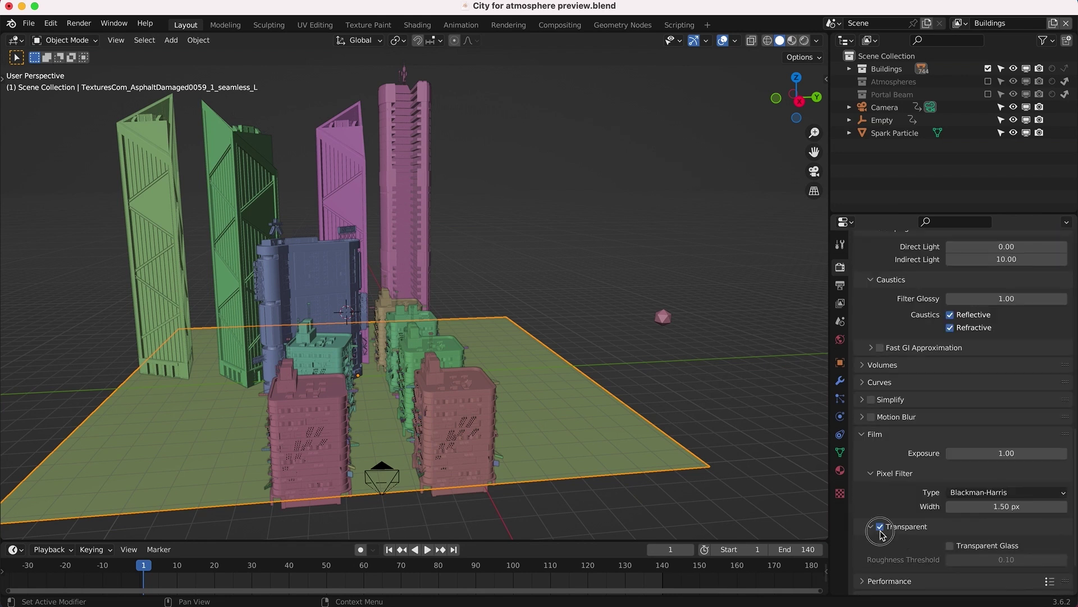
key(KP_0)
key(z)
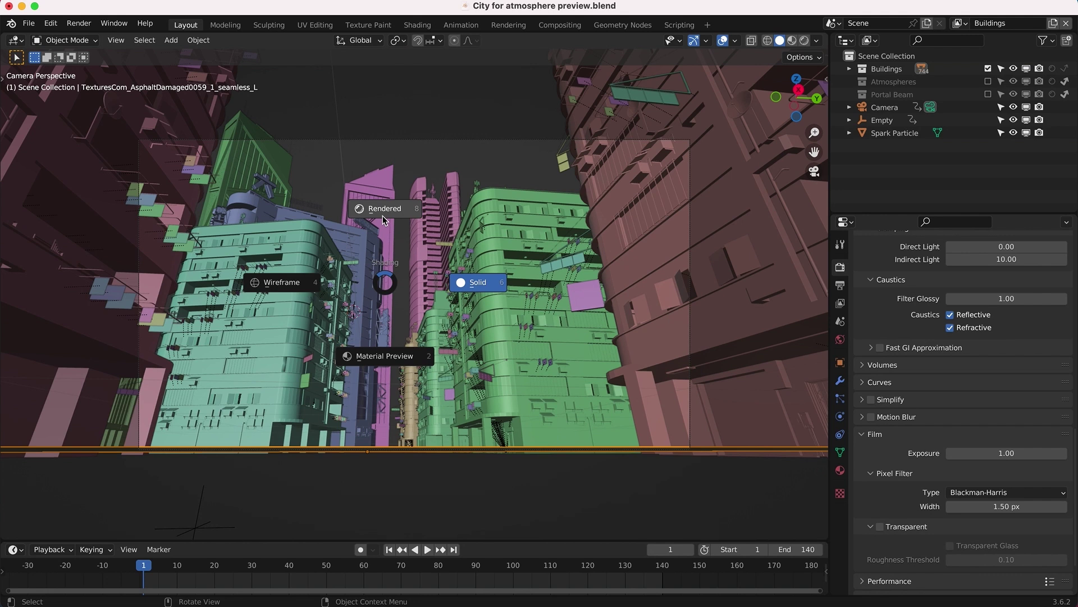
click(385, 219)
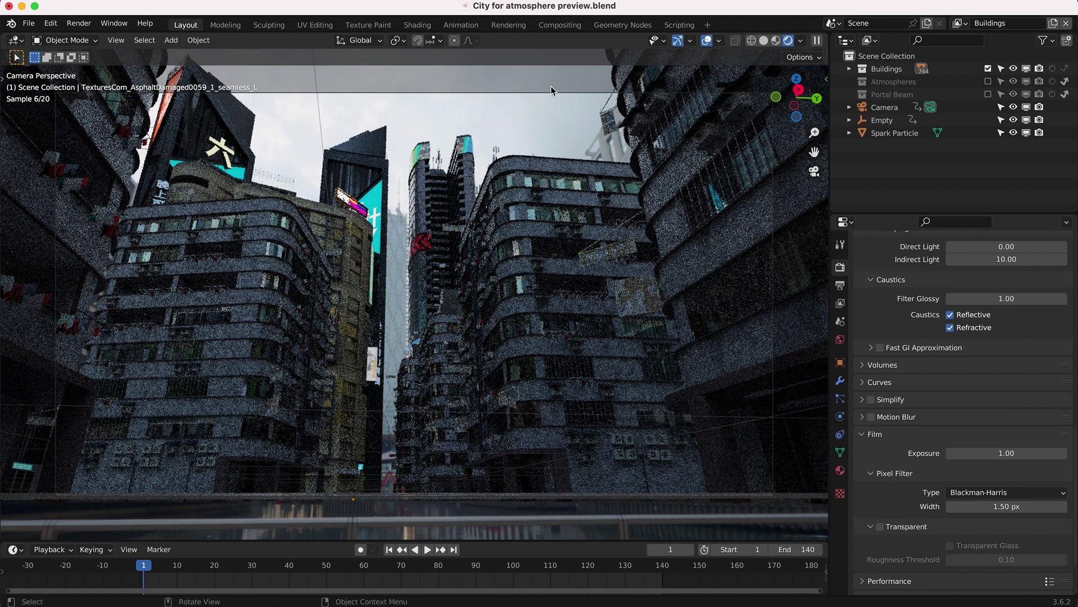
click(881, 529)
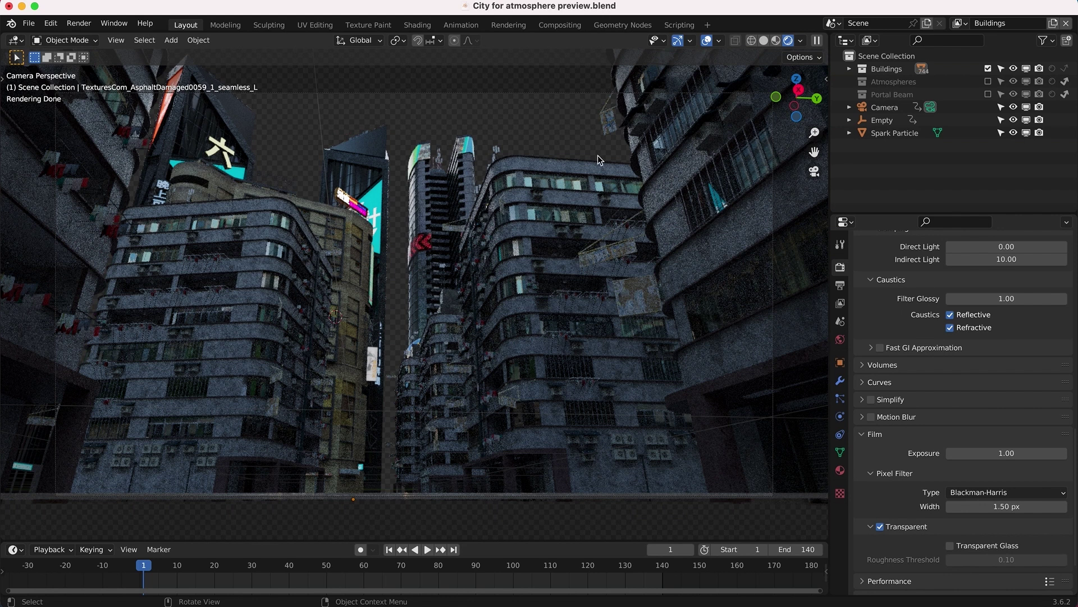
Step: Include the Atmospheres collection in the Buildings view layer and turn off its indirect-only setting
click(988, 82)
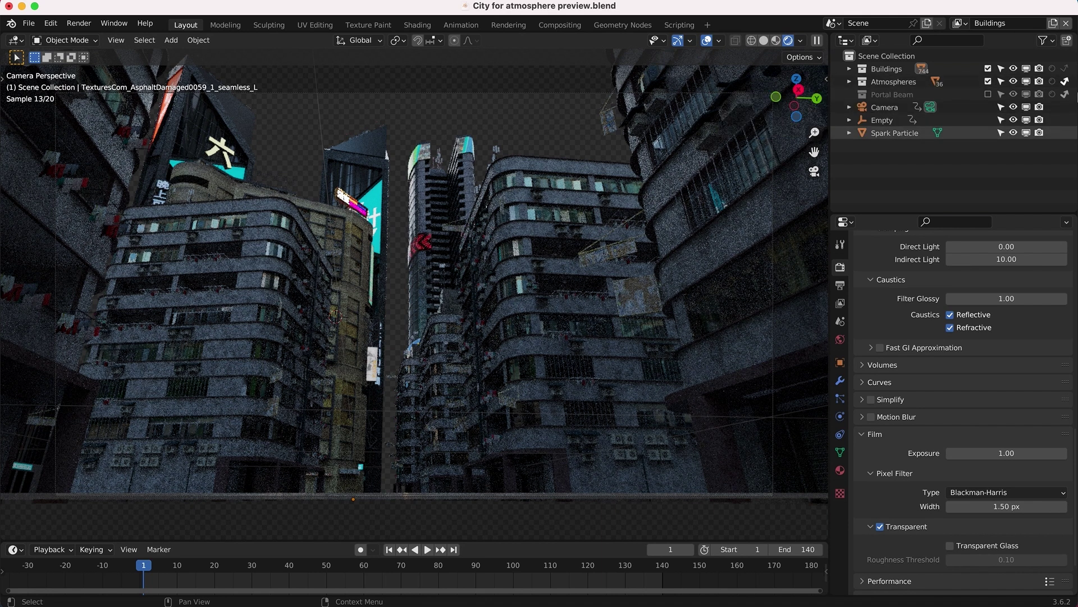
click(1065, 82)
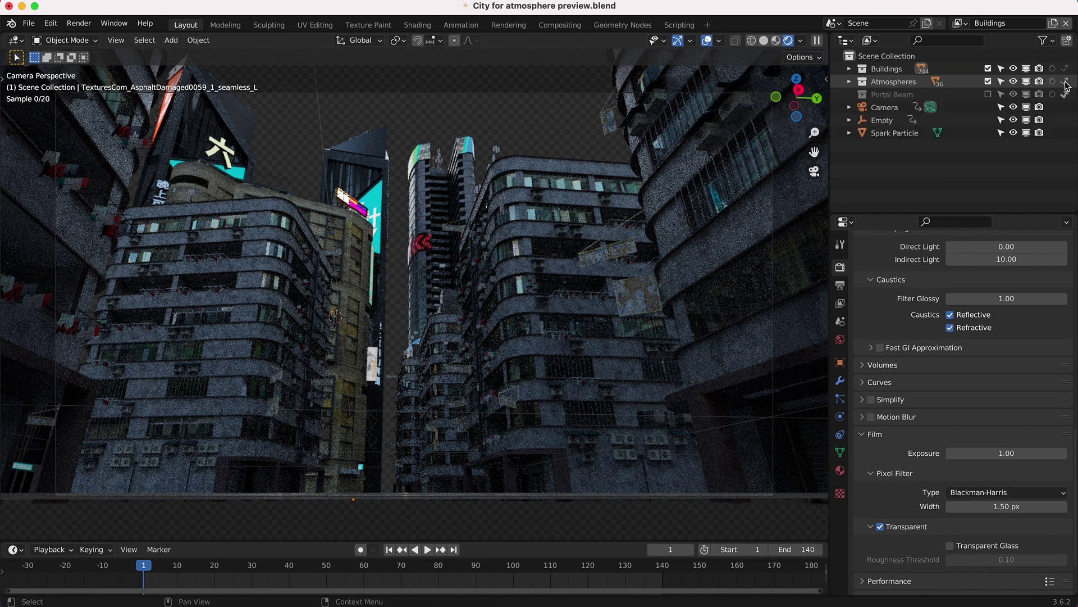
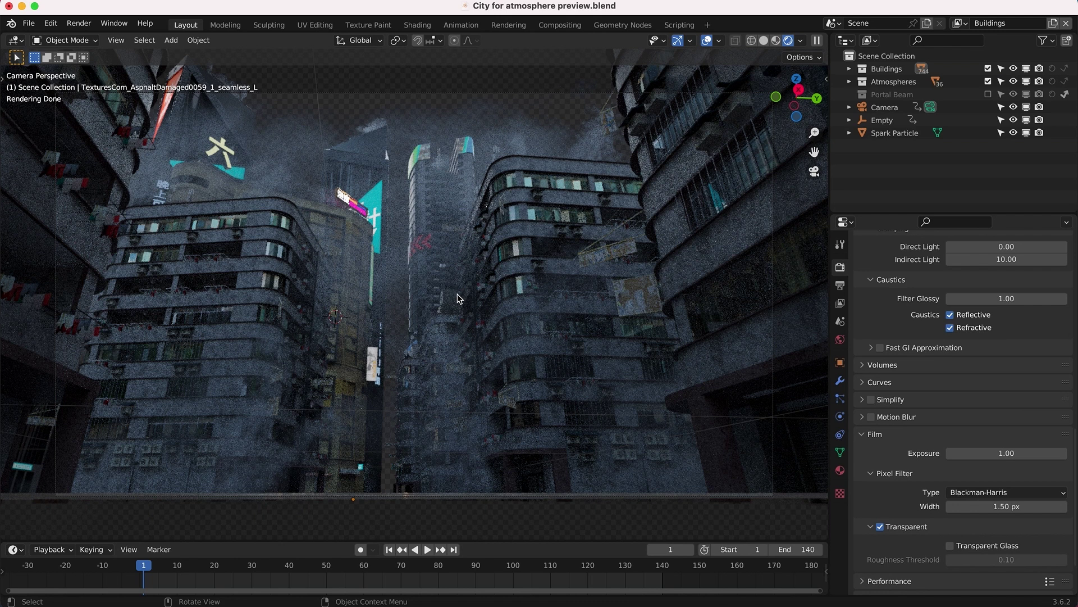
Step: Examine the rendered smoke from outside the camera view, from a city overview to a close-up of a triangular tower's roof
middle_drag(457, 294, 506, 215)
scroll(505, 215, down, 6)
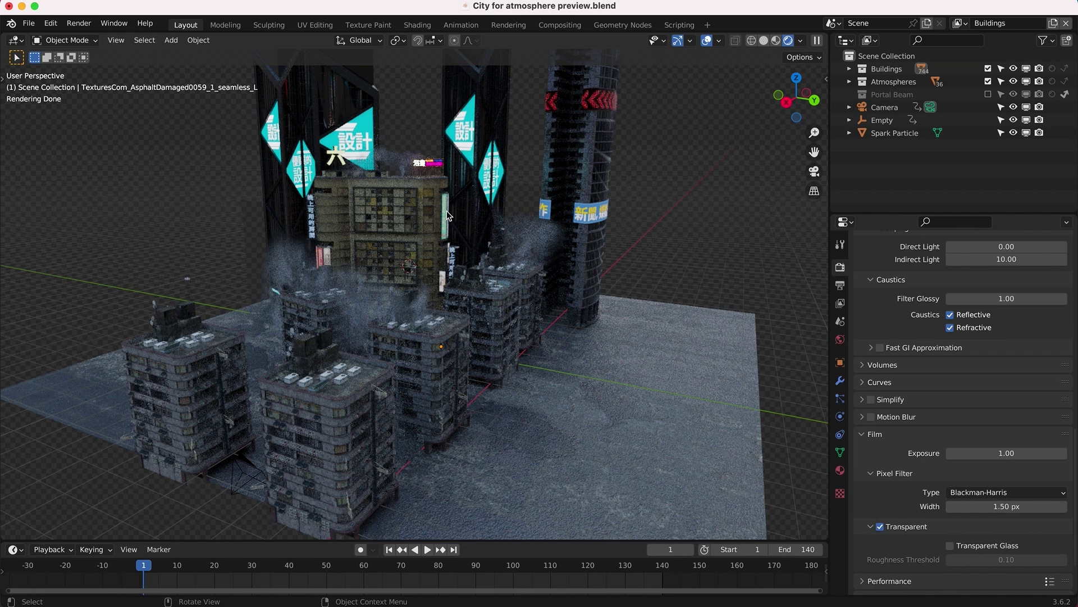
scroll(446, 211, up, 3)
scroll(448, 211, left, 2)
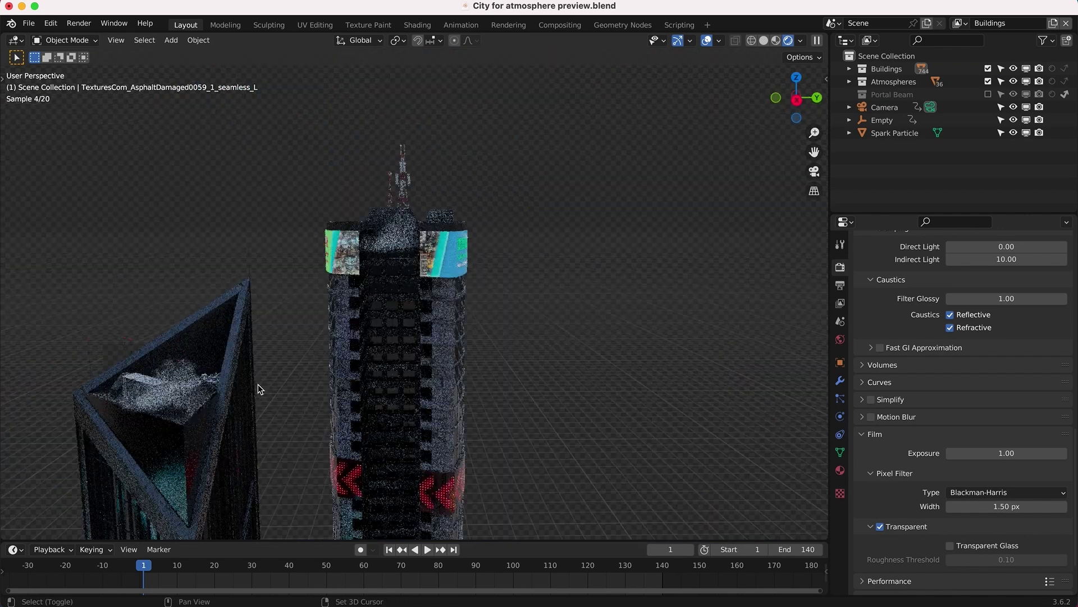
shift+scroll(259, 385, down, 3)
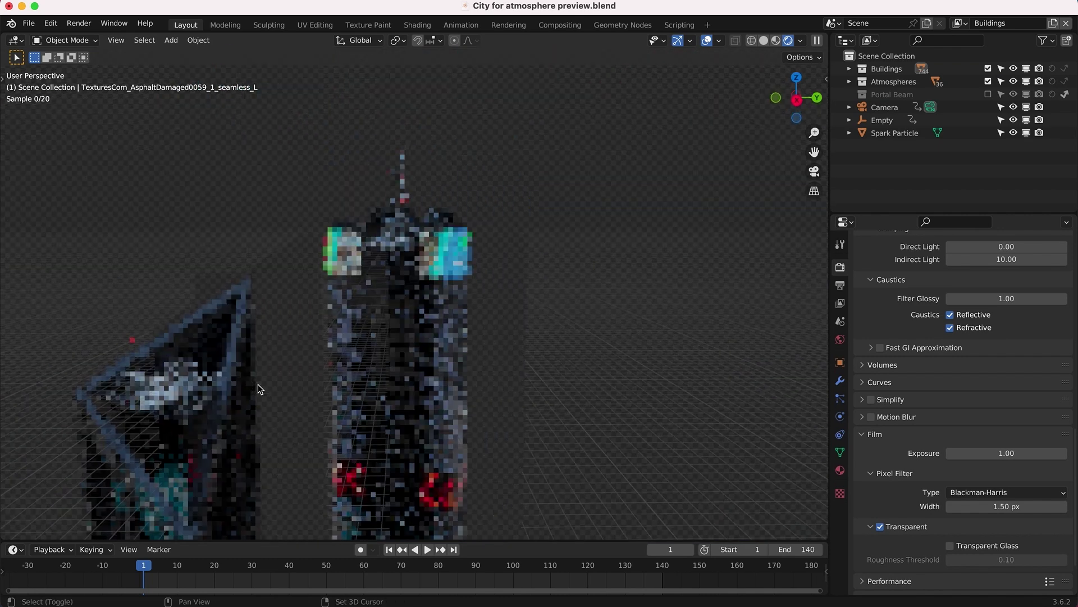
scroll(258, 385, up, 4)
shift+scroll(258, 384, up, 2)
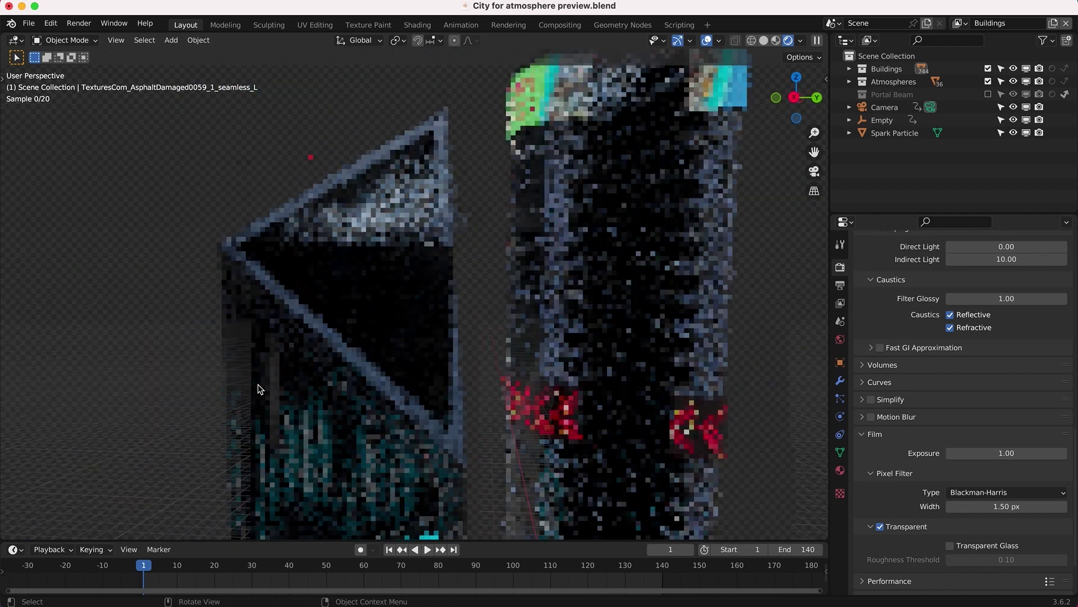
middle_drag(259, 389, 524, 203)
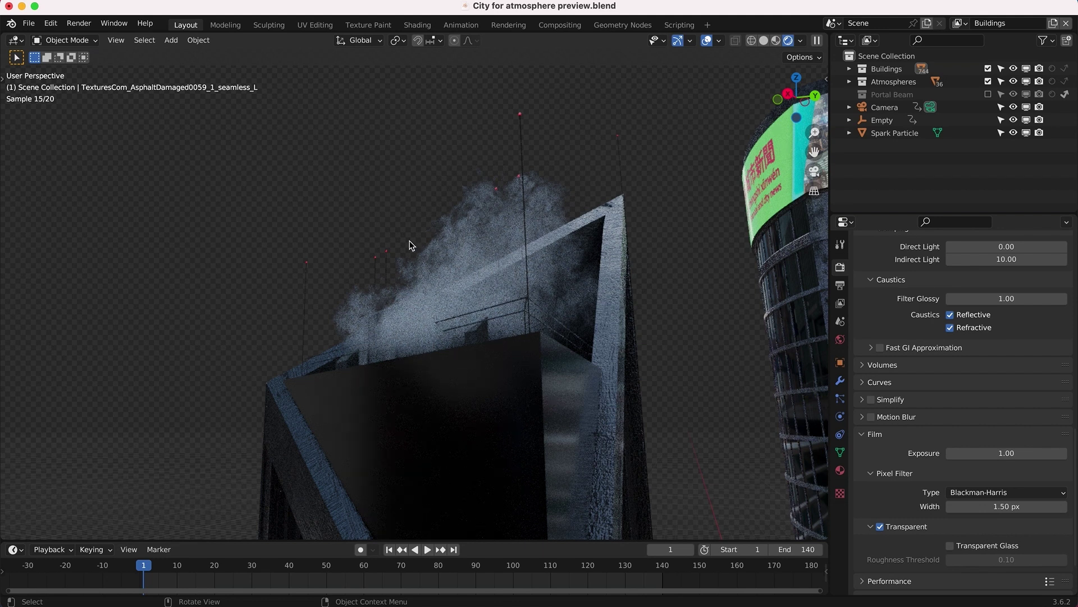
Step: Examine the smoke on the other tower roofs, the haze between the mid-rise buildings, and the whole rendered city
scroll(543, 271, down, 1)
scroll(542, 270, down, 2)
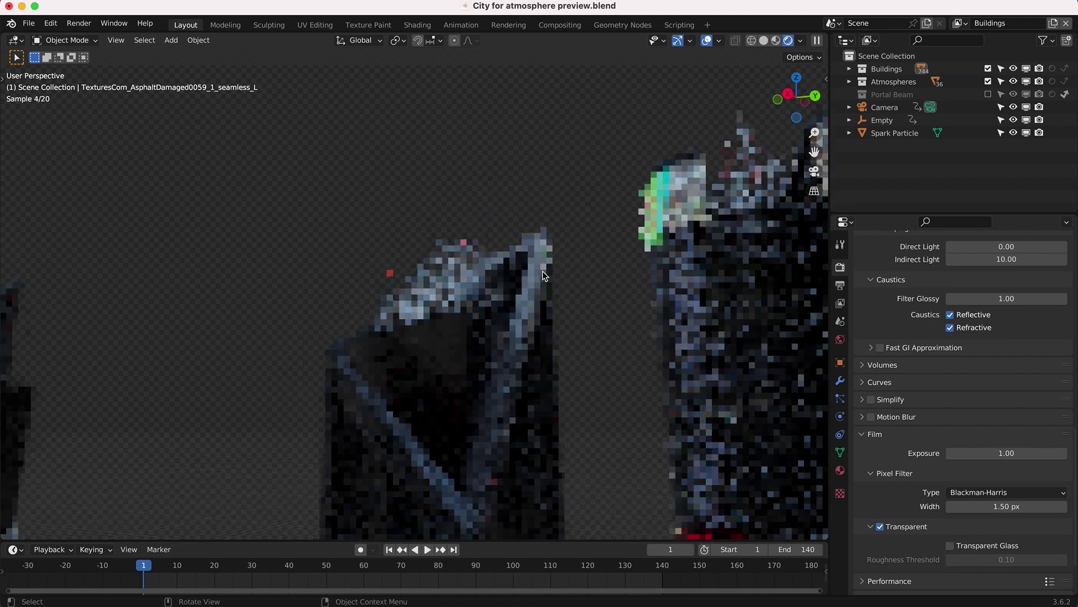
scroll(542, 271, down, 4)
shift+middle_drag(208, 342, 351, 331)
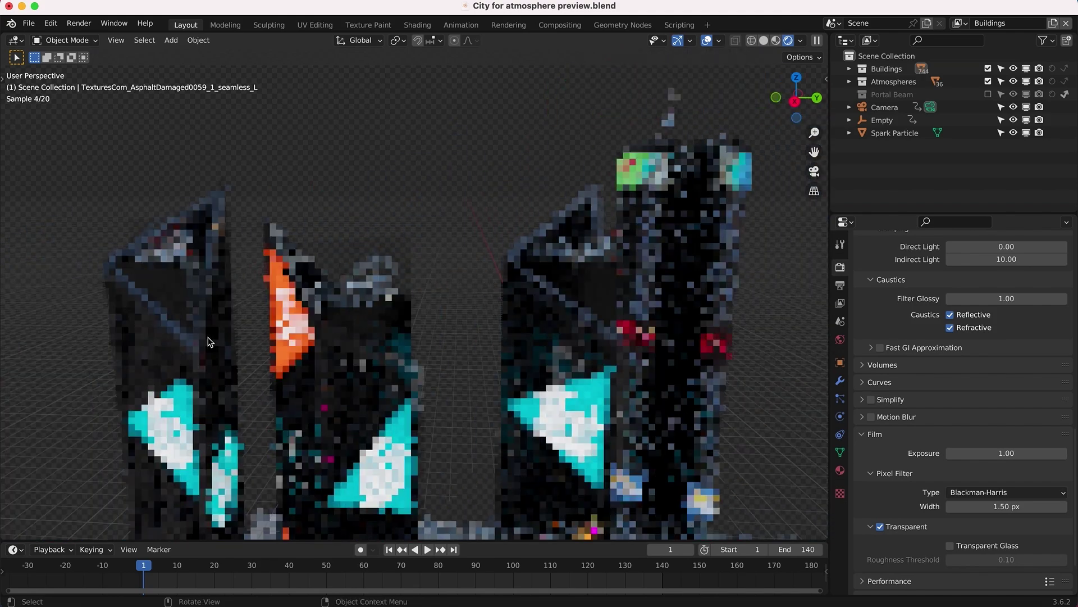
scroll(342, 258, up, 4)
shift+middle_drag(329, 244, 419, 231)
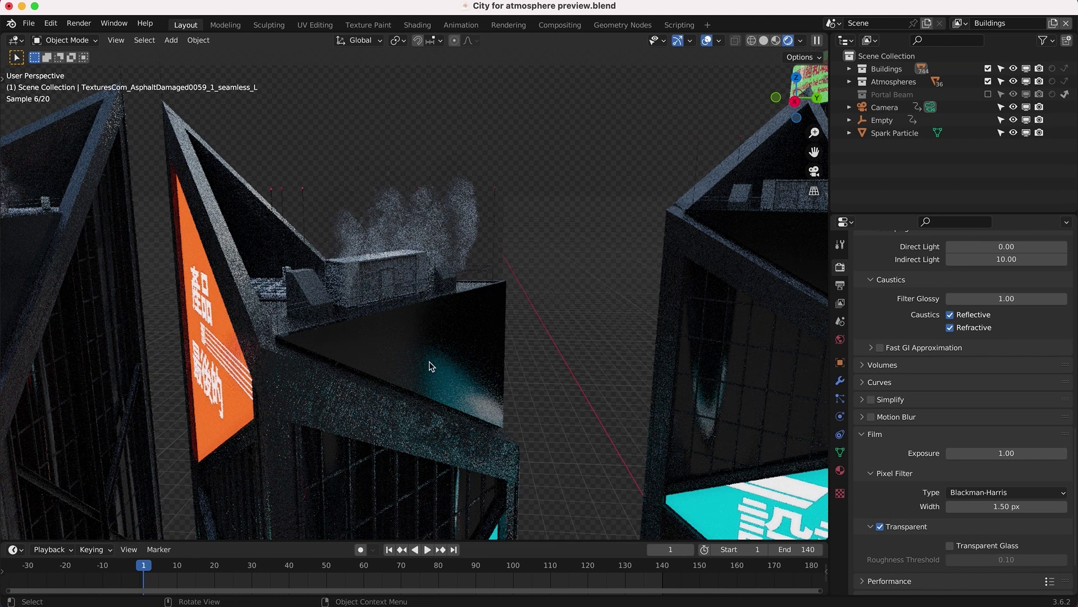
scroll(429, 362, down, 5)
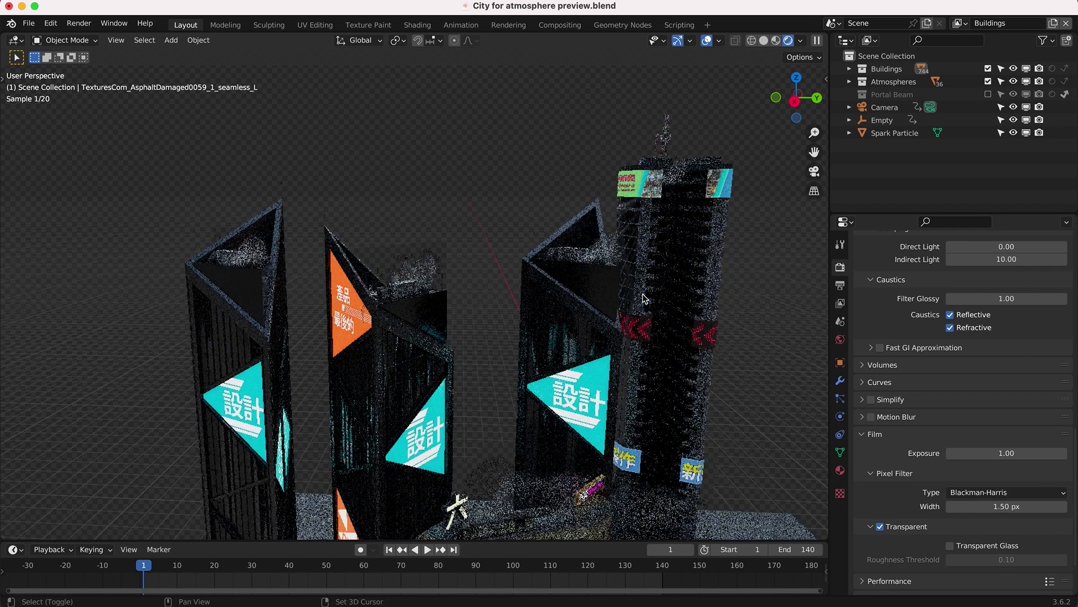
shift+scroll(643, 295, down, 4)
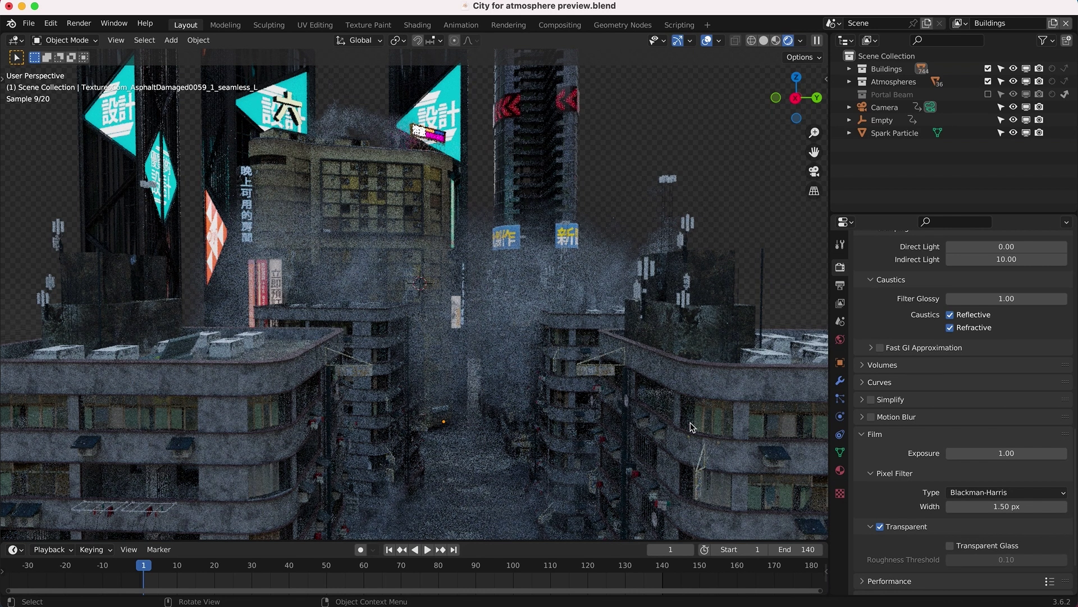
scroll(538, 347, down, 2)
scroll(538, 348, down, 3)
scroll(542, 284, down, 3)
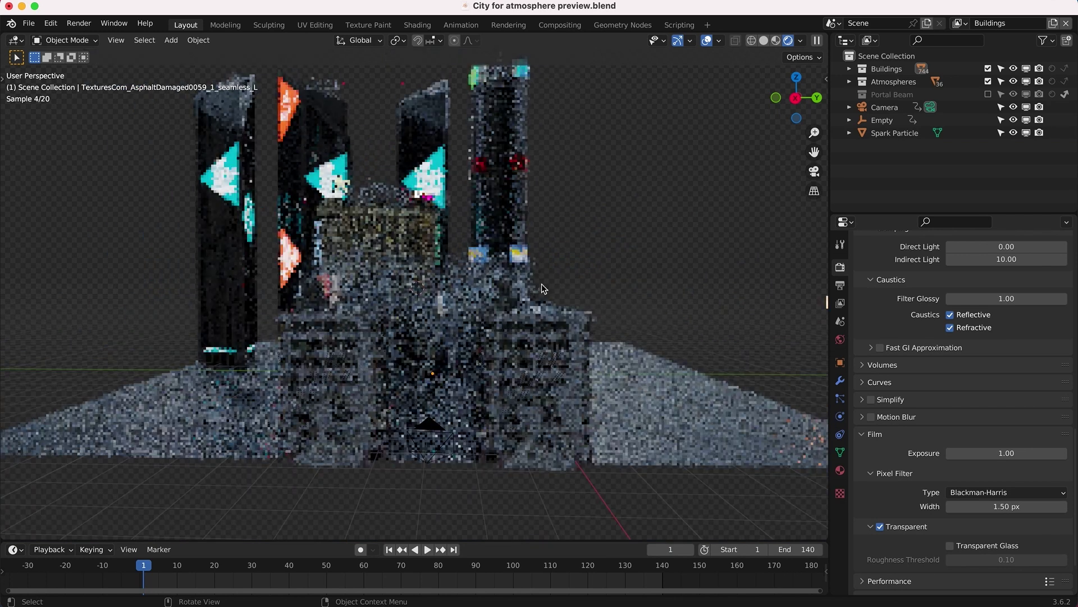
scroll(399, 261, down, 3)
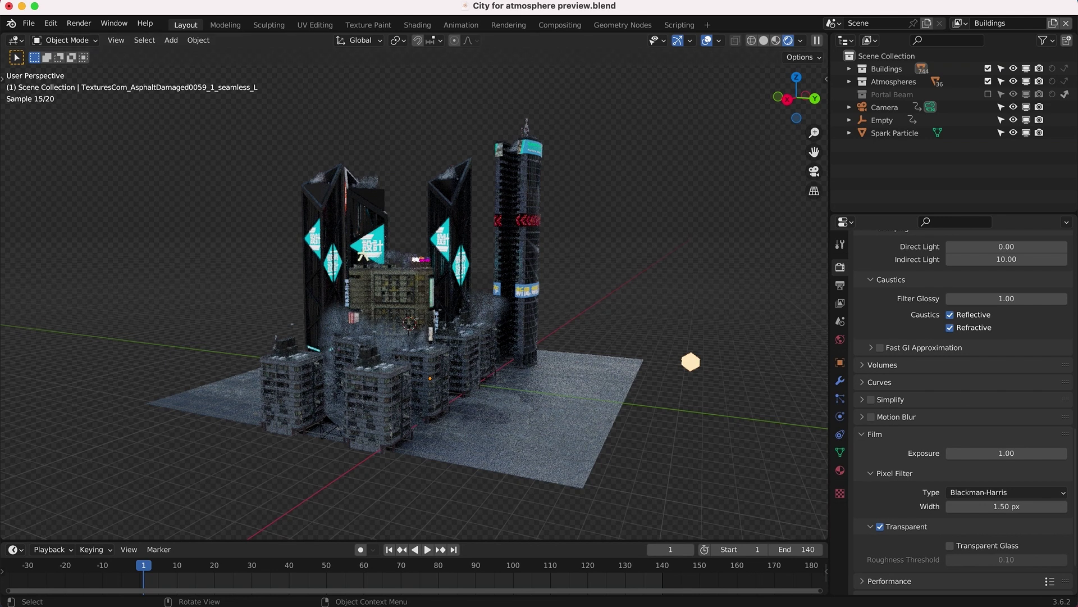
Step: Turn the Atmospheres collection's indirect-only setting back on and show how its planes stand among the buildings in solid shading
click(1066, 83)
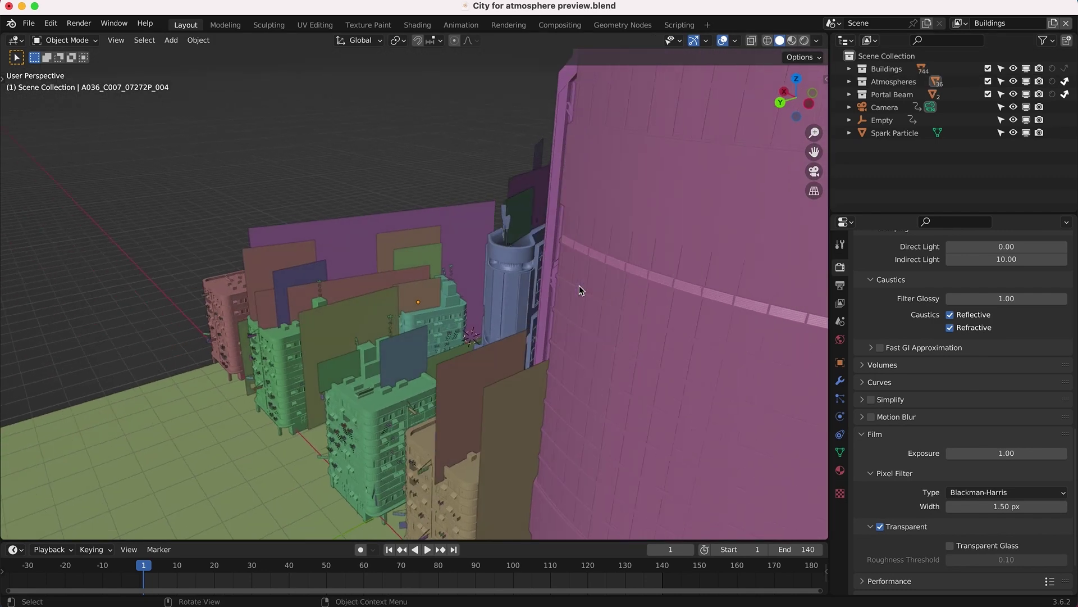
scroll(579, 286, down, 5)
scroll(579, 285, left, 6)
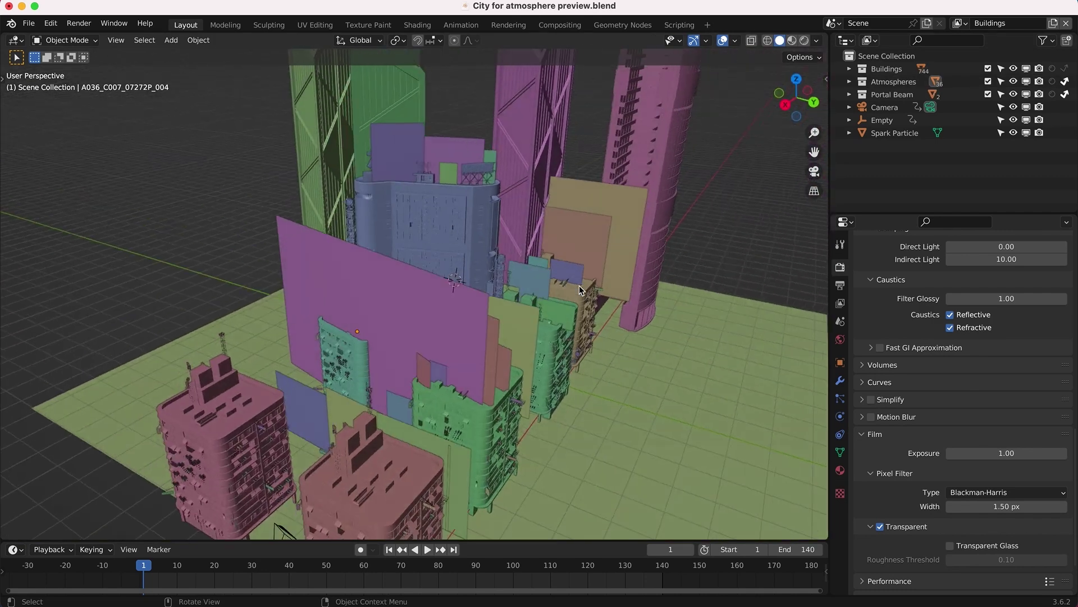
shift+scroll(578, 286, right, 3)
scroll(578, 285, right, 5)
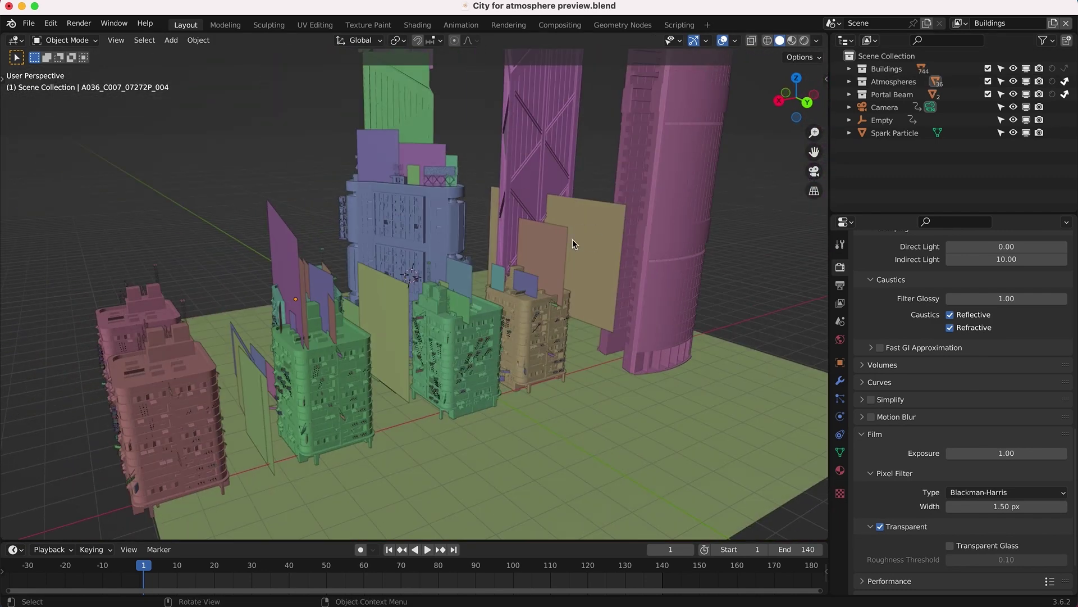
Step: Select five atmosphere planes together, including the large ones near the towers and those standing between the mid-rise buildings
shift+click(572, 241)
shift+click(547, 250)
shift+click(286, 246)
shift+click(389, 298)
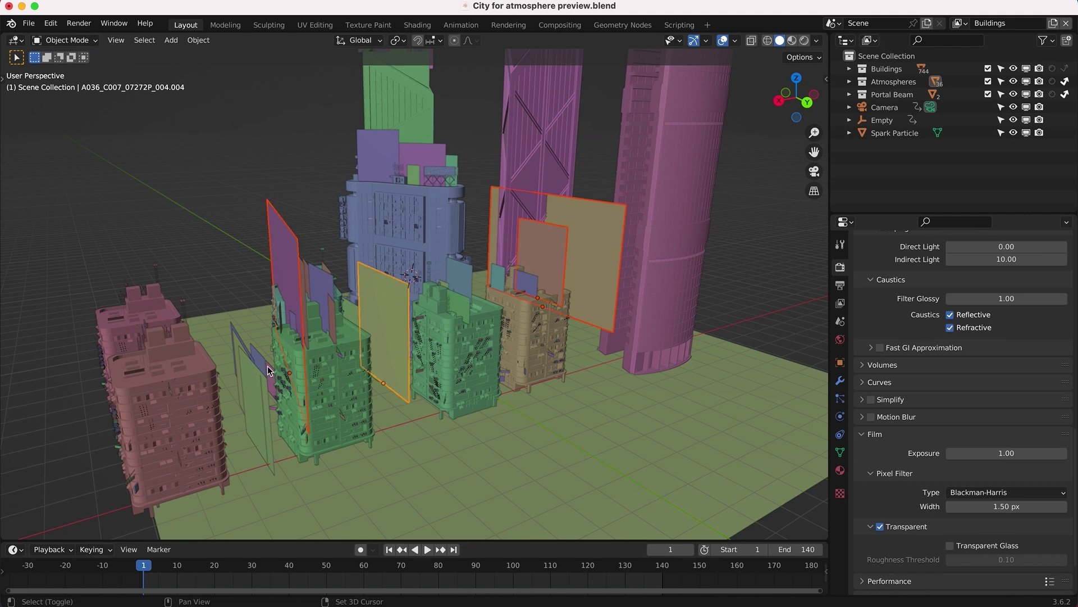
shift+click(248, 379)
scroll(248, 379, up, 10)
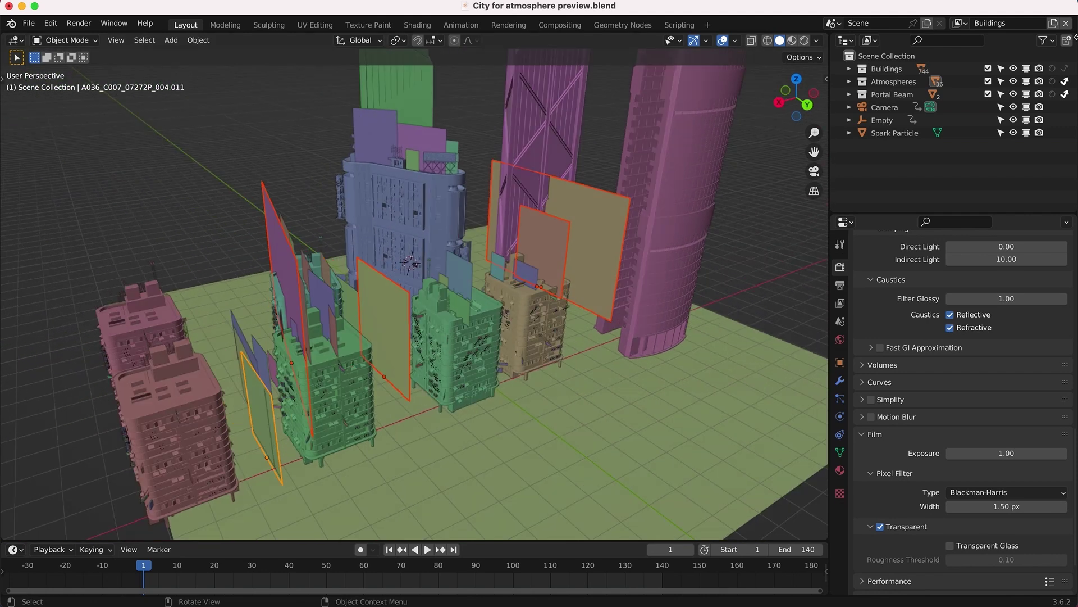
Step: Switch to the Atmospheres view layer and select its held-out Buildings collection
click(966, 26)
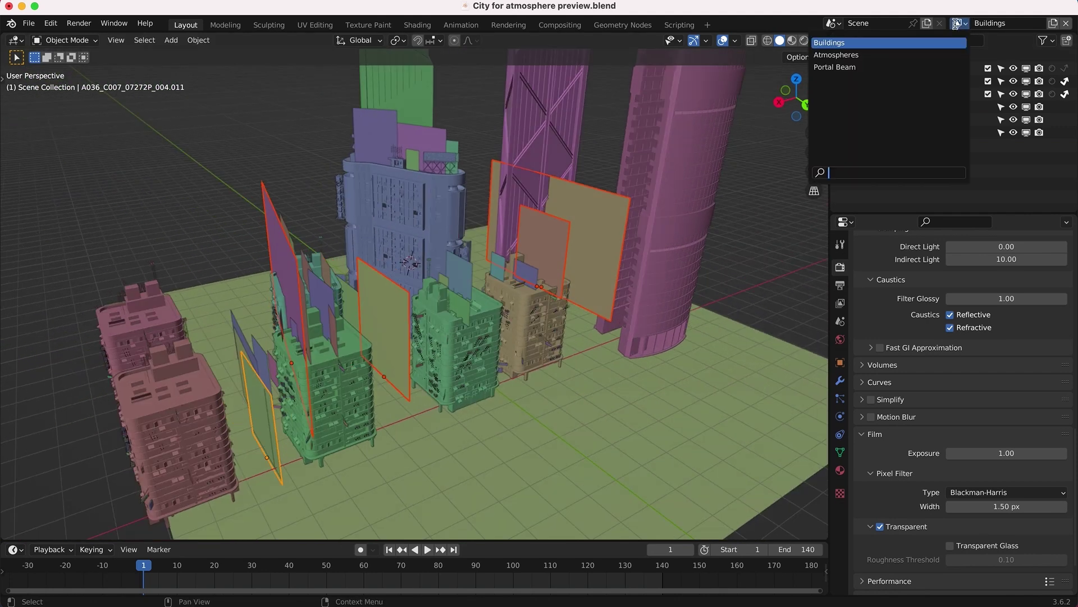
click(859, 54)
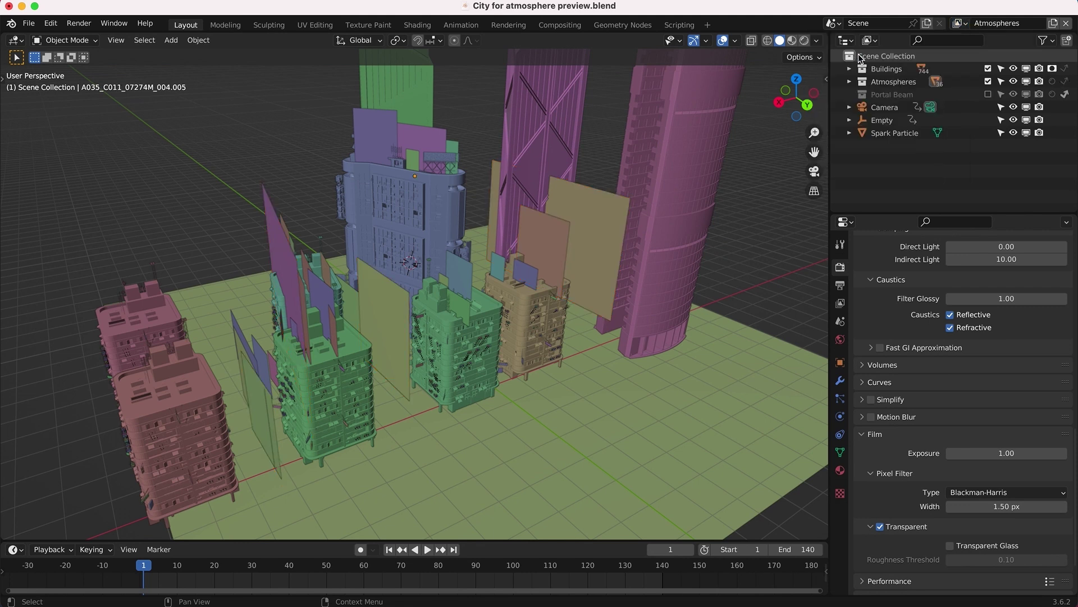
scroll(407, 228, up, 5)
scroll(406, 228, left, 5)
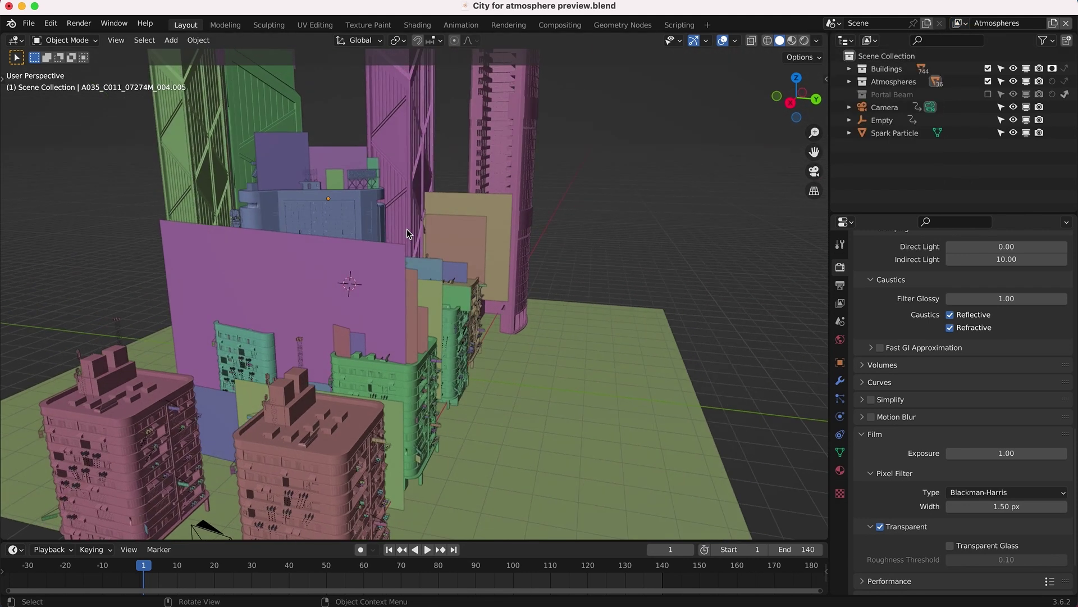
scroll(407, 228, right, 4)
click(892, 67)
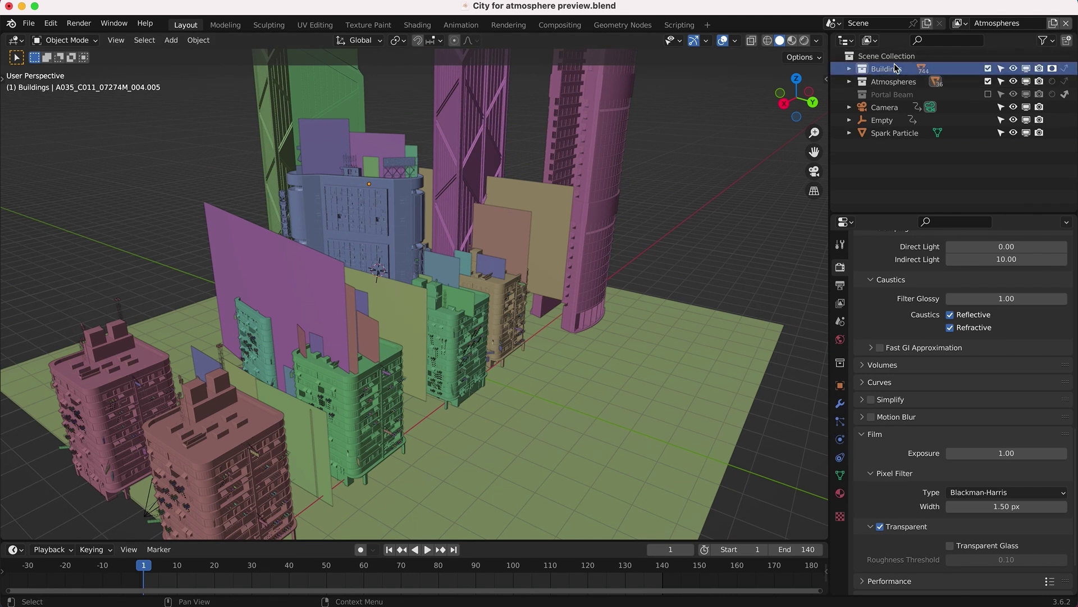
Step: Preview the Atmospheres view layer in rendered shading and examine how the held-out buildings mask the smoke
scroll(452, 248, down, 3)
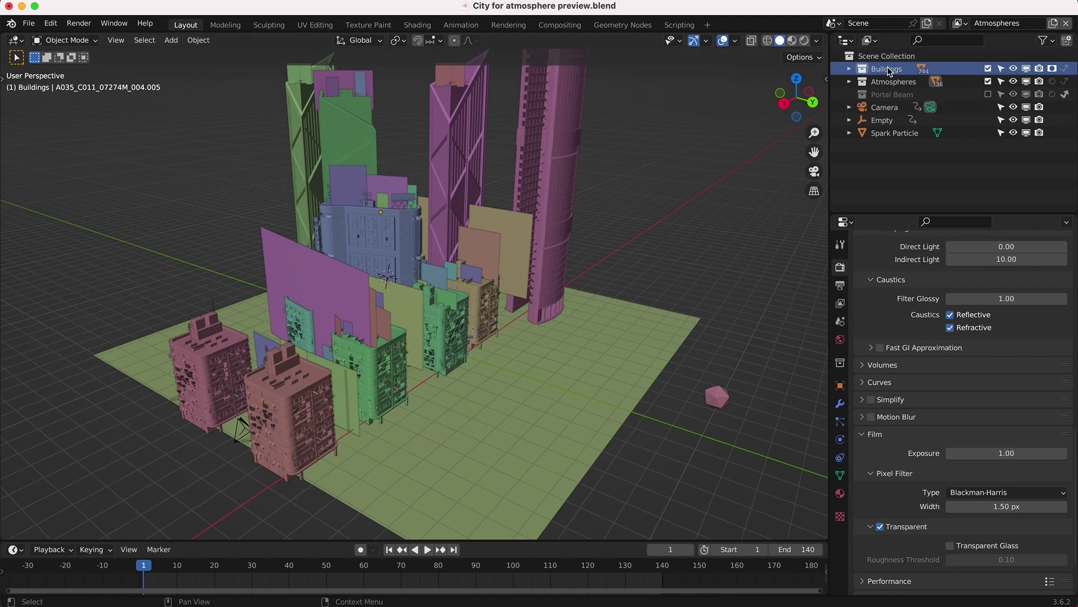
middle_drag(364, 263, 370, 264)
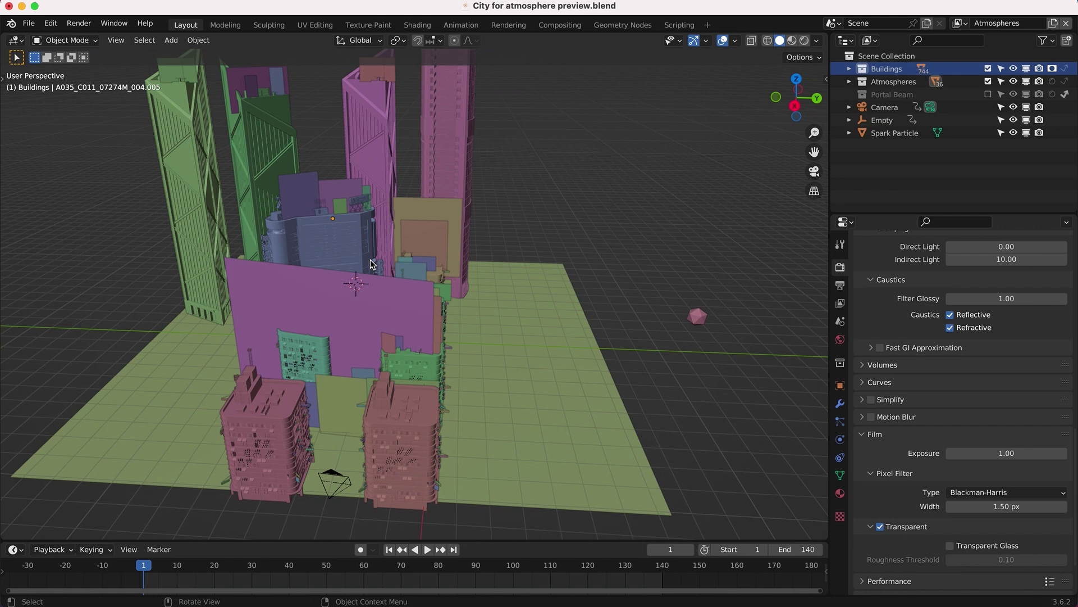
middle_drag(503, 309, 502, 308)
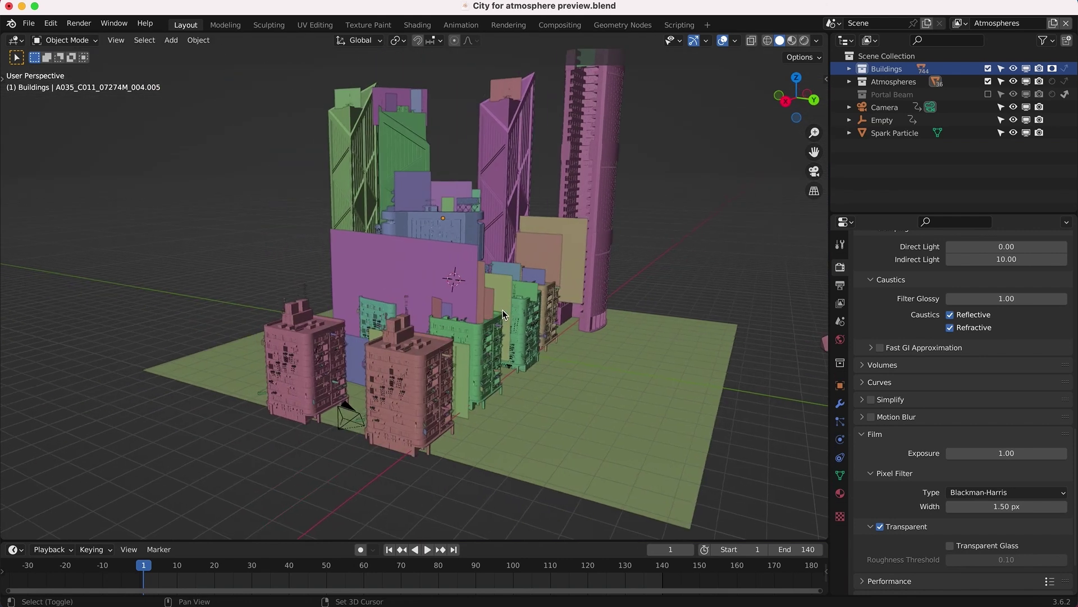
scroll(502, 309, up, 2)
key(z)
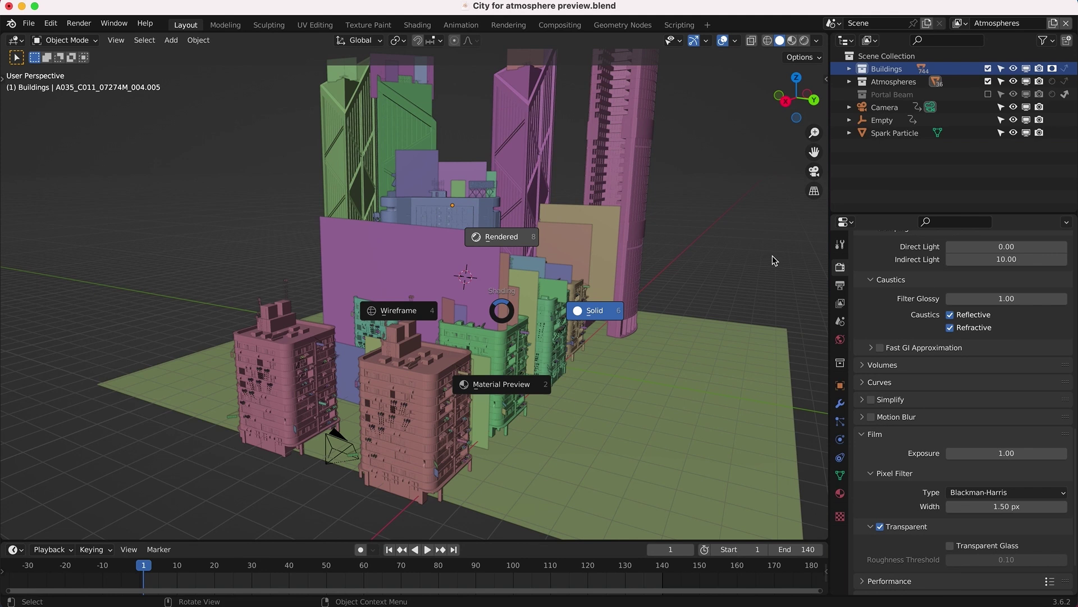
key(8)
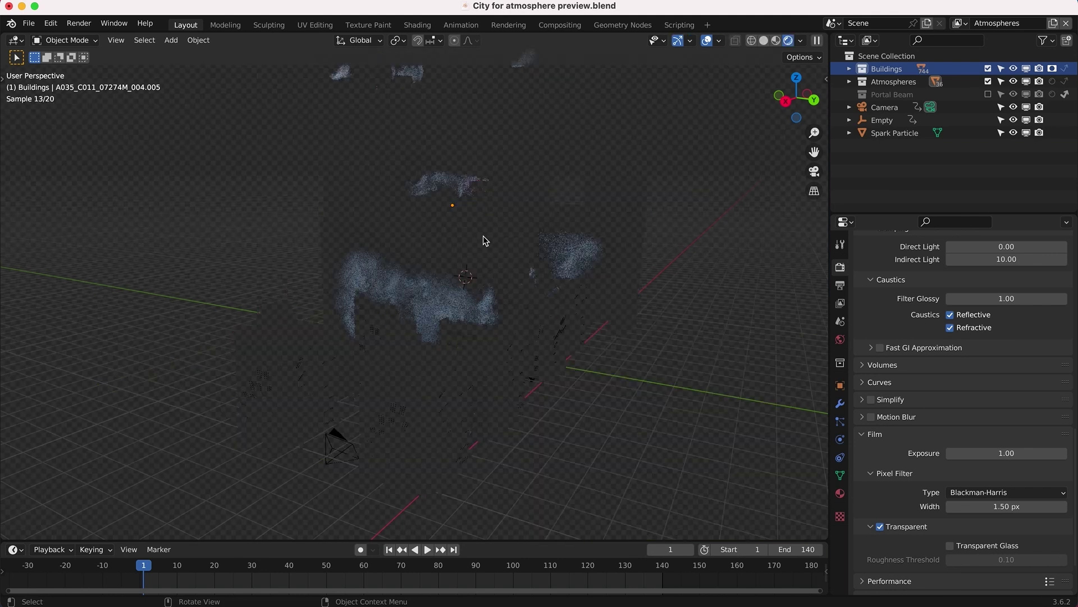
shift+scroll(528, 220, up, 3)
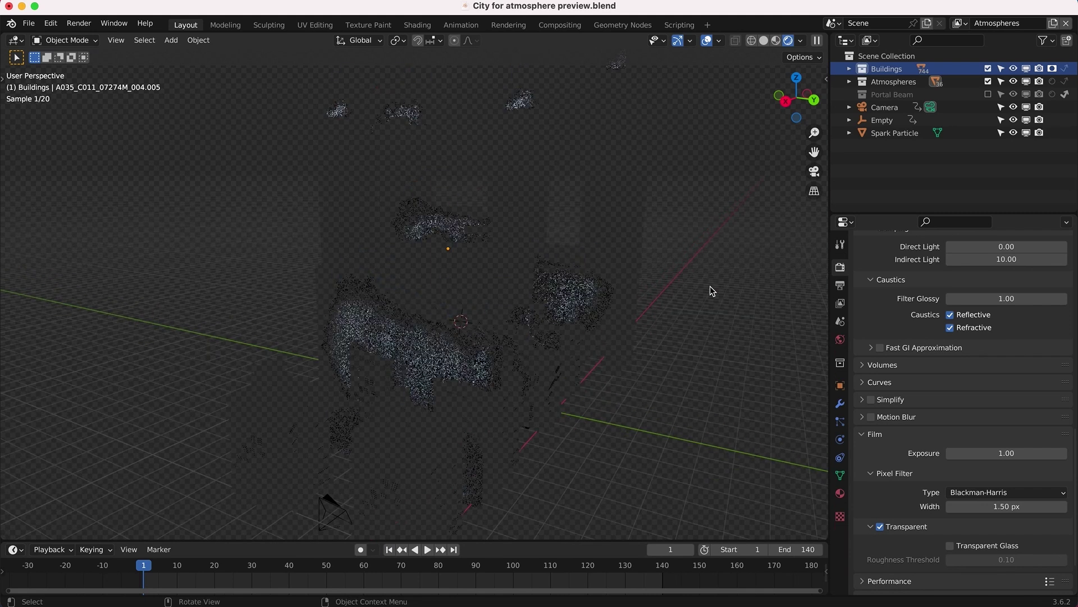
shift+scroll(753, 299, up, 3)
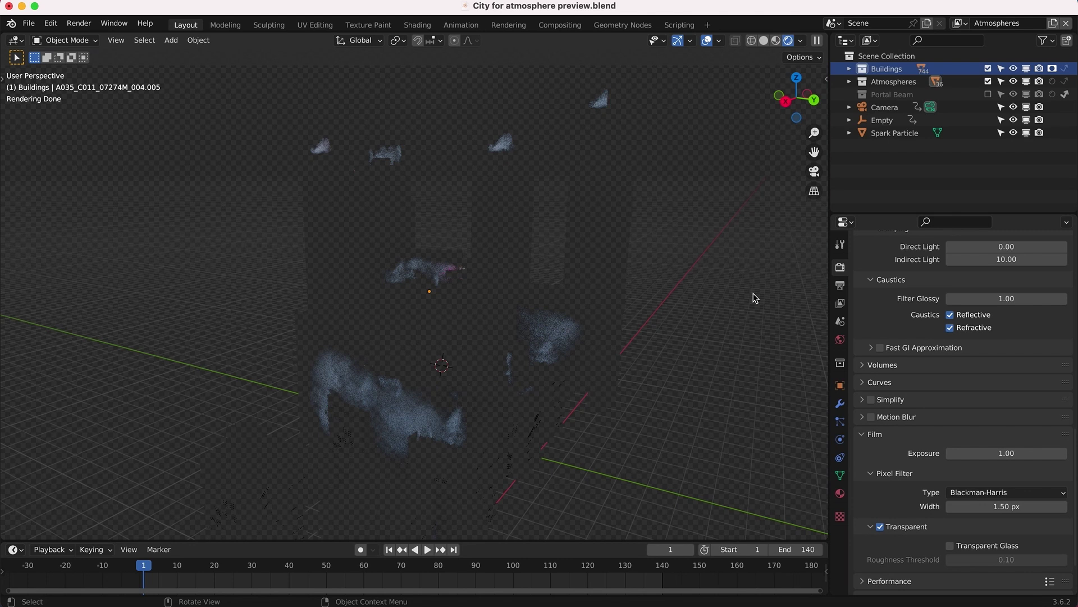
Step: Pick two held-out mid-rise buildings in turn to examine how their outlines cut into the smoke, and clear the selection
click(439, 459)
scroll(499, 397, left, 5)
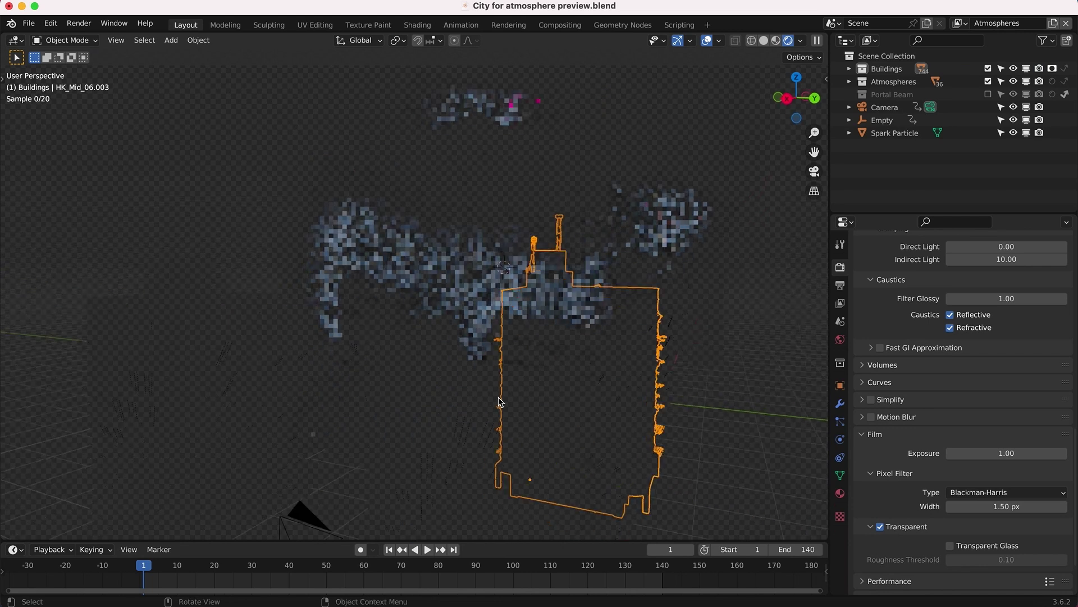
shift+scroll(498, 397, right, 3)
scroll(500, 402, up, 2)
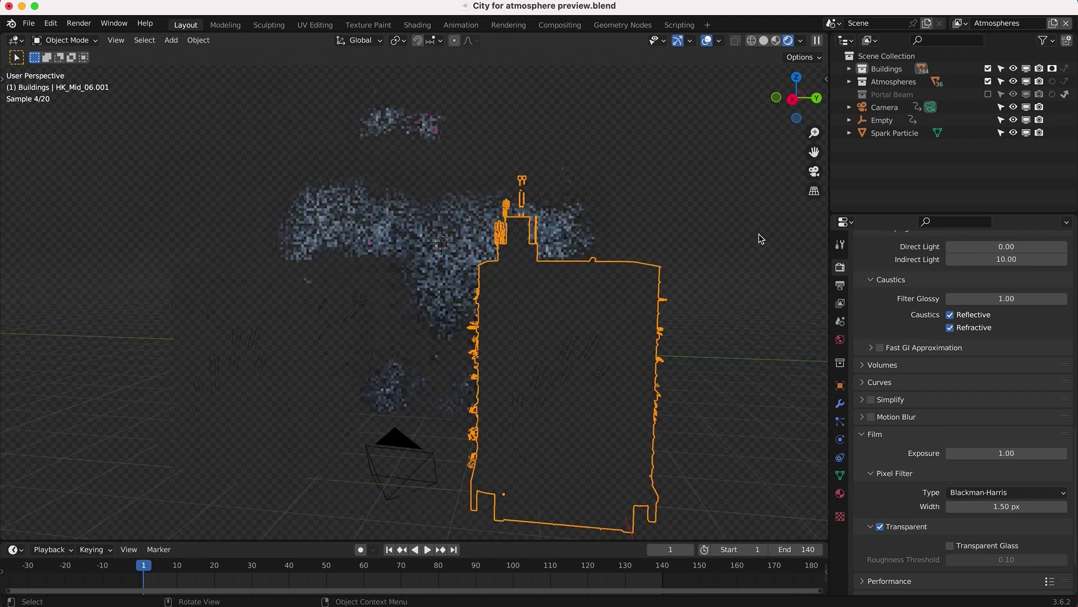
click(759, 235)
scroll(440, 271, down, 3)
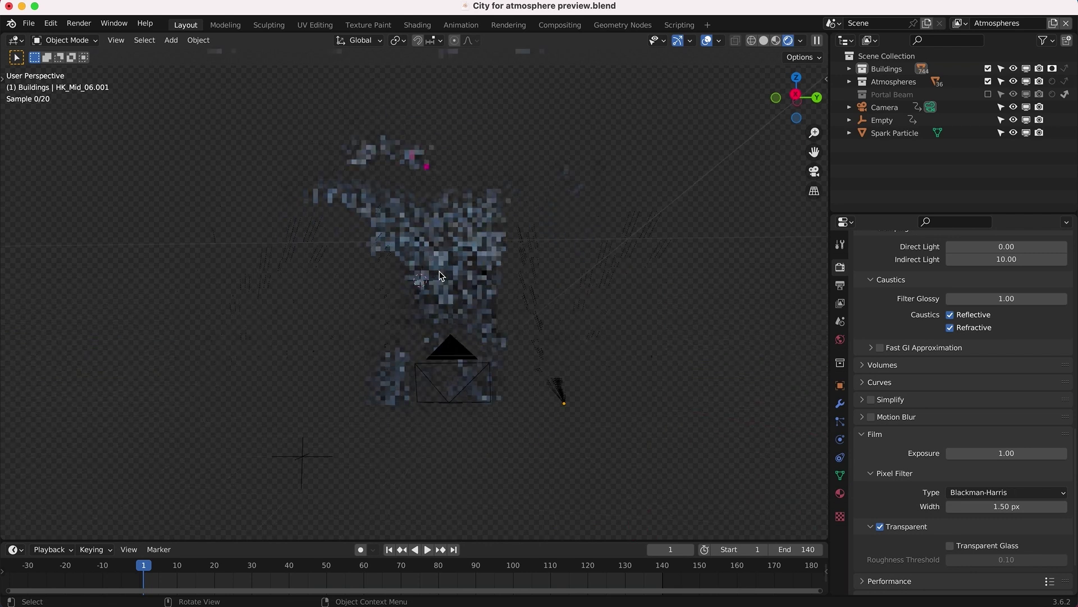
Step: Examine the rendered smoke around the held-out buildings from several angles and finish in the scene camera's view
middle_drag(439, 271, 680, 292)
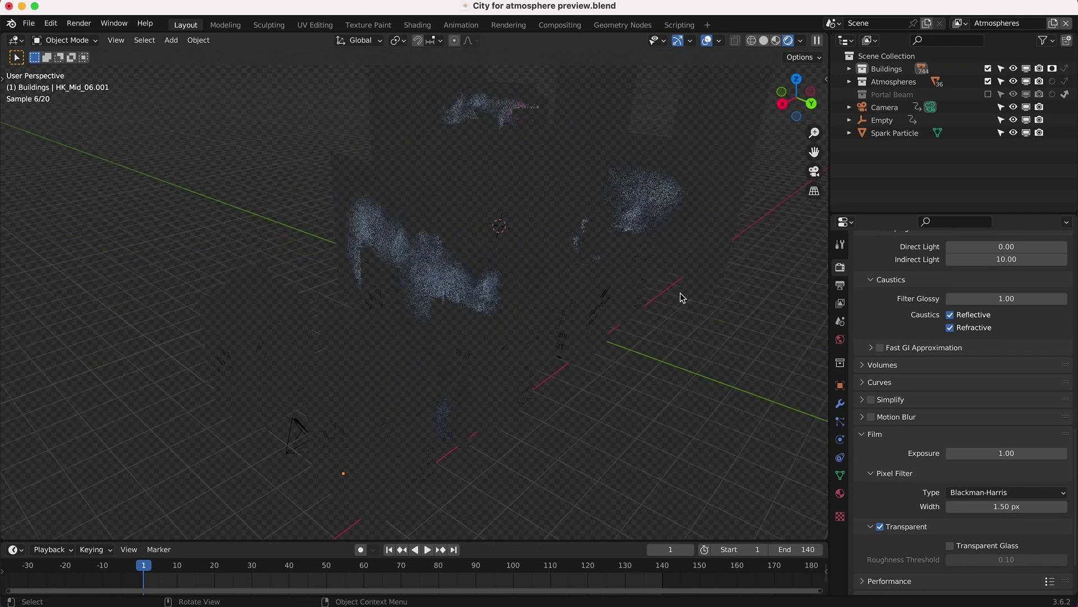
shift+scroll(645, 232, up, 3)
shift+scroll(646, 235, up, 4)
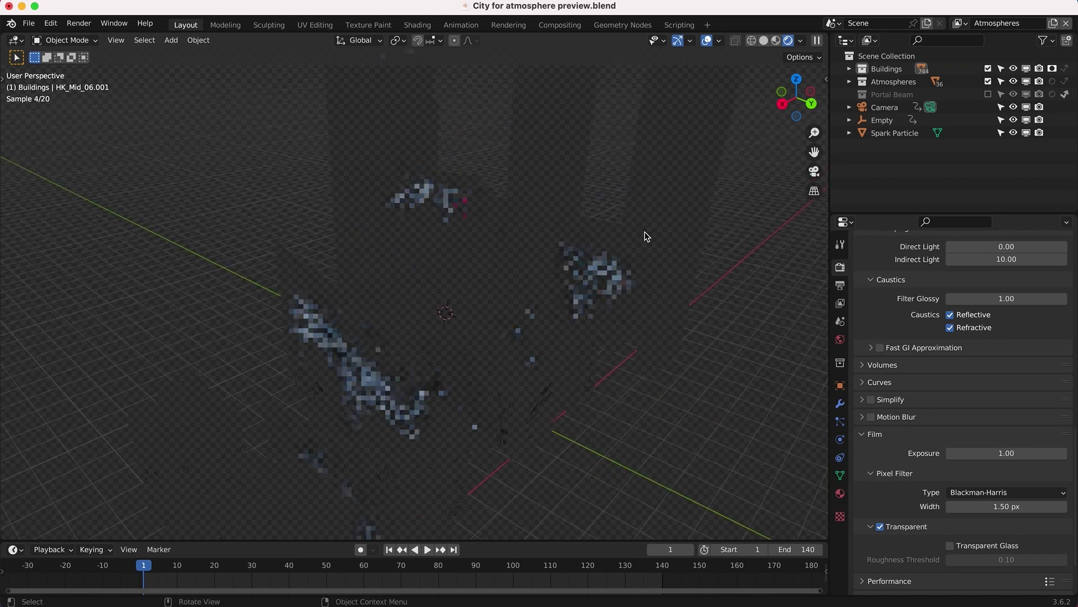
shift+scroll(646, 236, up, 4)
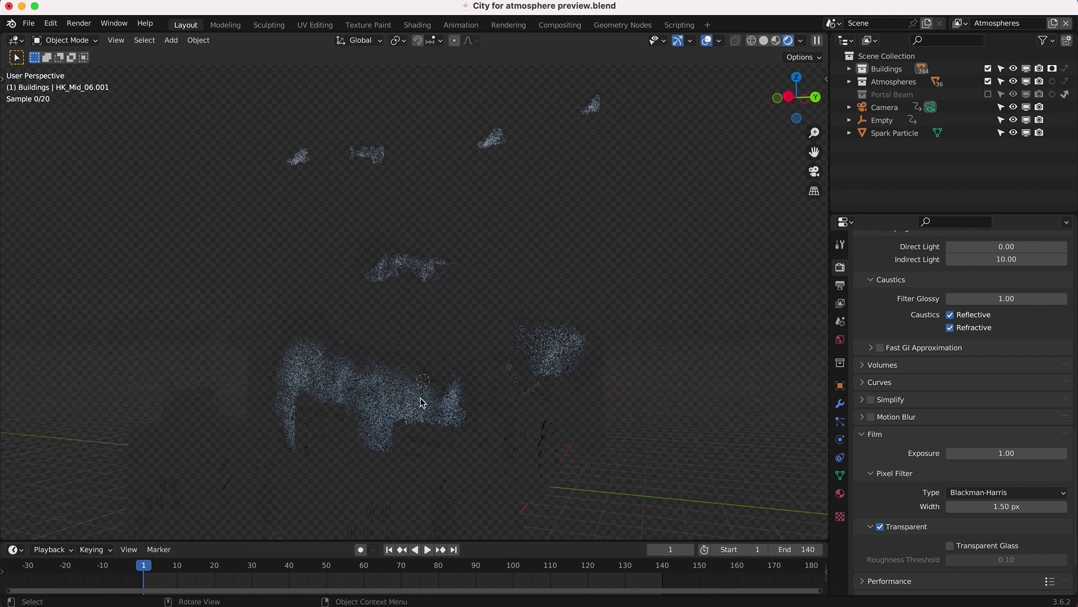
click(116, 40)
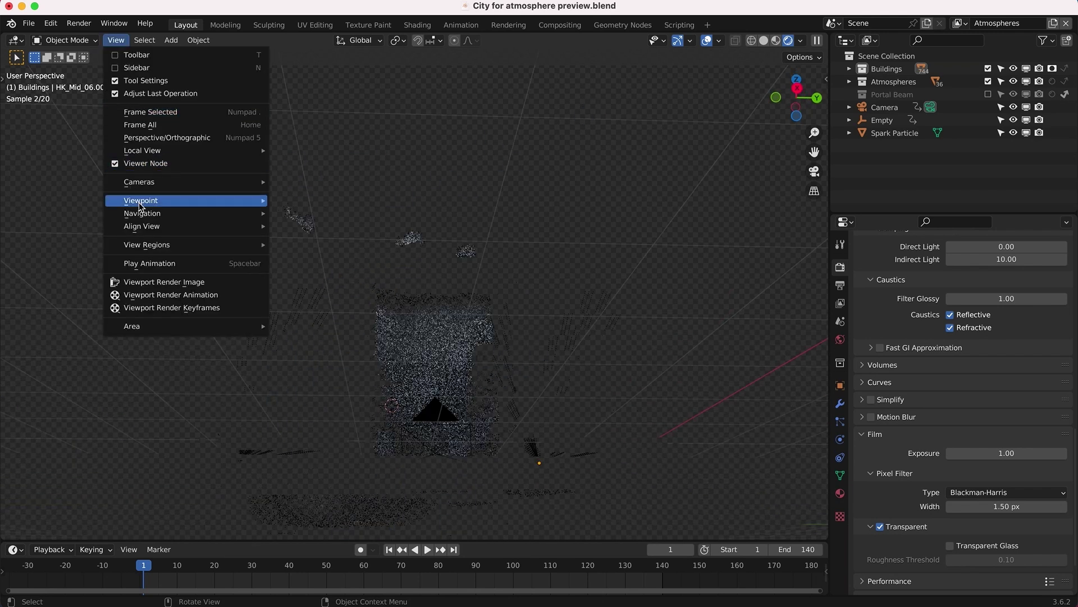
mouse_move(140, 200)
click(300, 201)
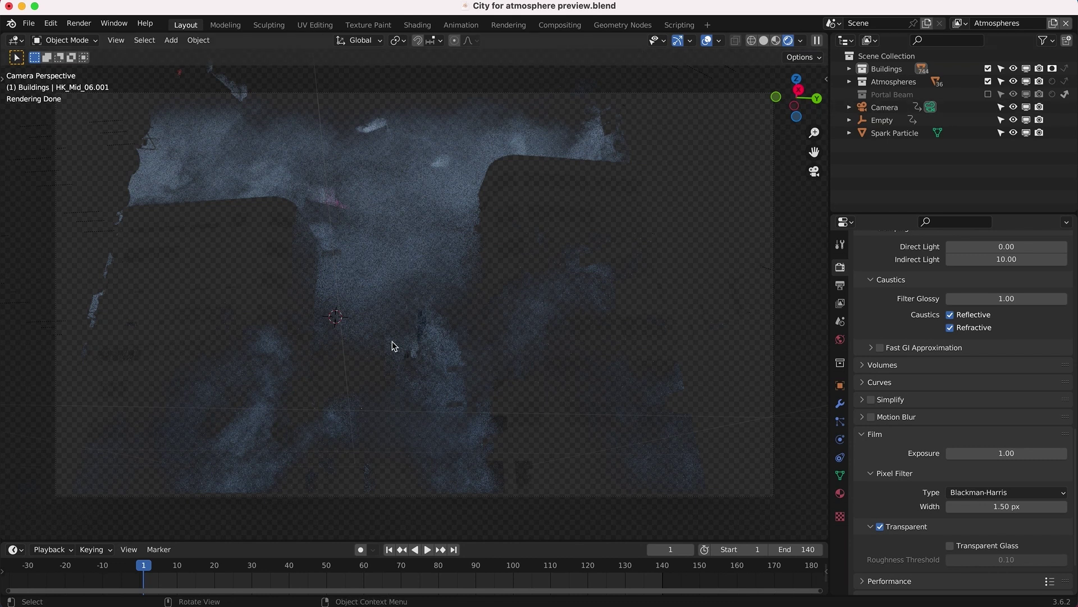
Step: Return the viewport to solid shading and switch to the Portal Beam view layer
click(763, 40)
click(960, 23)
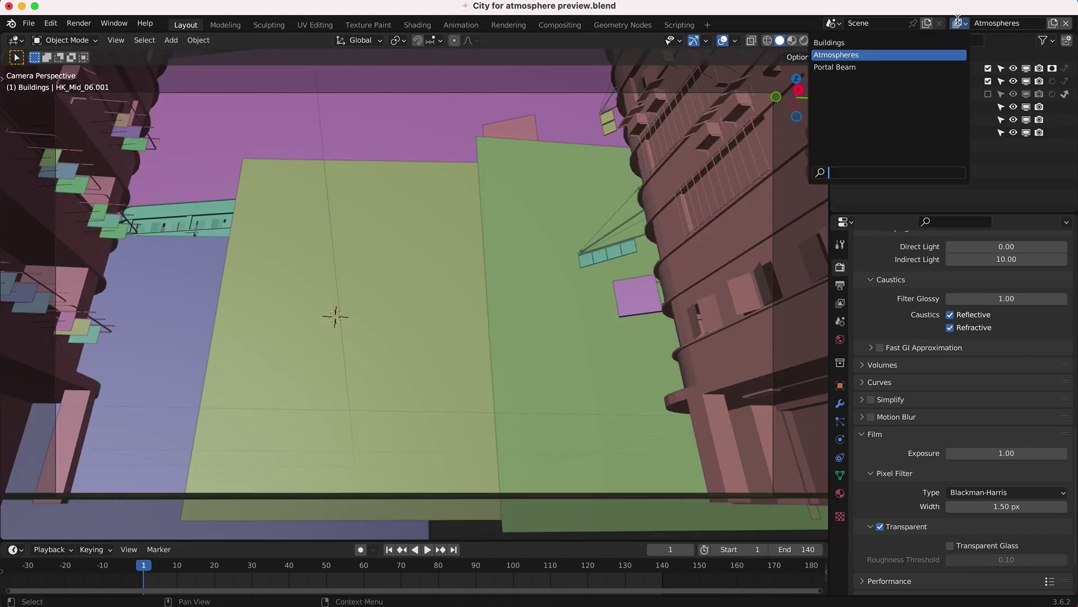
click(861, 70)
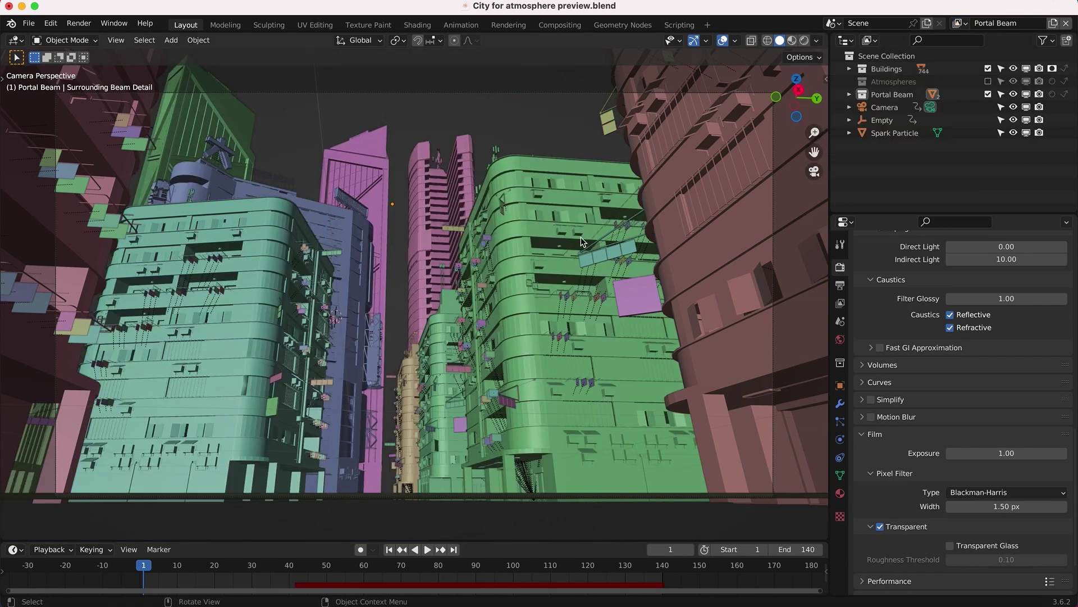
Step: Look over the Portal Beam layer's city from outside the camera and return to the camera view
key(KP_0)
scroll(581, 237, right, 5)
scroll(581, 237, up, 5)
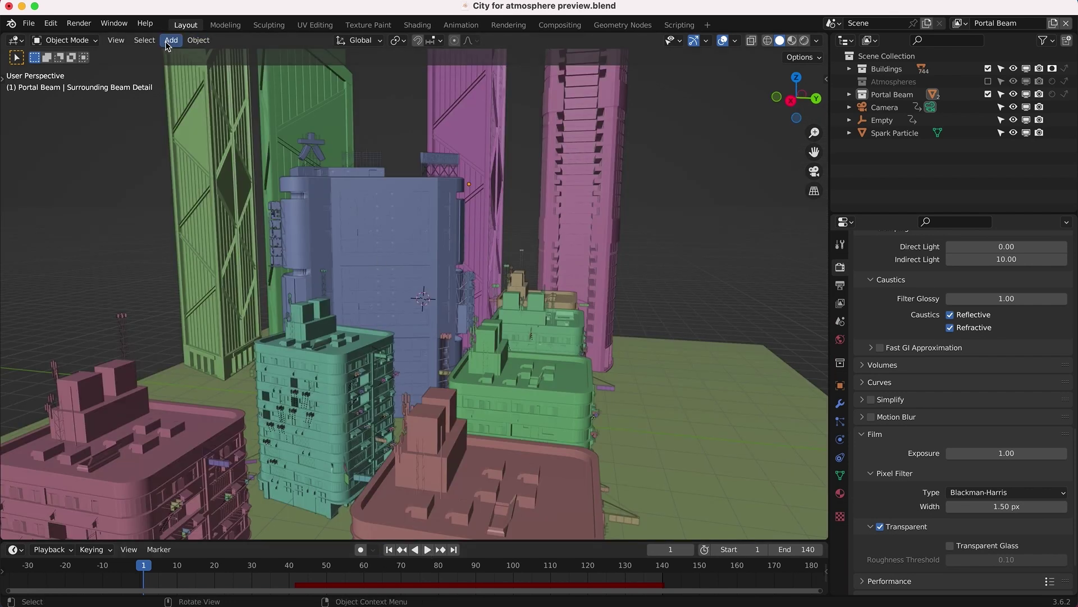
click(115, 40)
click(307, 195)
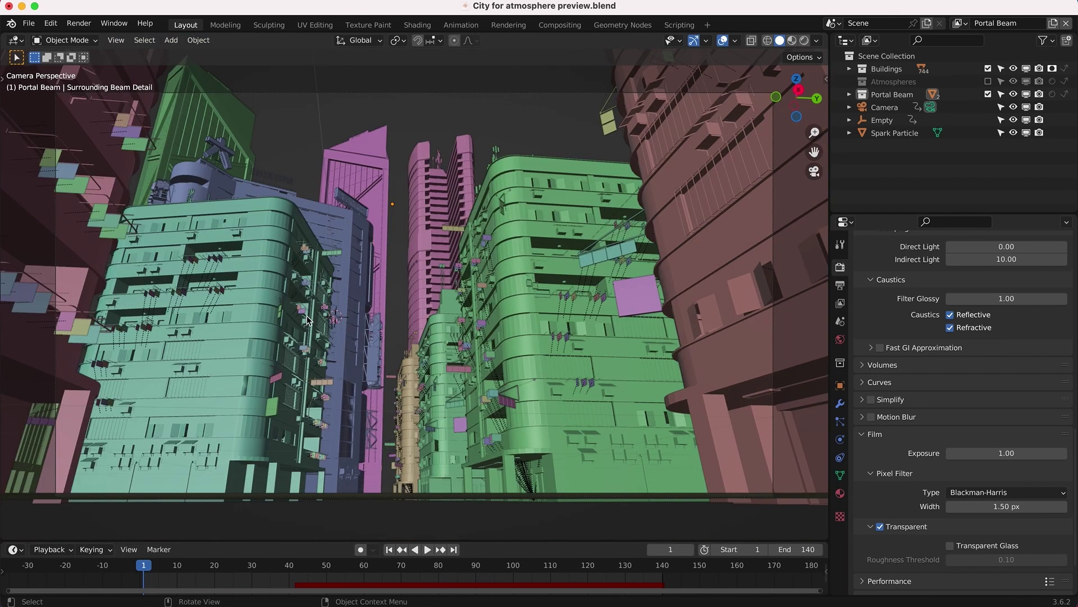
Step: Play the animation through the camera, rewind it to the first frame and replay it until the beam shows between the buildings
key(space)
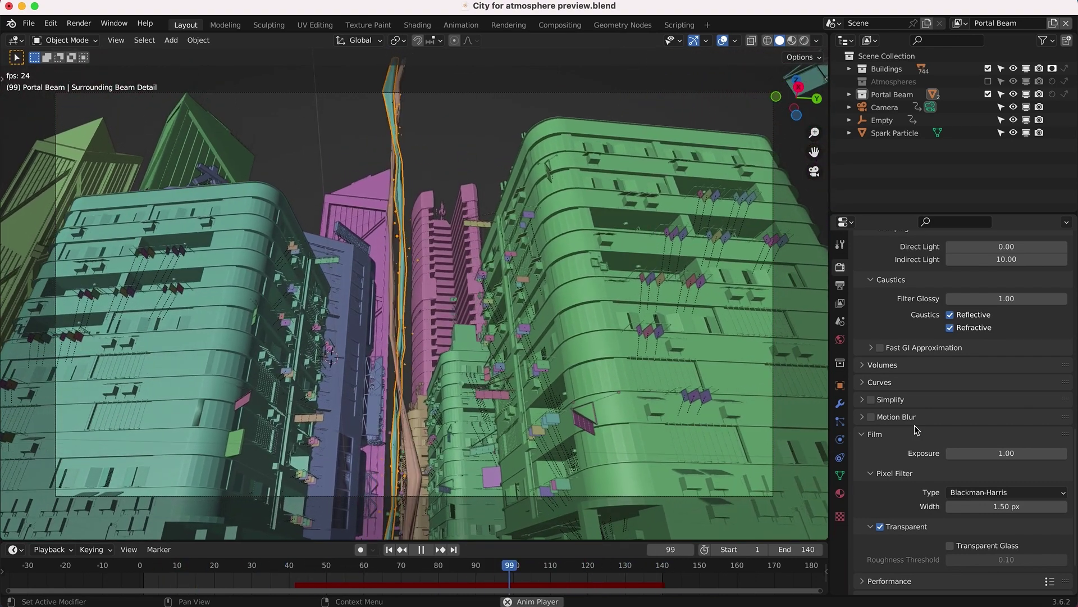
key(space)
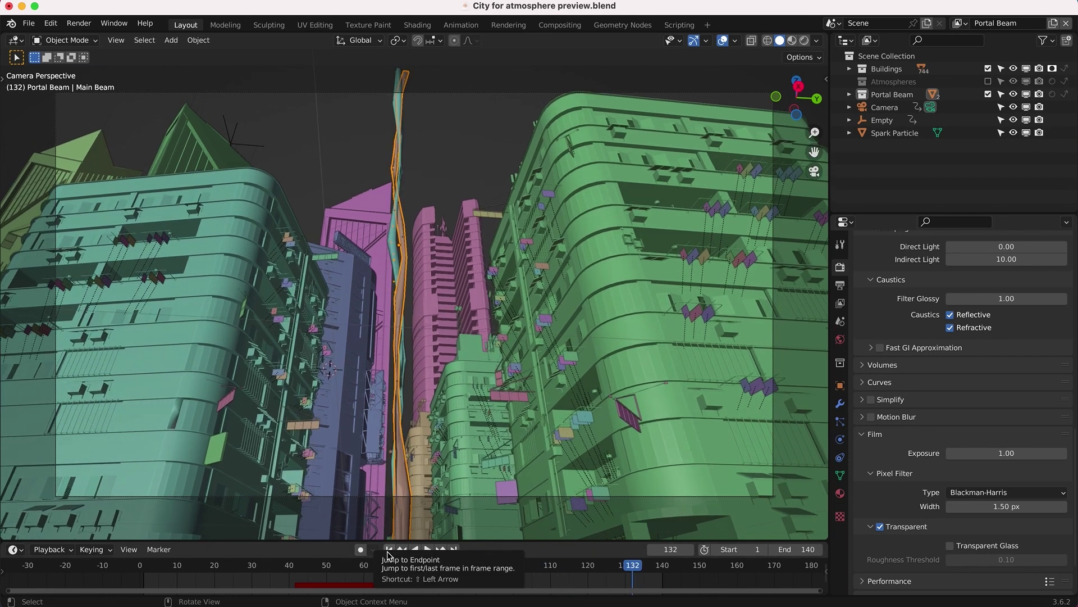
click(388, 549)
key(space)
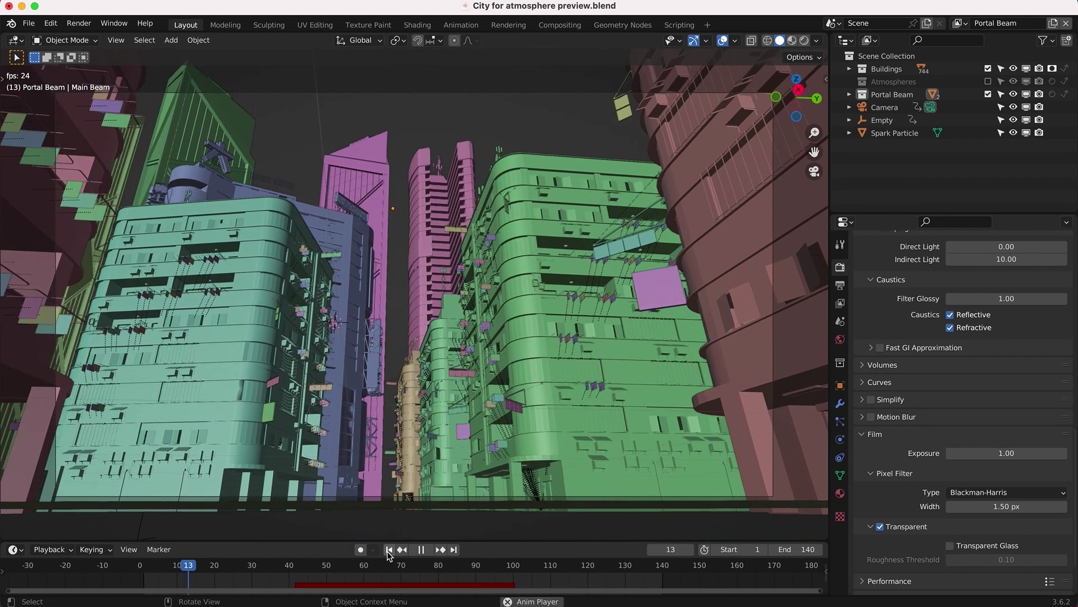
key(space)
Step: Exclude the Buildings collection from the Portal Beam view layer and preview the beam in rendered shading
click(988, 69)
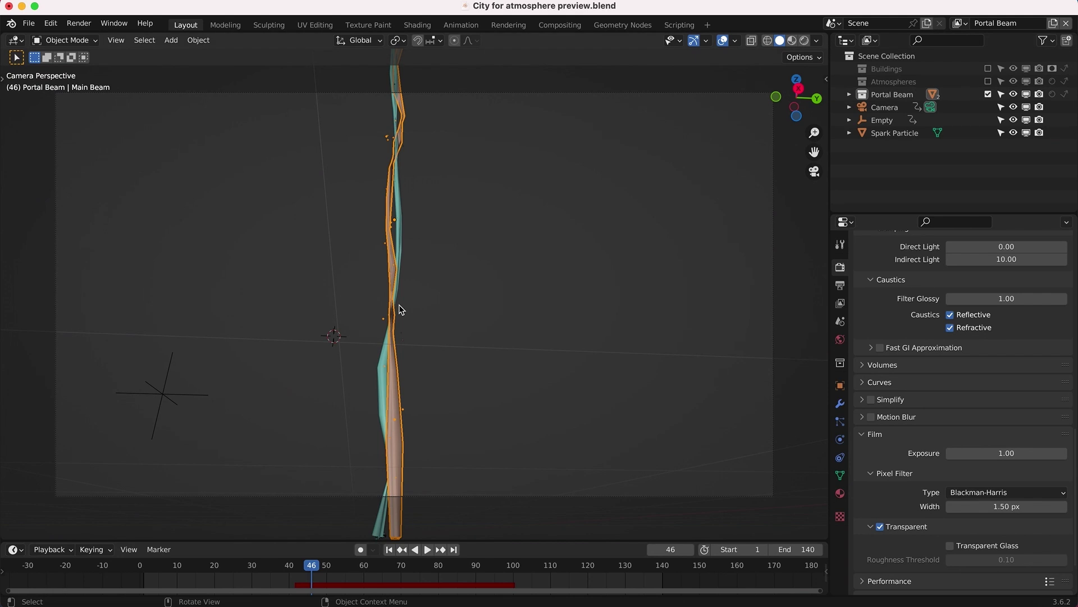
key(z)
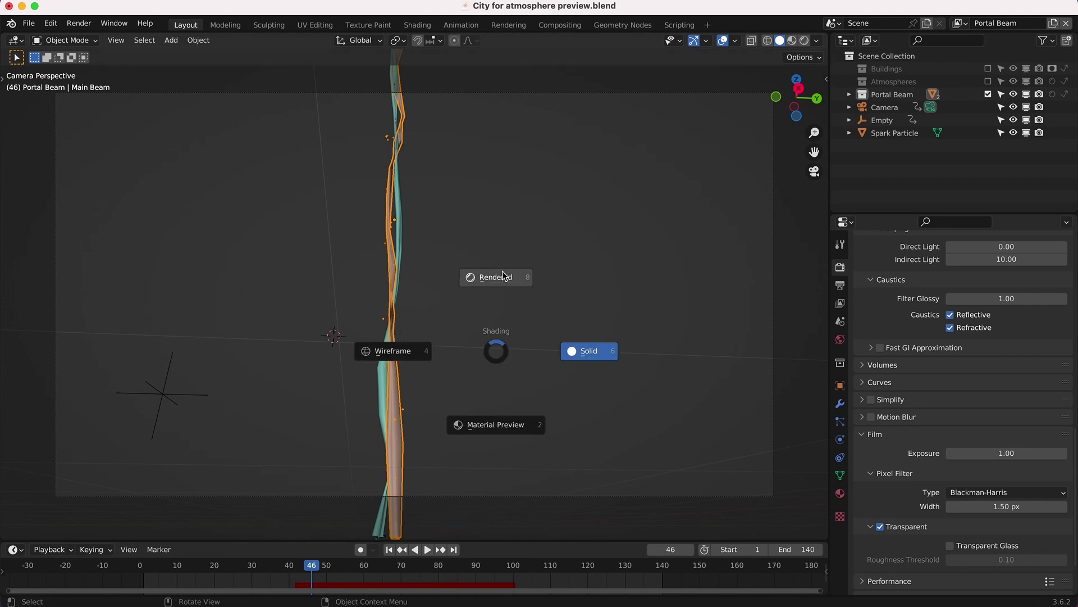
click(502, 276)
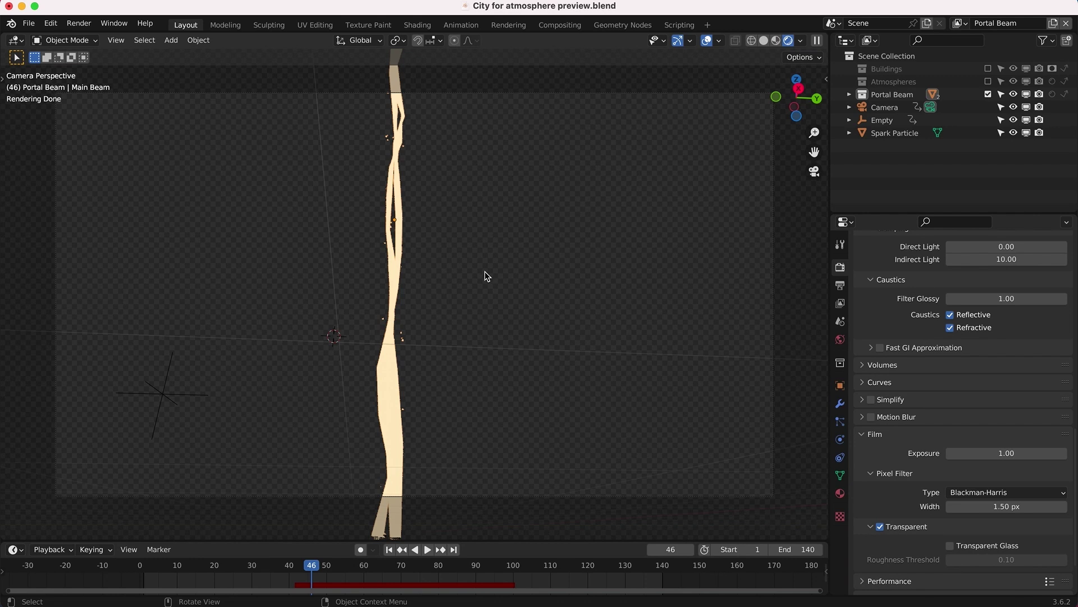
Step: View the beam from outside the camera and scrub between frames 25 and 41 to examine how it grows
middle_drag(527, 317, 560, 298)
scroll(558, 296, down, 2)
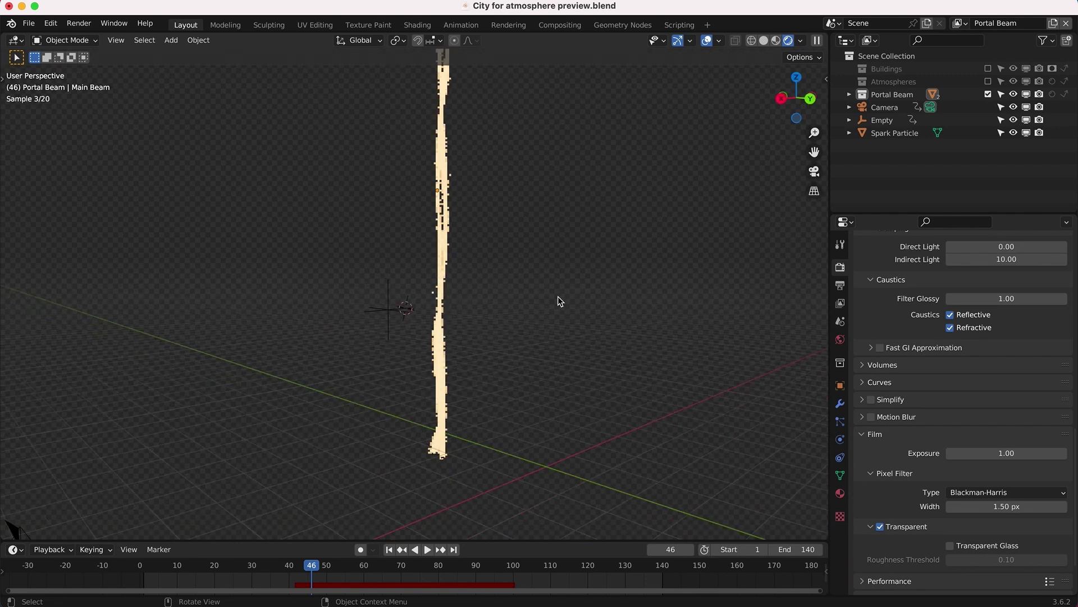
key(space)
click(234, 566)
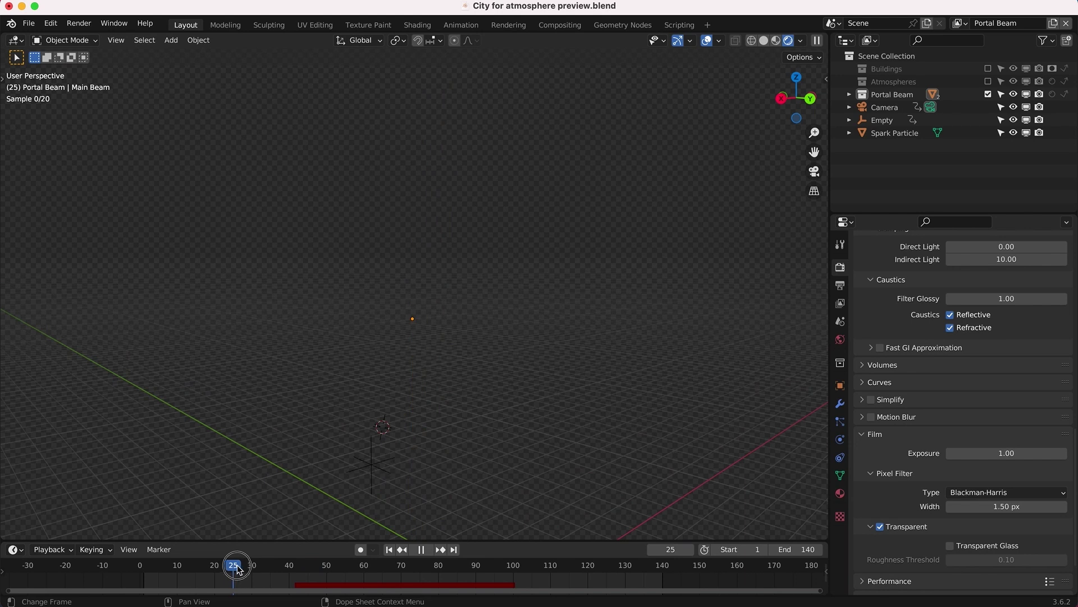
drag(251, 567, 298, 567)
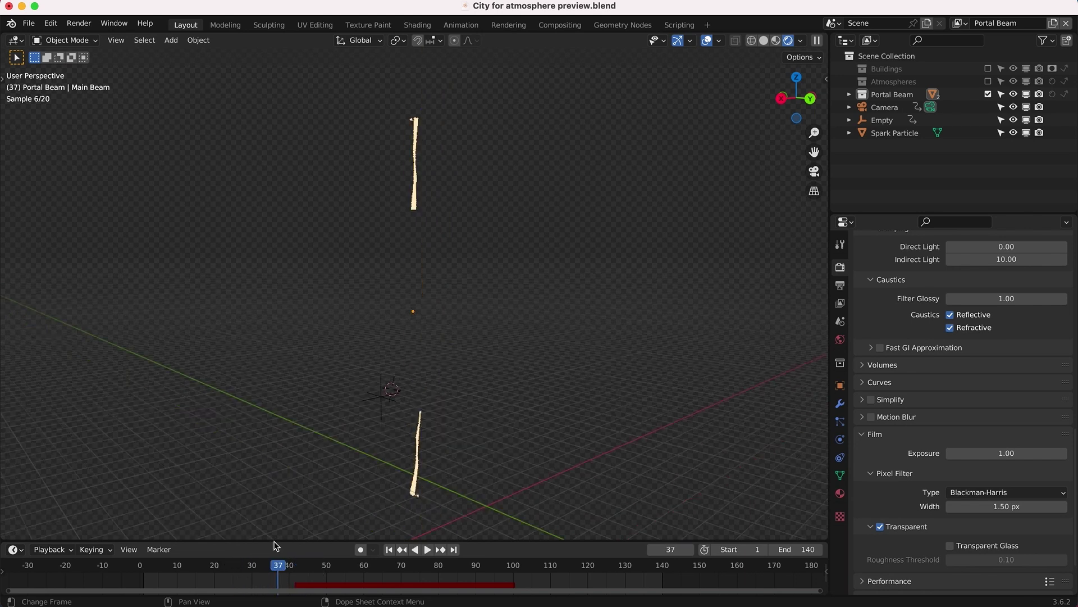
mouse_move(265, 578)
mouse_down()
mouse_move(423, 572)
mouse_move(252, 573)
mouse_move(292, 586)
mouse_up()
Step: Switch to solid shading, select the Main Beam object and show its modifier stack
key(z)
click(466, 413)
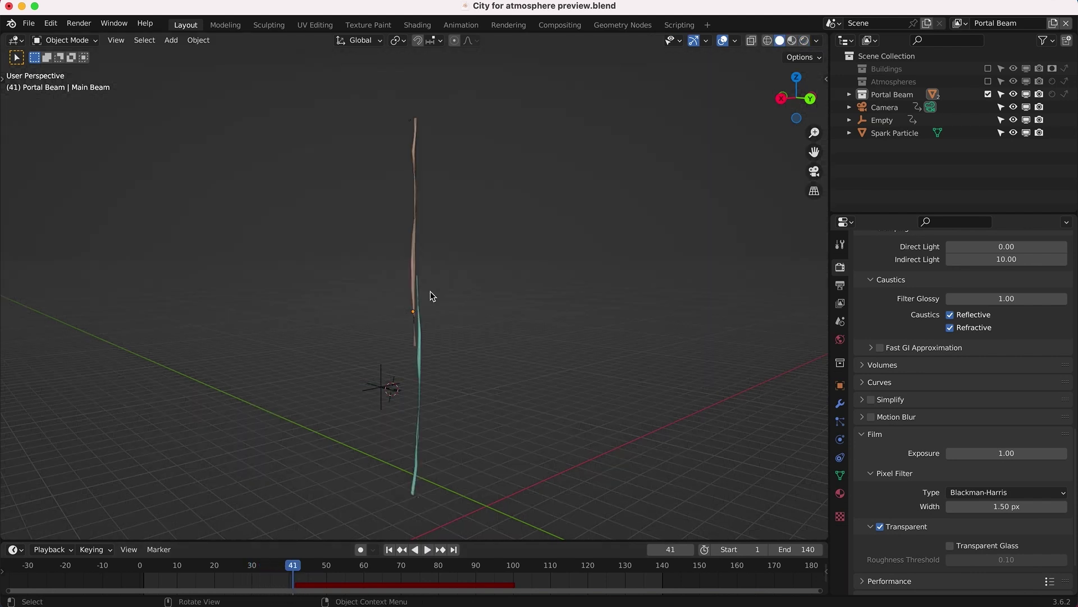
scroll(430, 291, left, 5)
scroll(430, 291, up, 2)
click(381, 239)
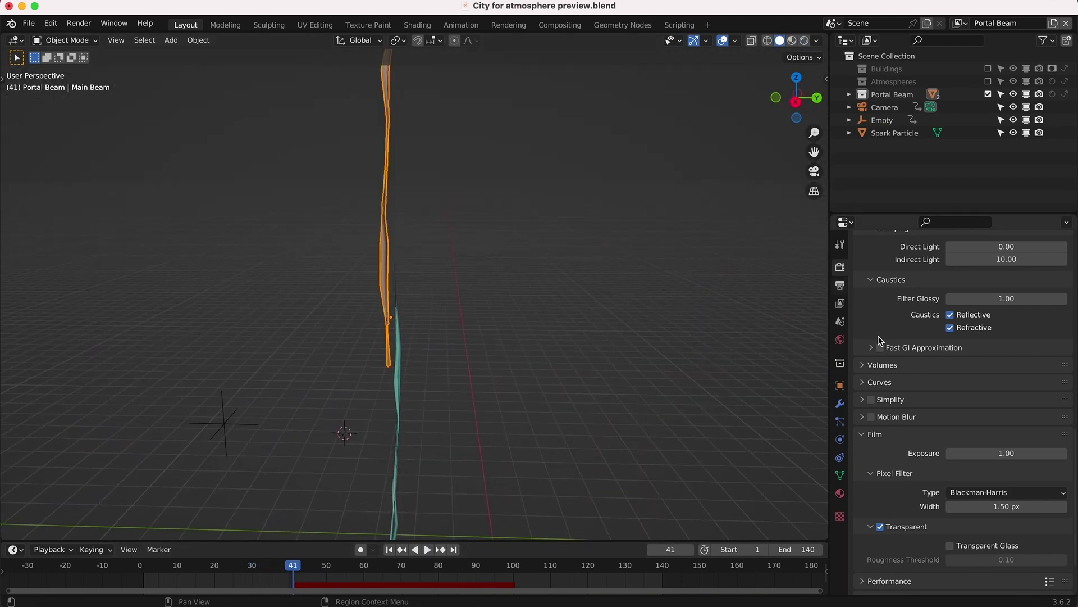
click(840, 405)
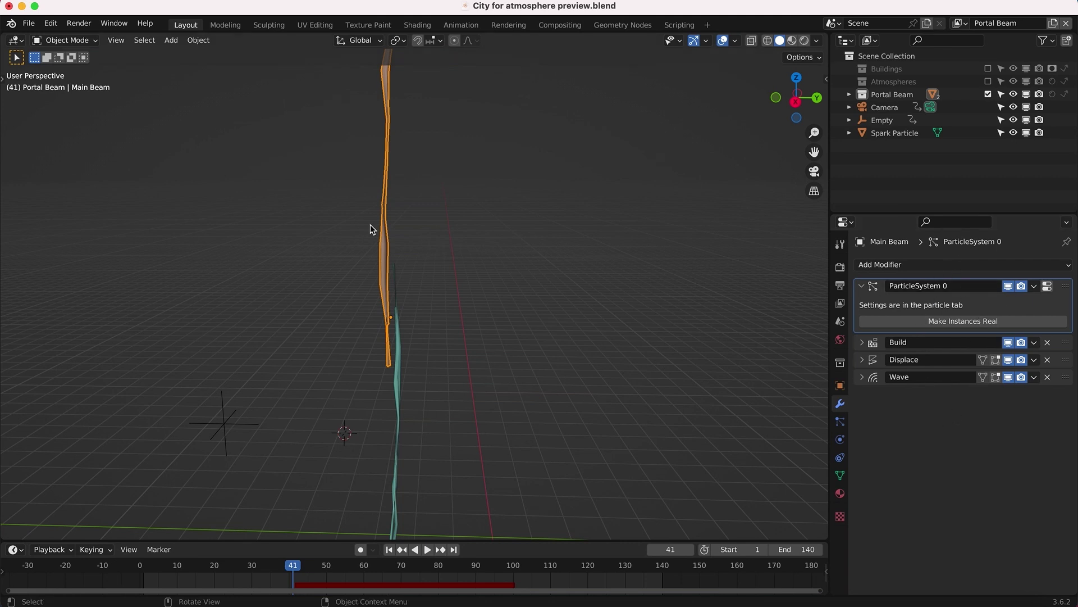
Step: Hide Surrounding Beam Detail and turn off the viewport display of Main Beam's ParticleSystem 0, Build, Displace and Wave modifiers
shift+scroll(370, 229, up, 4)
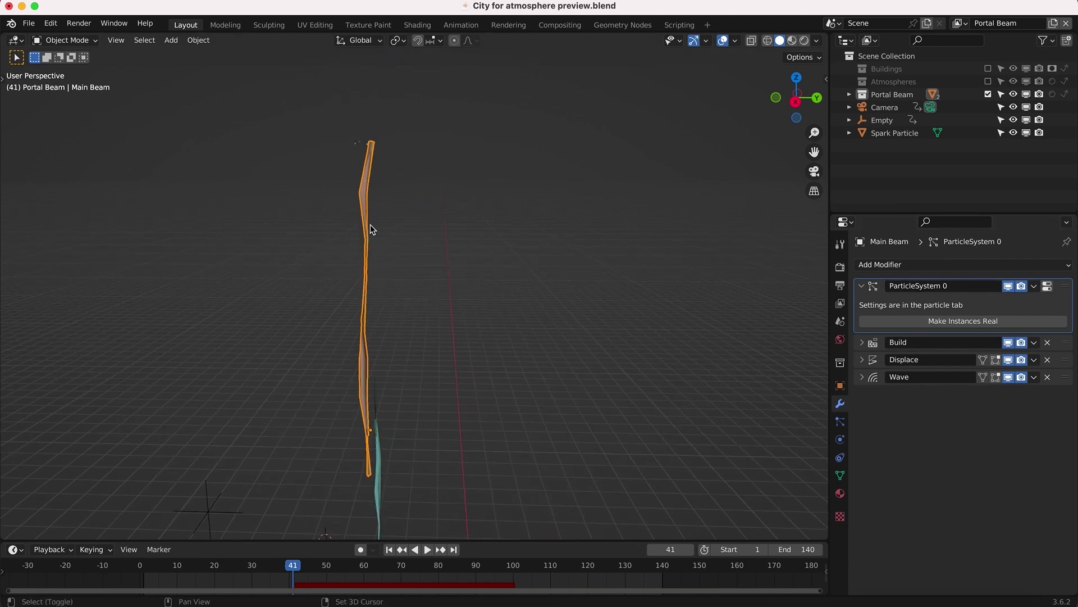
click(851, 96)
click(1009, 343)
click(1009, 360)
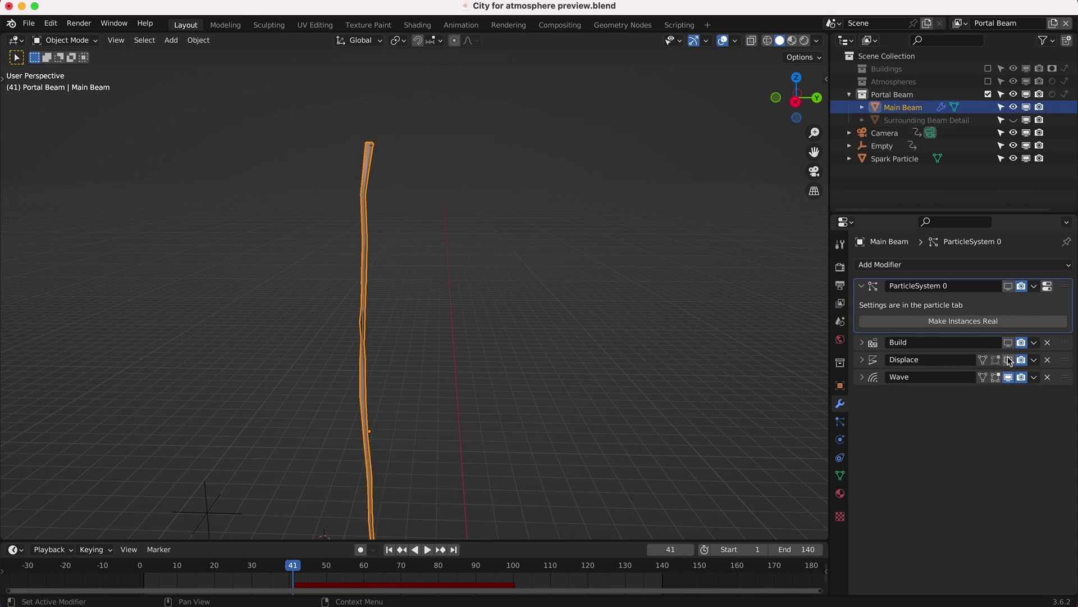
scroll(517, 389, down, 1)
shift+scroll(516, 389, down, 4)
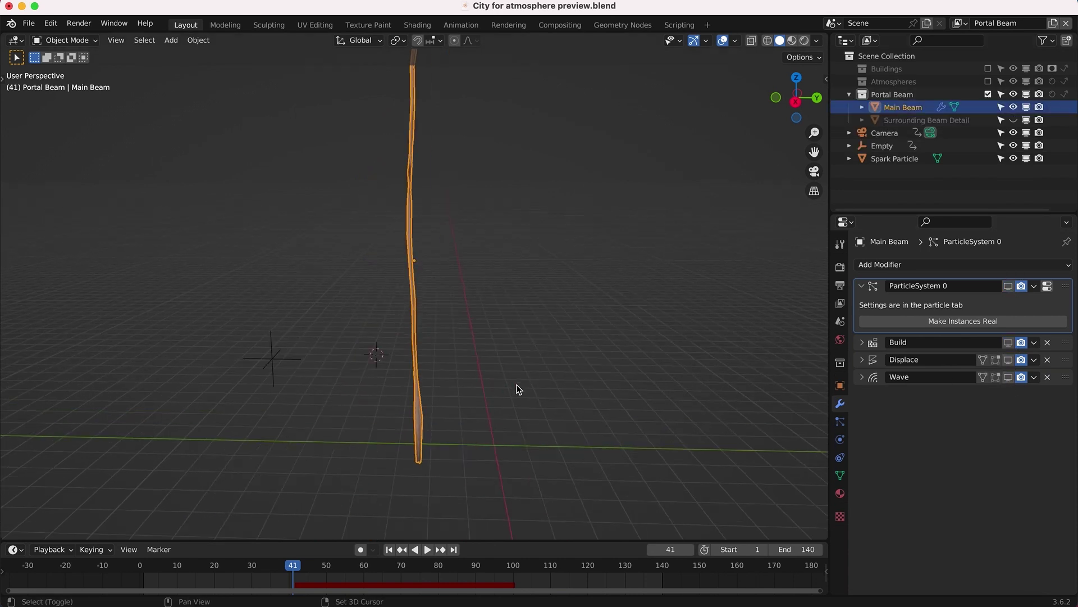
Step: Deselect the Main Beam and examine its mesh without modifiers from several angles
scroll(517, 389, right, 4)
click(555, 288)
scroll(436, 261, left, 10)
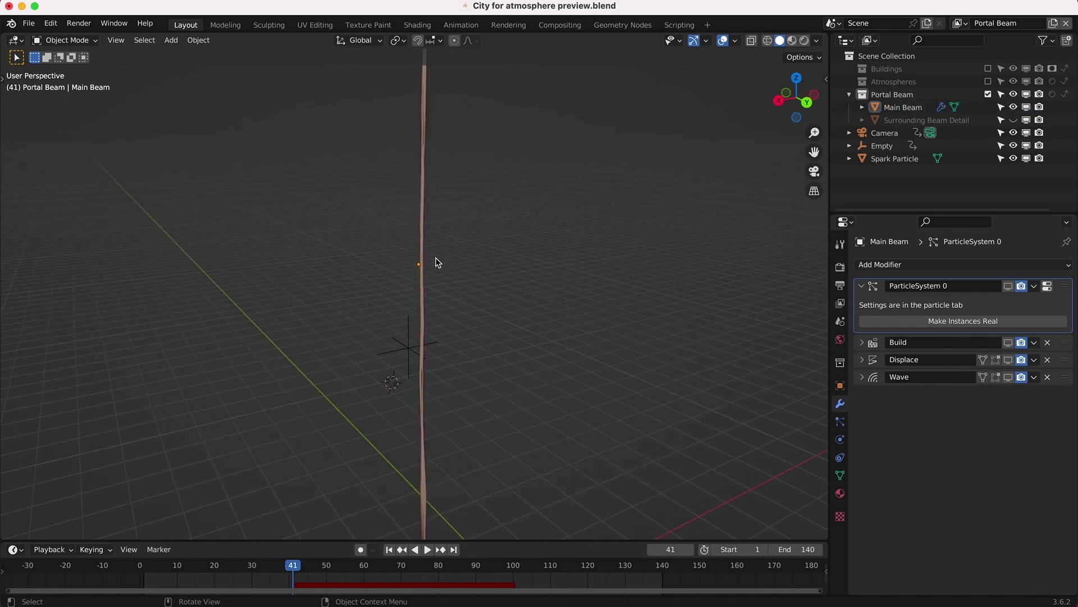
scroll(436, 263, left, 10)
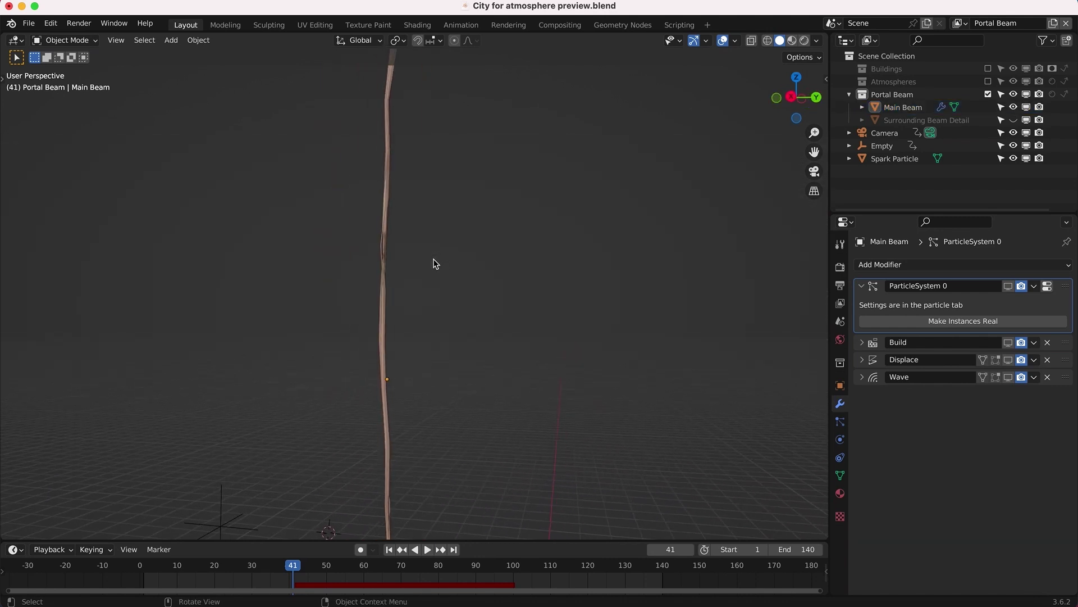
shift+scroll(436, 264, down, 3)
scroll(436, 264, left, 4)
scroll(436, 263, up, 5)
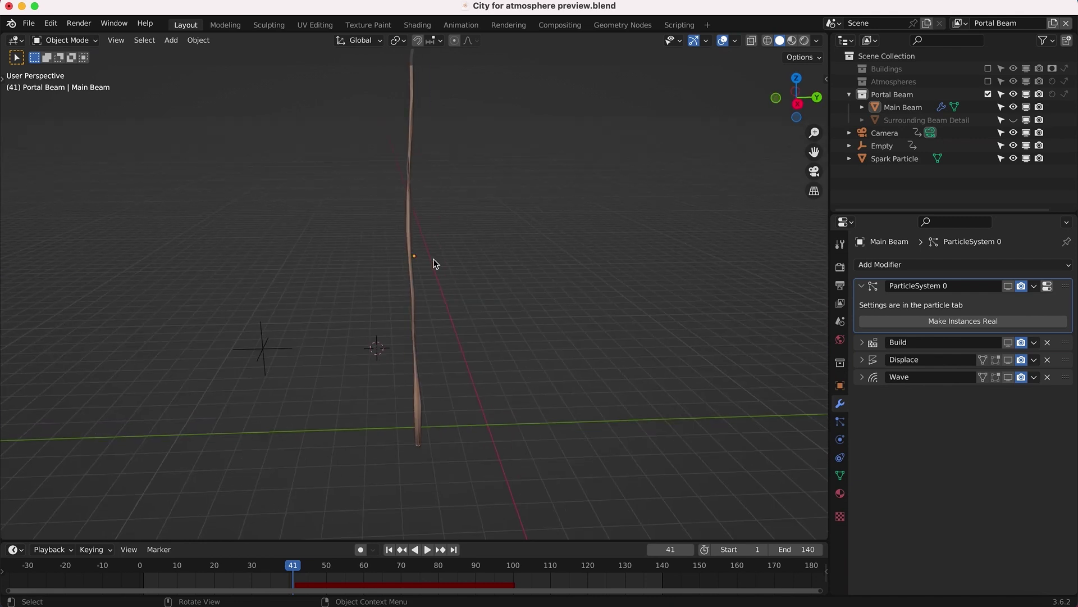
Step: Play the animation to inspect the Main Beam without its modifiers, and return to frame 1
key(space)
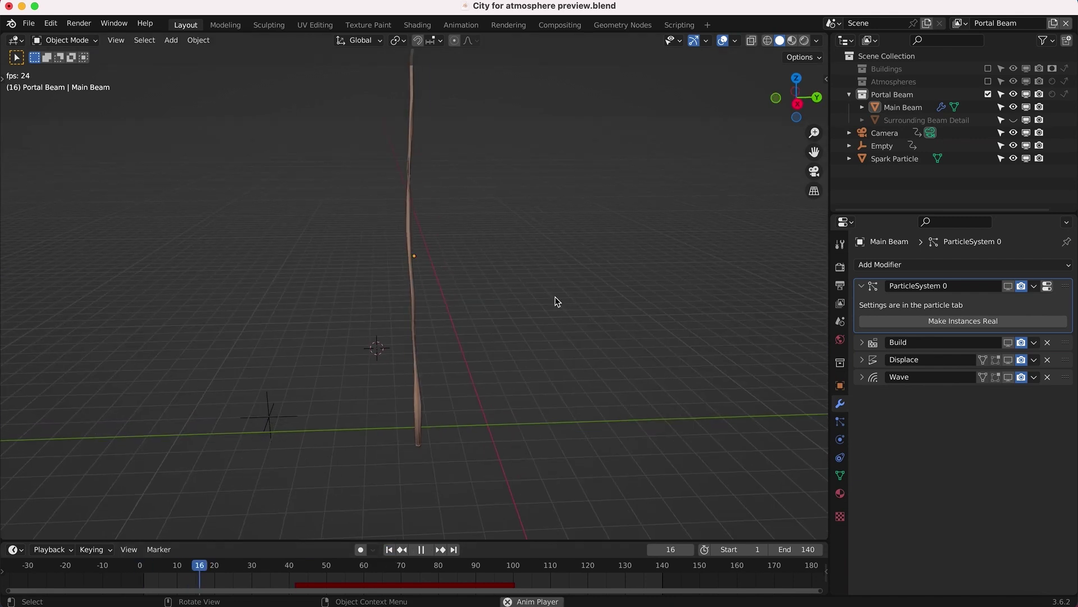
scroll(555, 296, left, 5)
scroll(564, 287, left, 10)
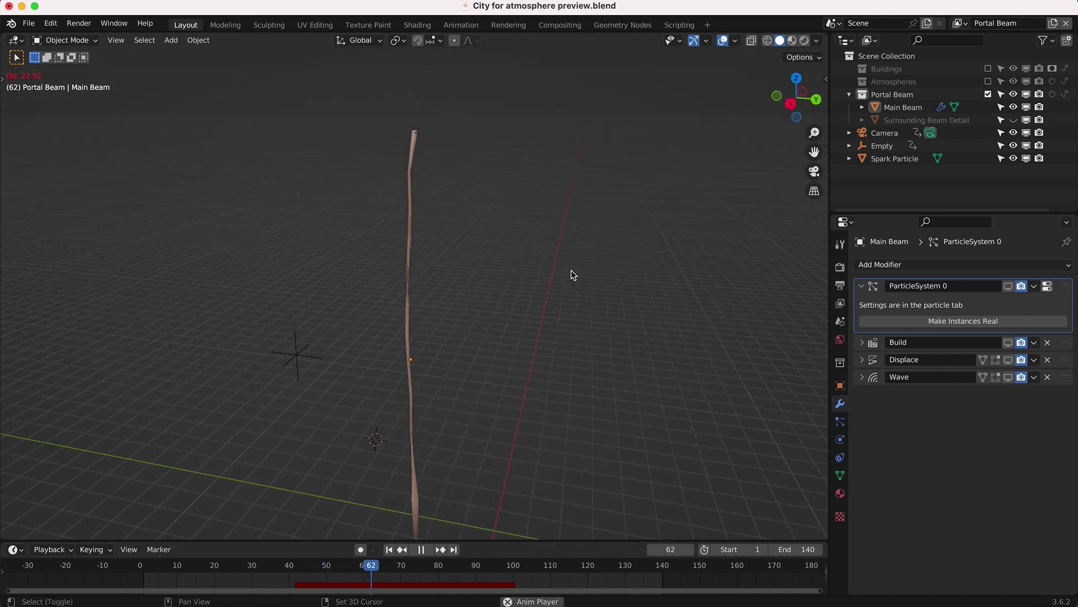
scroll(571, 275, left, 2)
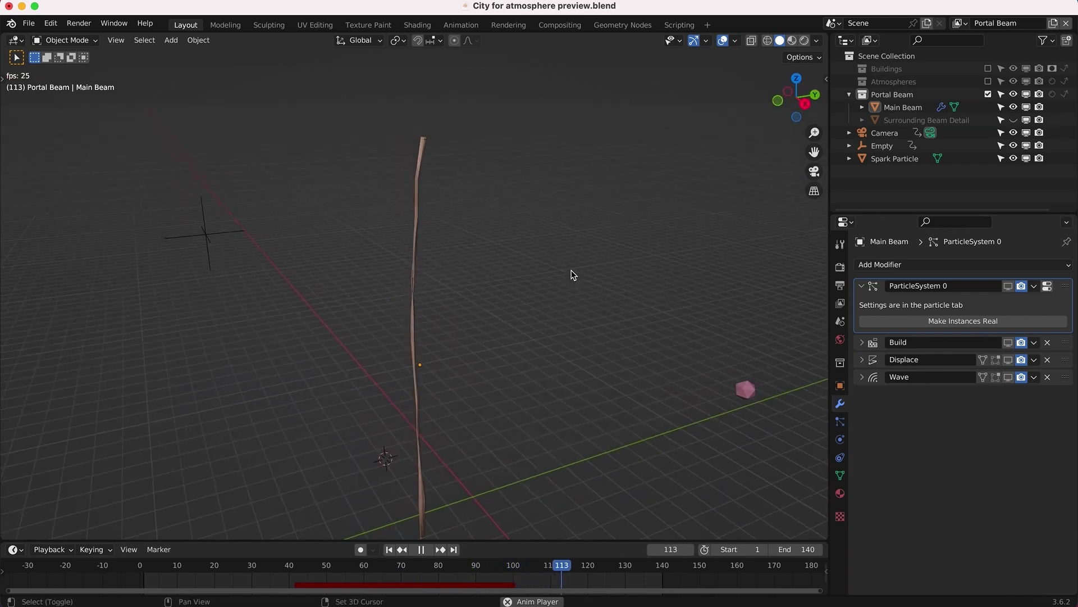
shift+scroll(573, 274, down, 4)
key(space)
click(389, 549)
scroll(507, 345, left, 10)
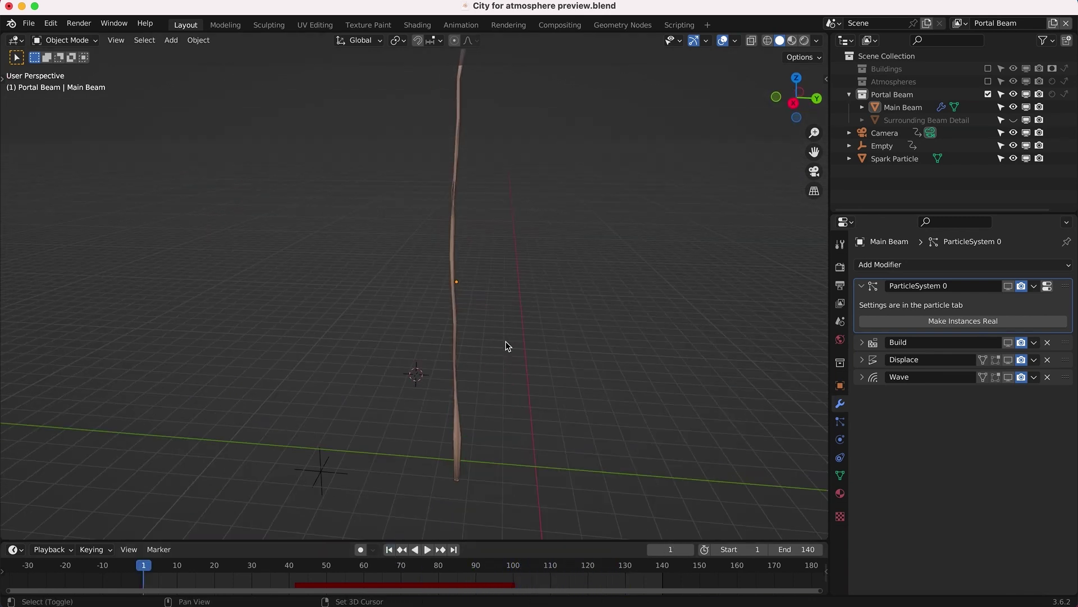
scroll(506, 342, left, 1)
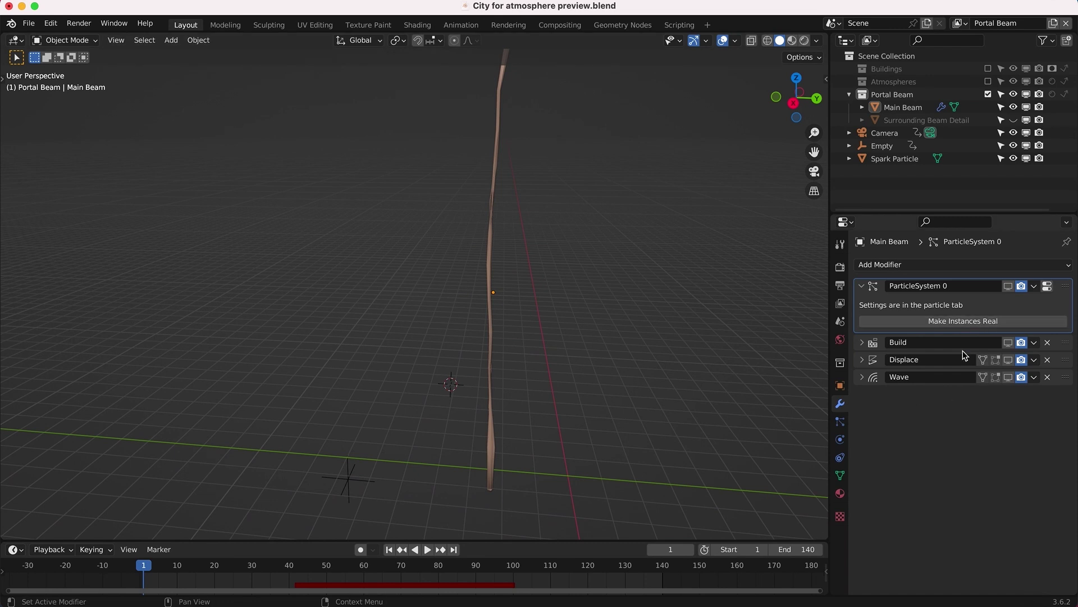
Step: Turn on the Build modifier's viewport display, expand its settings and scrub the timeline to frame 53 to inspect the build-up
click(1012, 347)
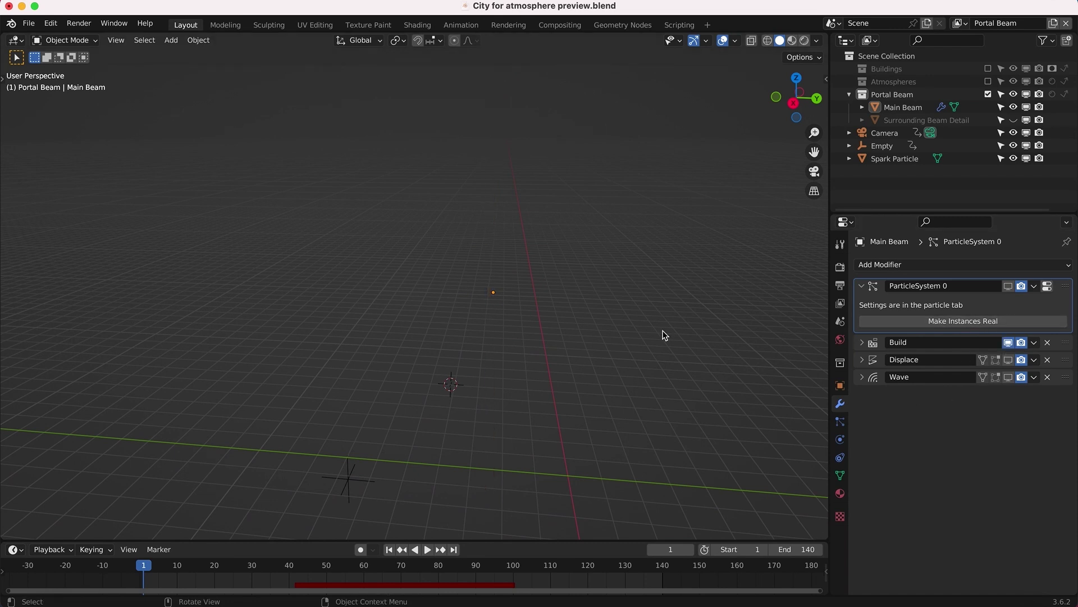
scroll(663, 332, up, 2)
click(862, 343)
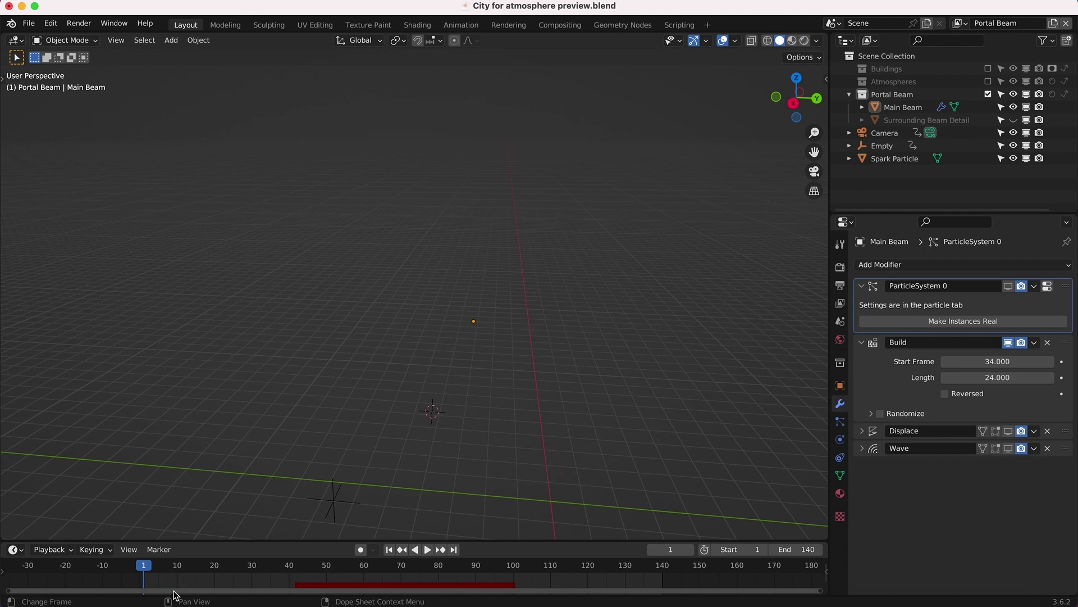
drag(175, 594, 305, 570)
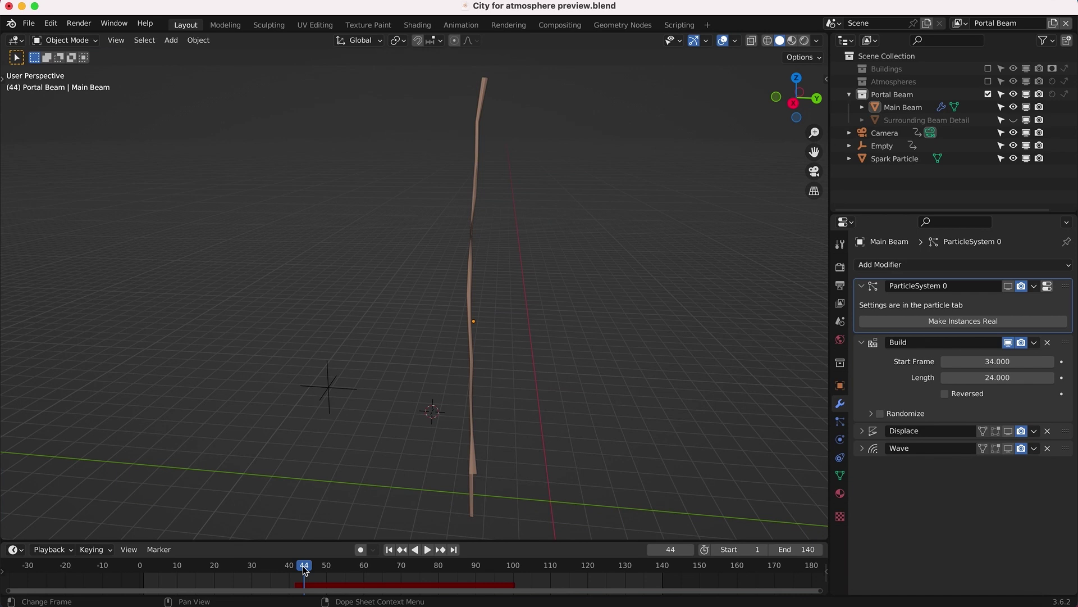
drag(303, 565, 340, 572)
Step: Expand the Displace modifier and compare the beam with and without its viewport display, leaving it on
click(862, 431)
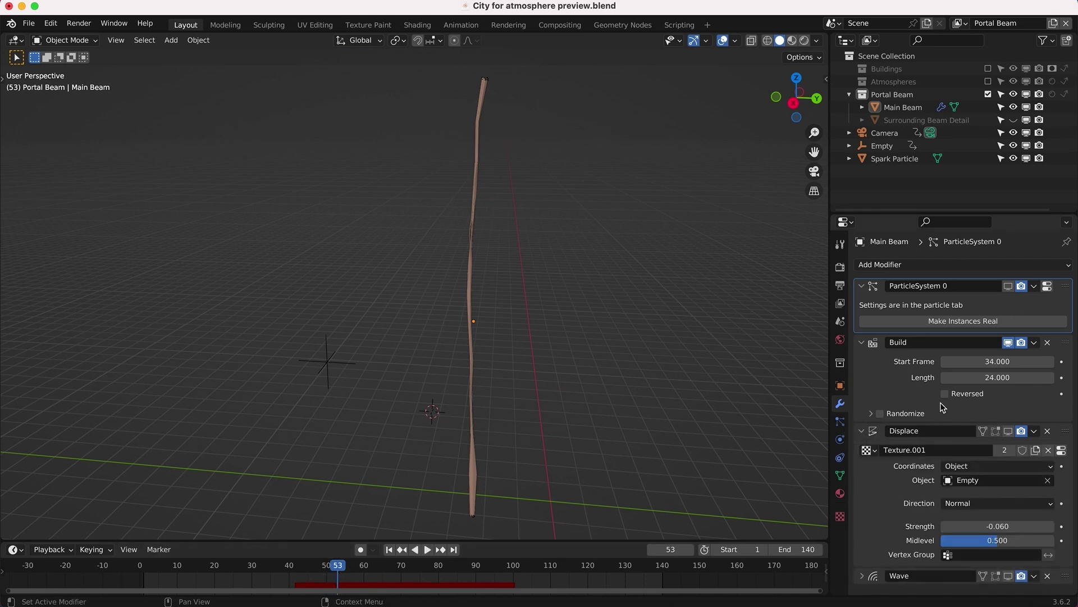
click(1008, 431)
click(1009, 431)
click(1009, 430)
scroll(592, 305, up, 3)
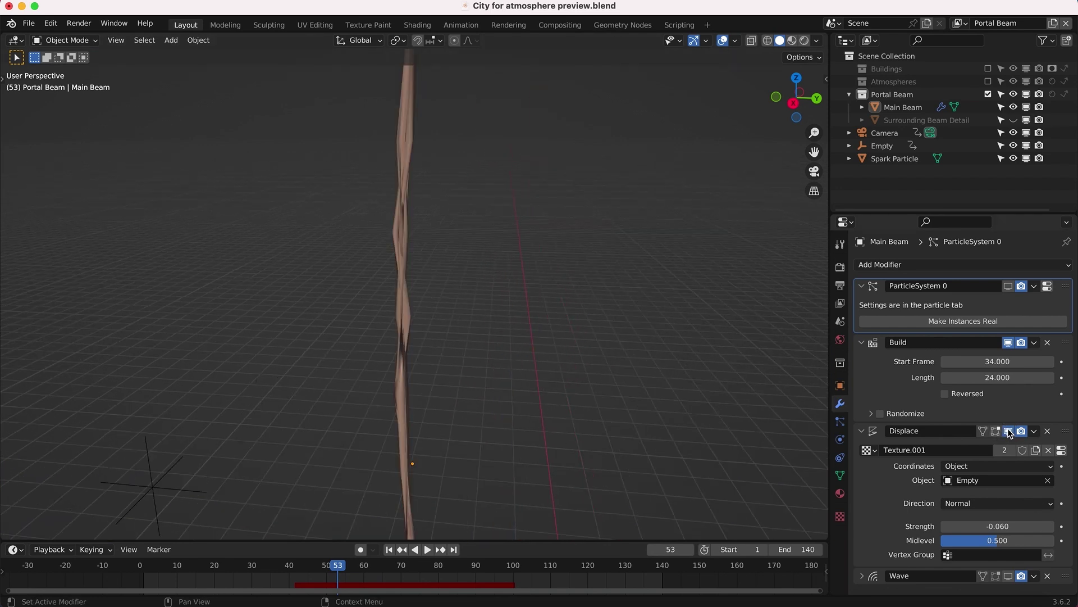
click(1009, 430)
click(1009, 431)
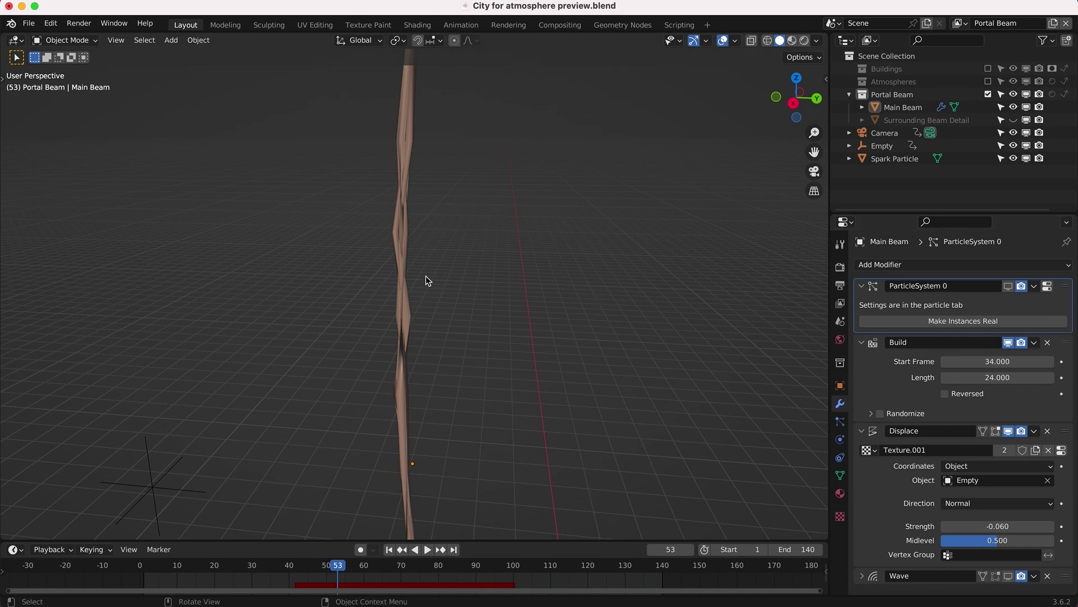
click(1009, 431)
click(1009, 431)
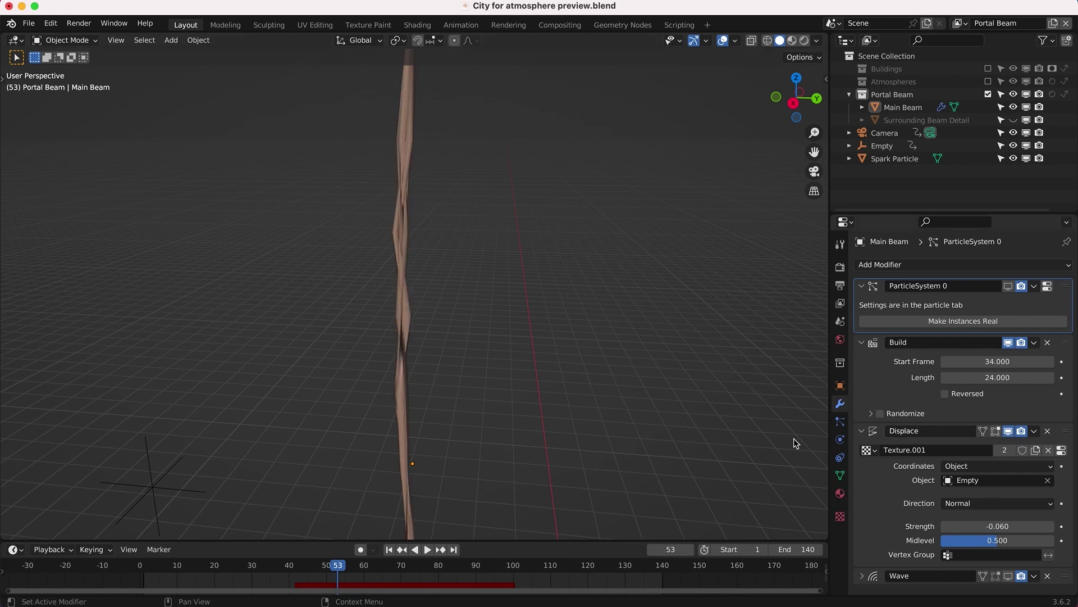
Step: Inspect the Clouds texture used by the Displace modifier and return to the modifier stack
click(840, 516)
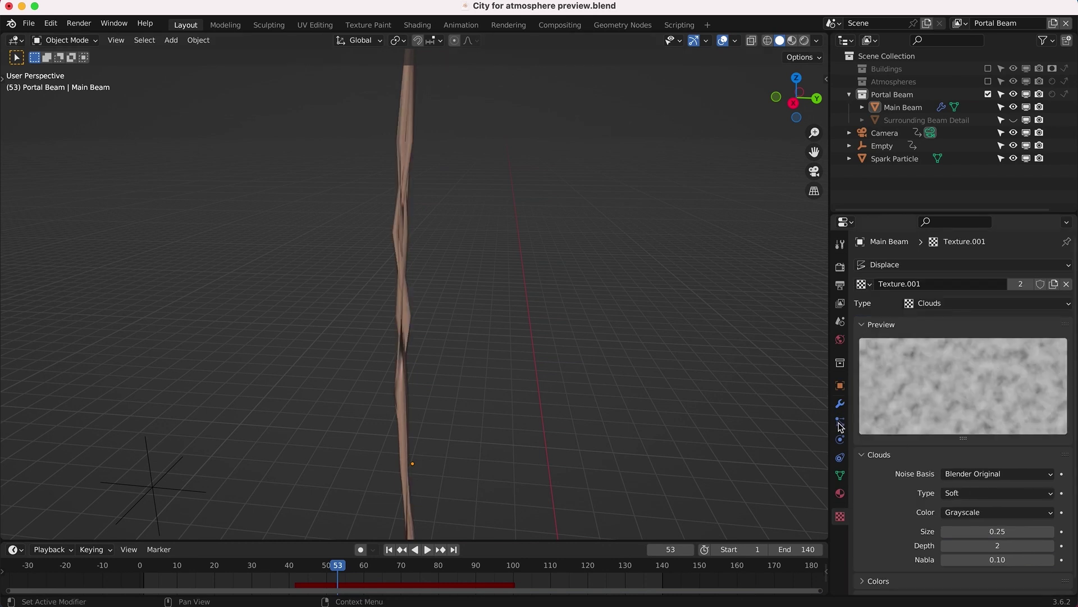
click(841, 404)
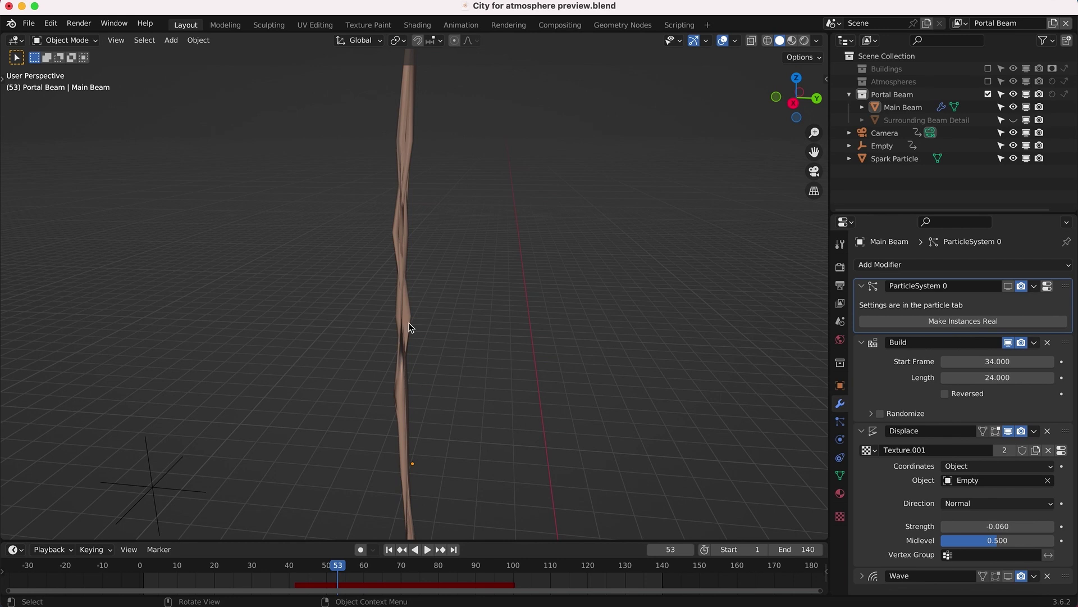
Step: Try Displace strengths of -5.46 and -0.66 on the Main Beam, and undo the changes
click(989, 526)
text(-5.46)
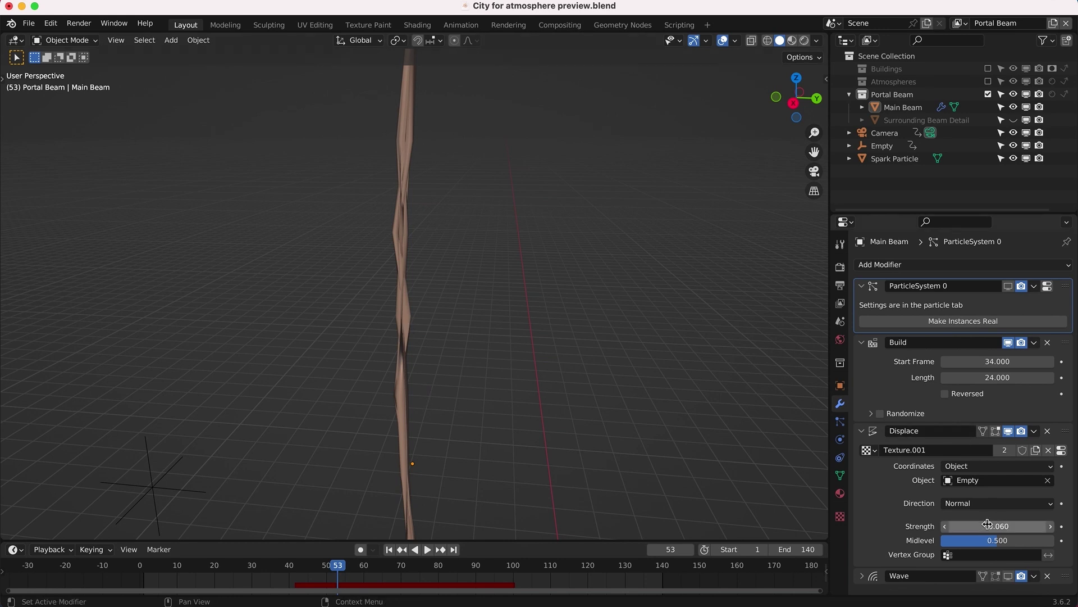
key(Return)
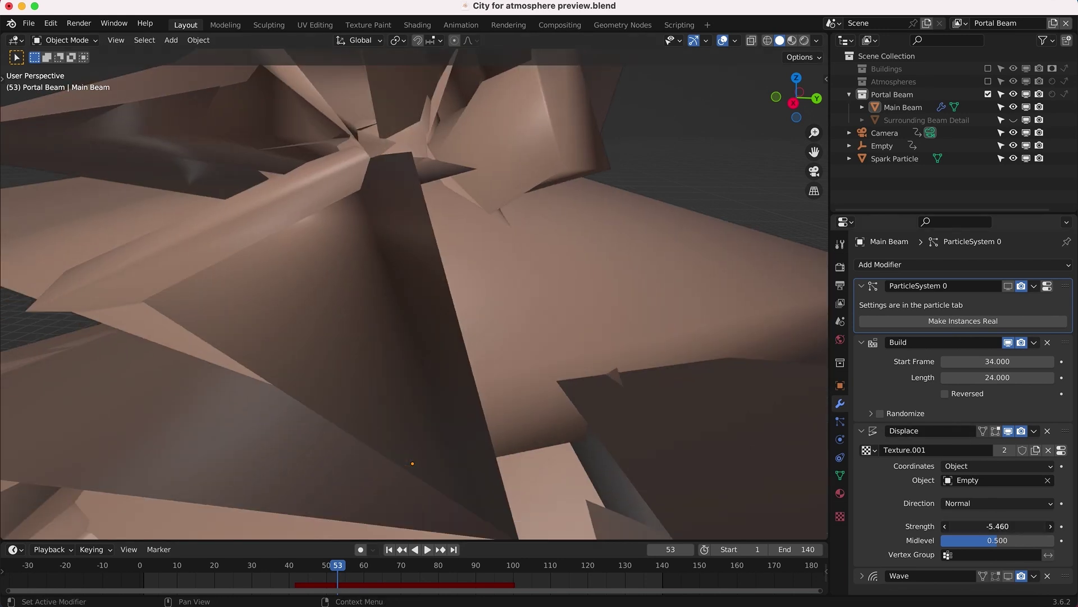
drag(958, 525, 980, 526)
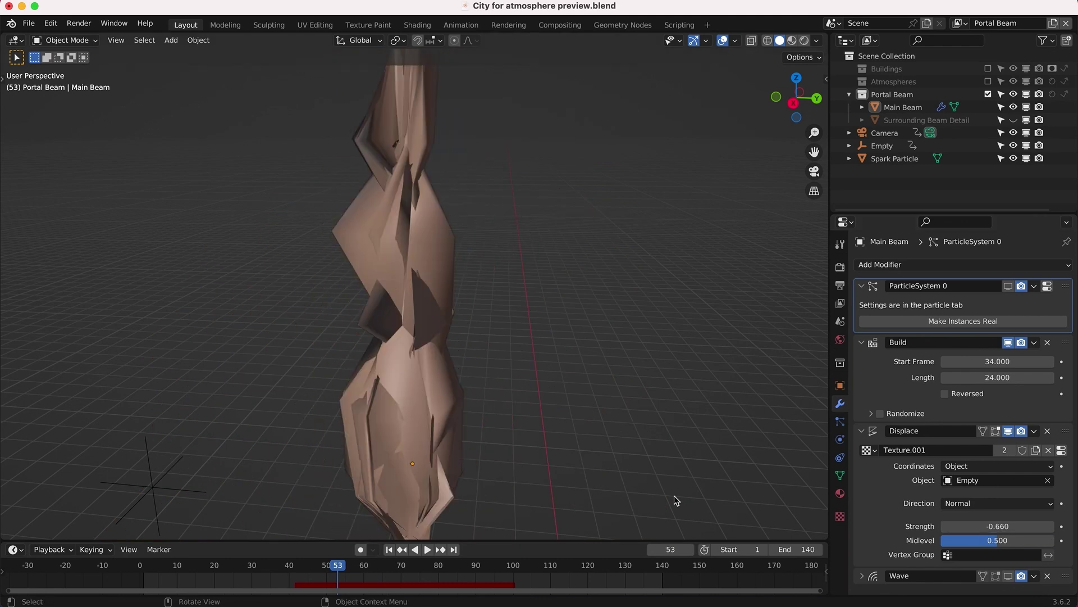
key(ctrl+z)
Step: Examine the displaced Main Beam from several angles and distances
scroll(432, 312, down, 2)
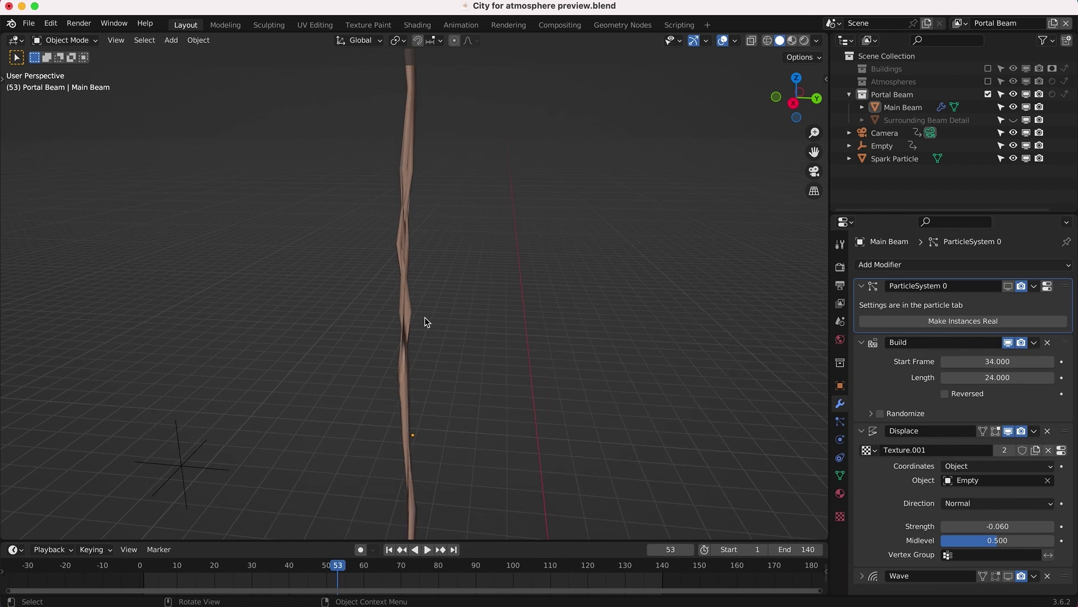
scroll(425, 317, left, 3)
scroll(425, 317, right, 3)
scroll(403, 379, down, 3)
scroll(403, 379, down, 2)
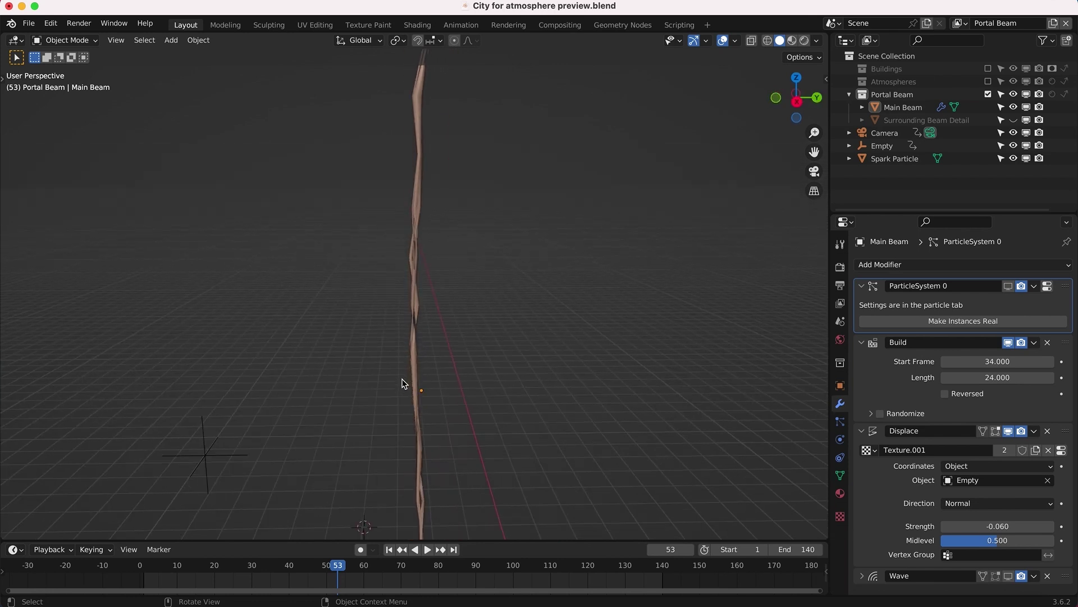
scroll(517, 388, right, 3)
shift+scroll(527, 384, left, 2)
scroll(527, 384, right, 1)
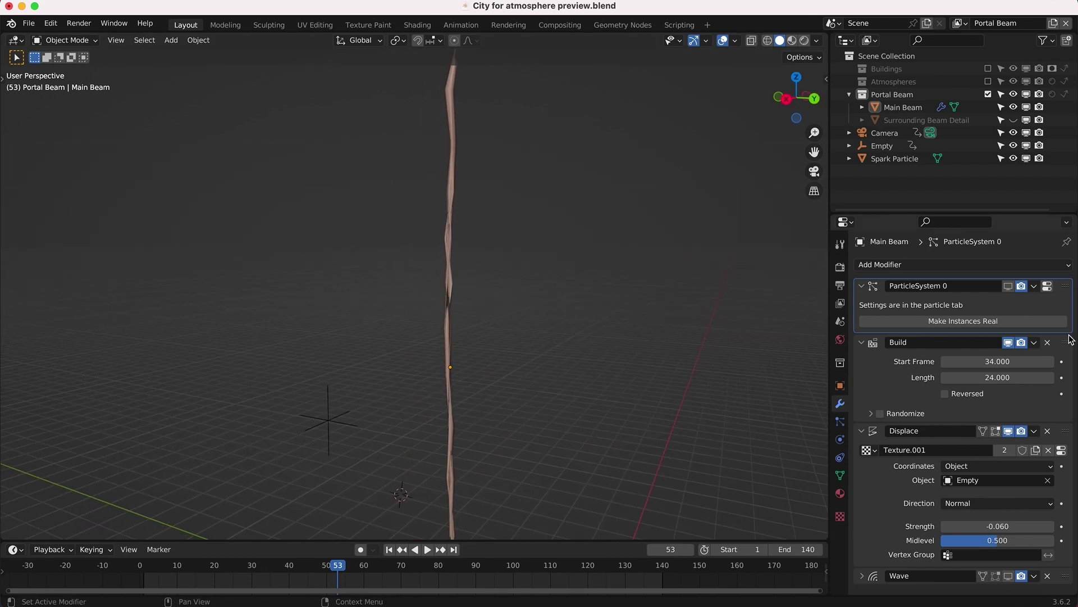
Step: Collapse the Displace settings, expand the Wave modifier and turn on its viewport display
click(862, 432)
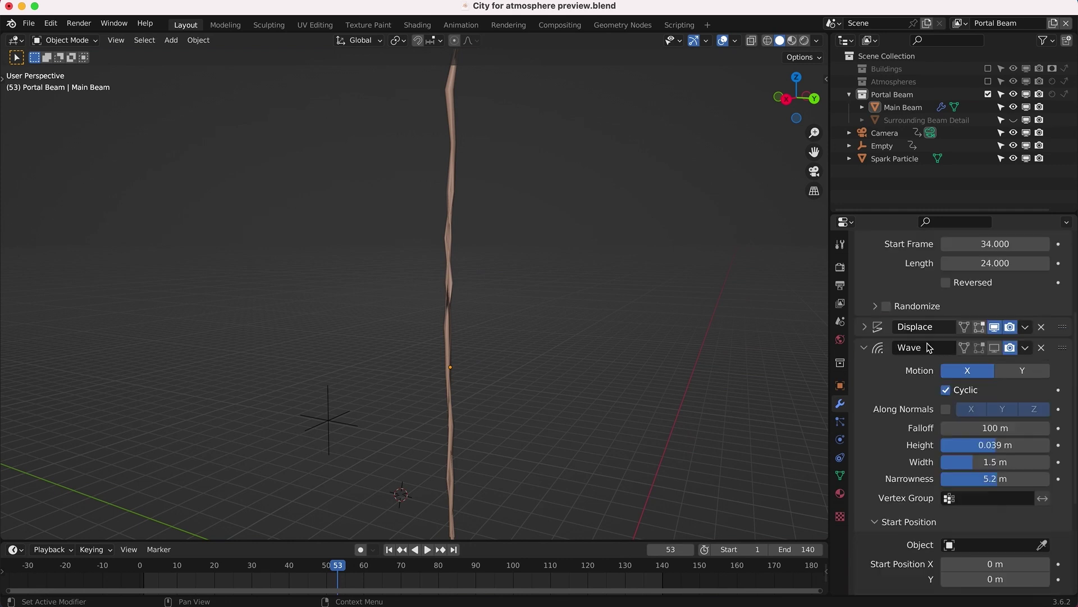
scroll(518, 318, left, 4)
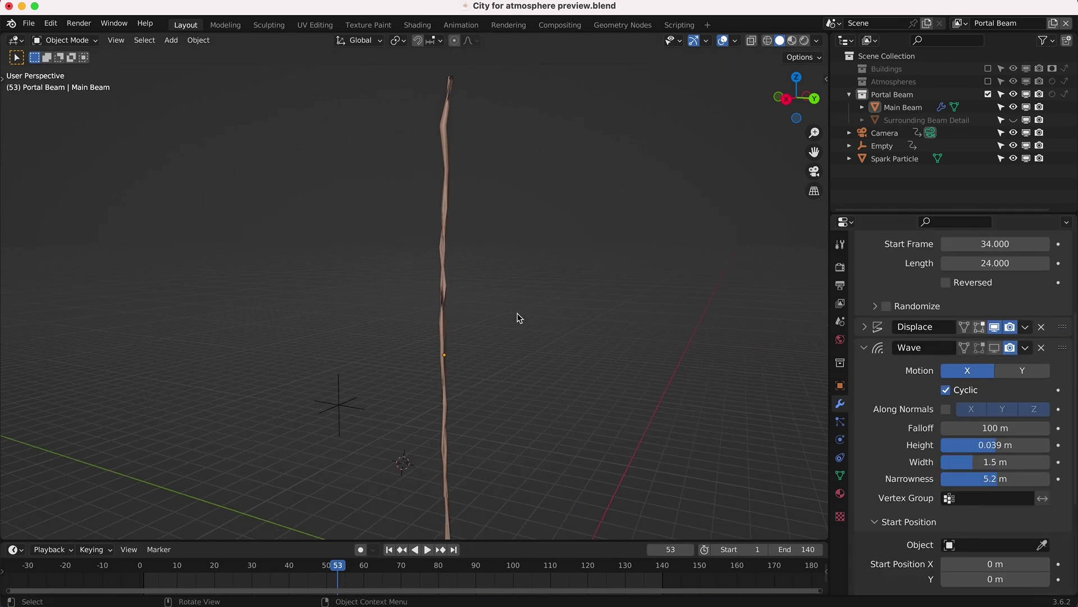
shift+scroll(517, 318, right, 2)
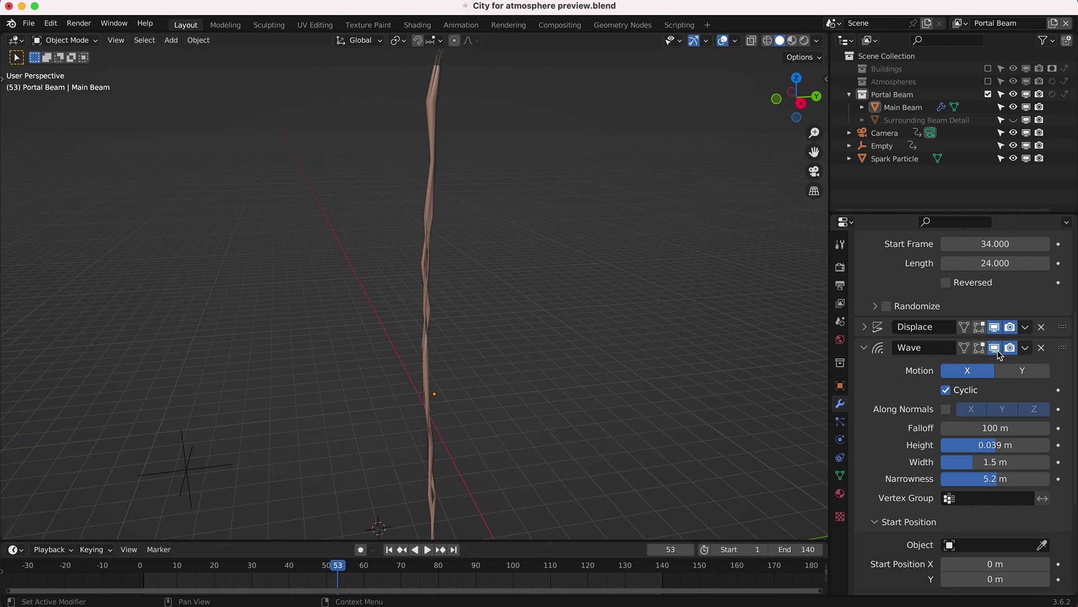
scroll(554, 353, up, 3)
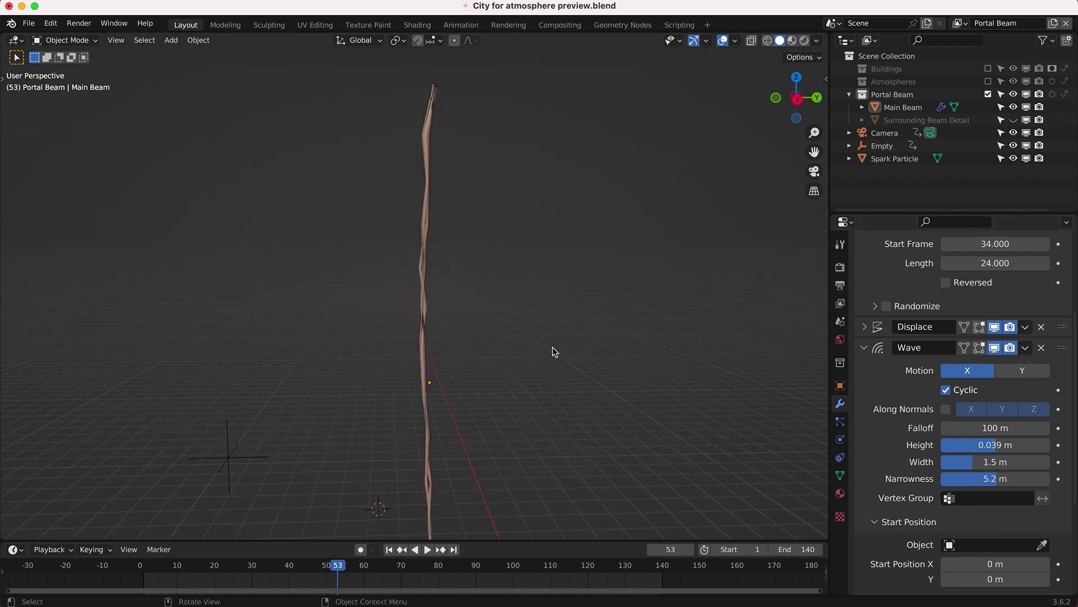
Step: Play the animation to inspect the wave motion along the whole Main Beam, and stop at frame 66
key(space)
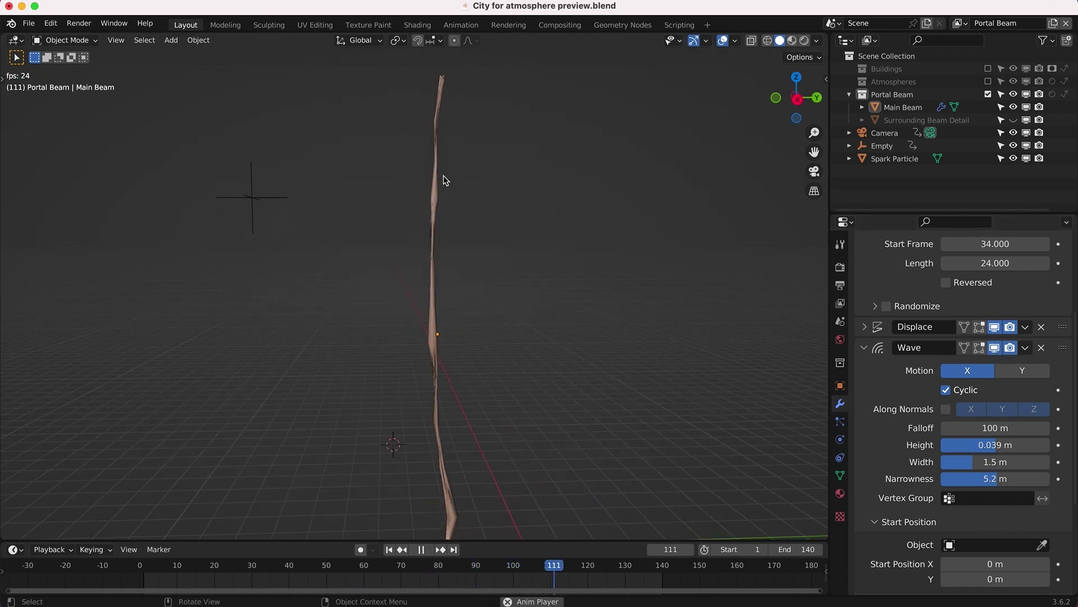
scroll(463, 203, down, 4)
key(Escape)
scroll(444, 264, up, 5)
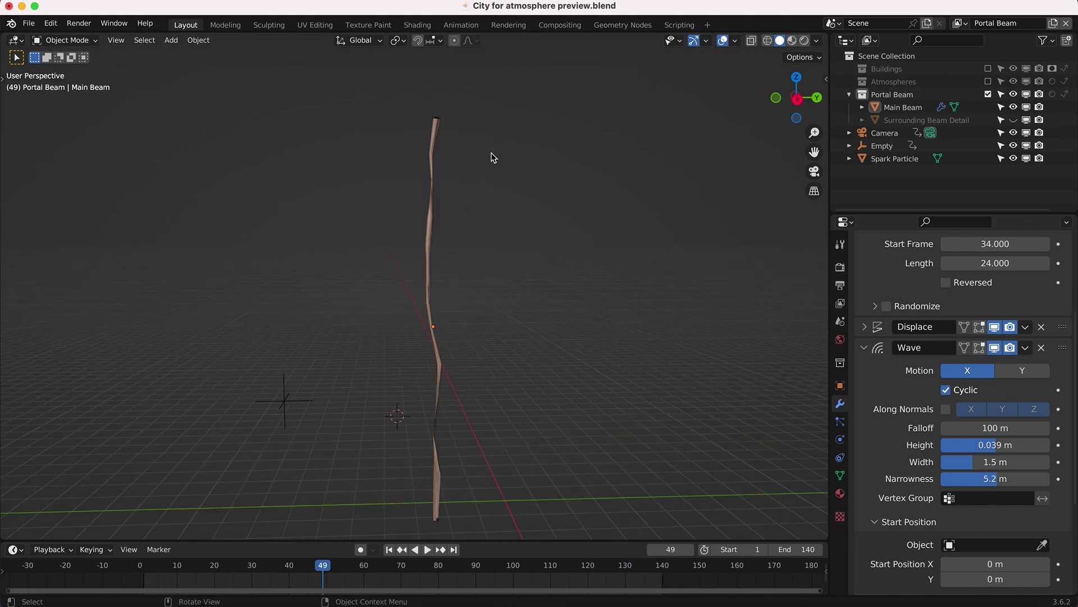
key(space)
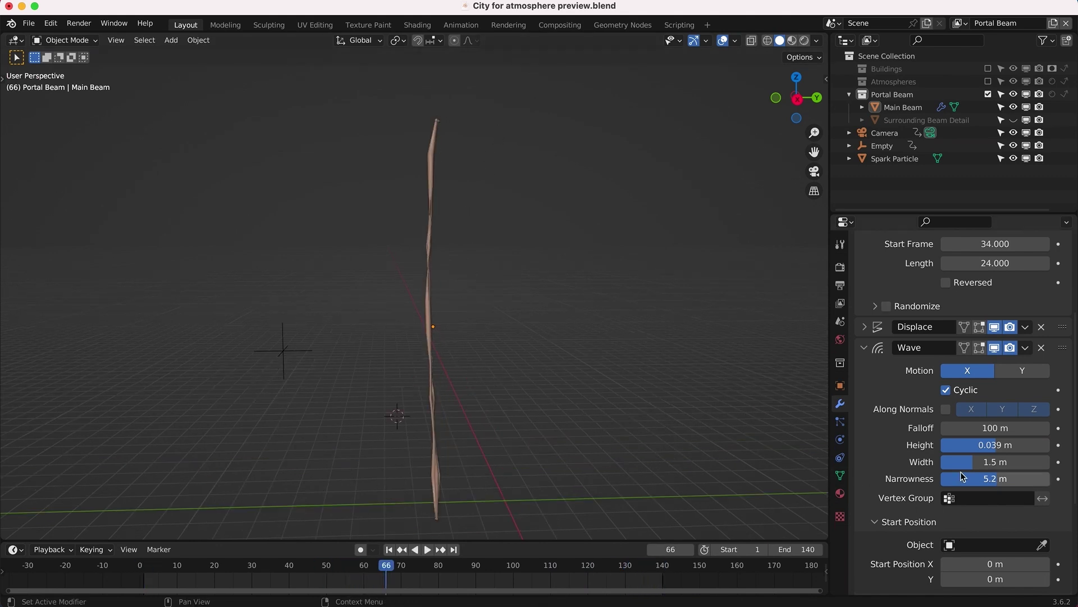
Step: Try a Wave height of 0.44 m at frame 48, preview it by playing and scrubbing, and undo the height change
drag(314, 572, 322, 573)
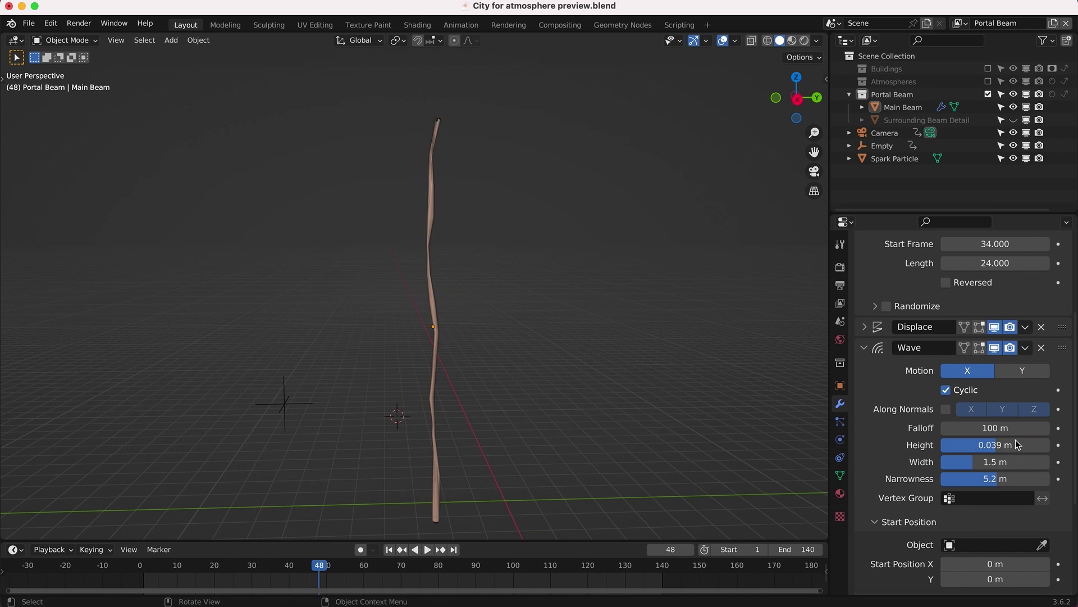
drag(983, 448, 1010, 449)
click(239, 567)
key(space)
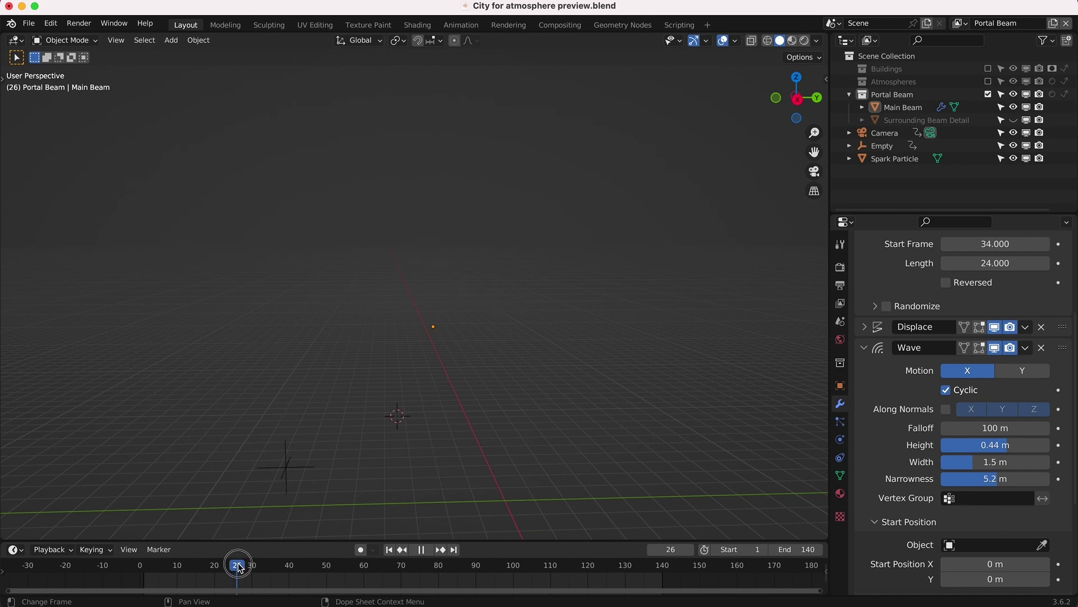
drag(269, 568, 513, 553)
key(ctrl+z)
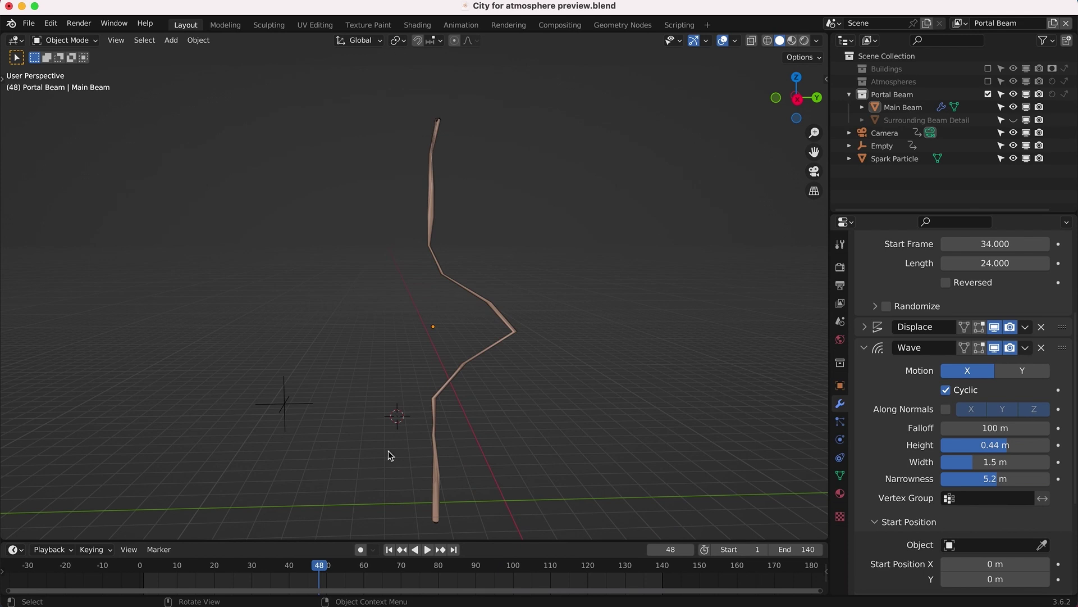
key(ctrl+z)
Step: Play the animation from frame 20 to review the beam with the Build, Displace and Wave modifiers, and stop at frame 67
click(215, 566)
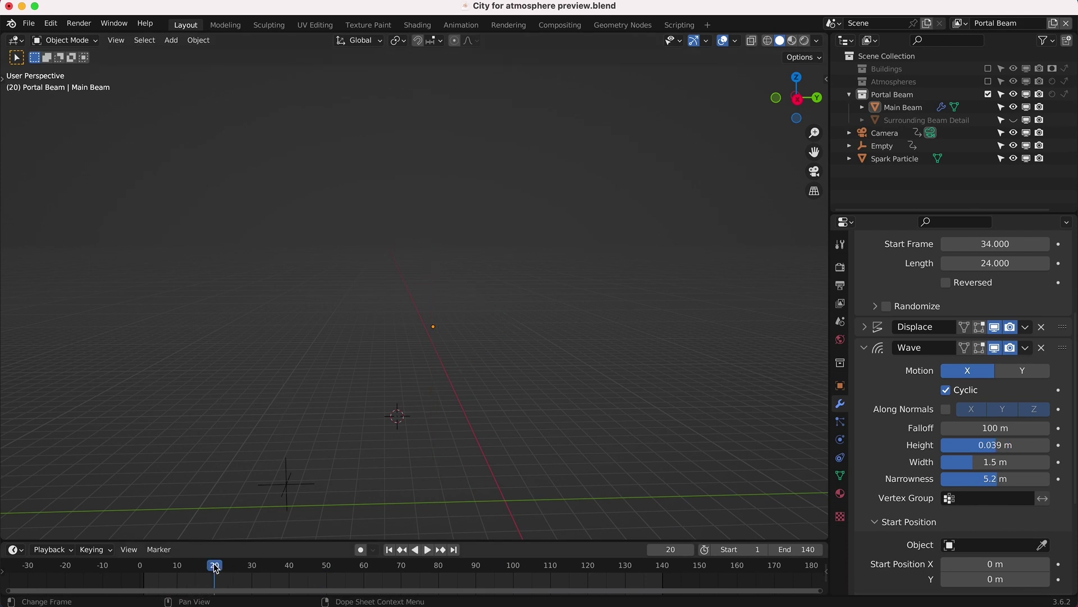
key(space)
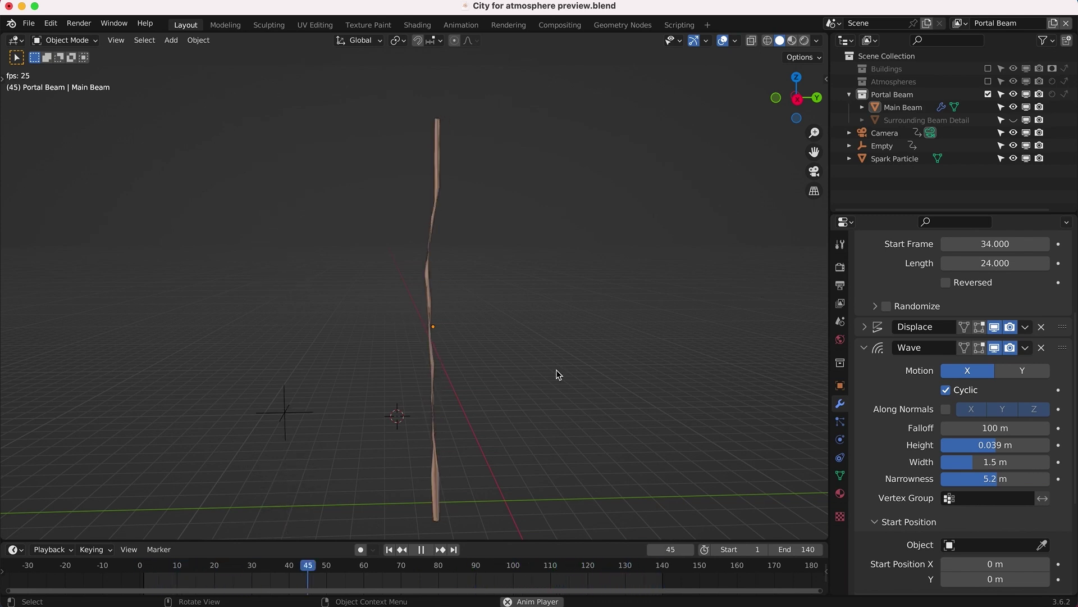
key(space)
Step: Collapse the Wave settings, turn on ParticleSystem 0's viewport display and select the Main Beam
click(864, 348)
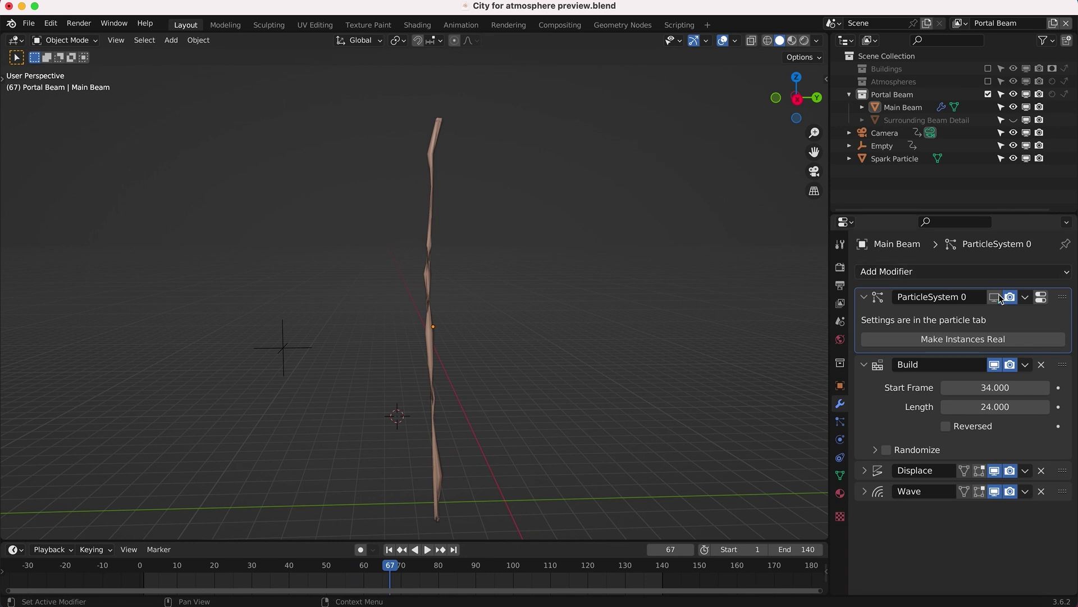
click(994, 298)
click(430, 245)
scroll(430, 245, up, 10)
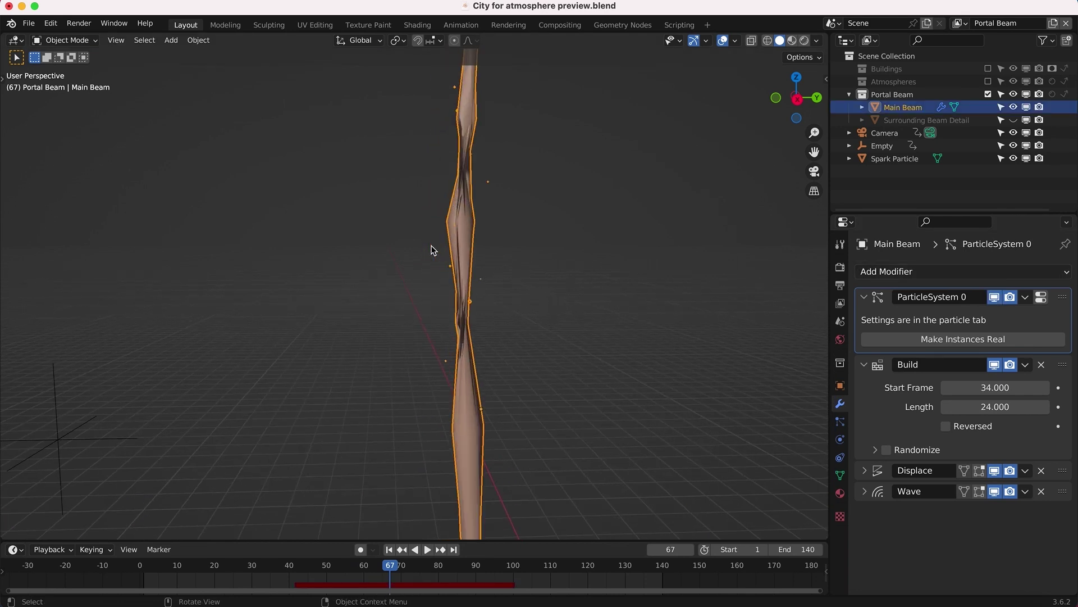
Step: Play the animation to inspect the spark particles around the Main Beam, and stop at frame 132
key(space)
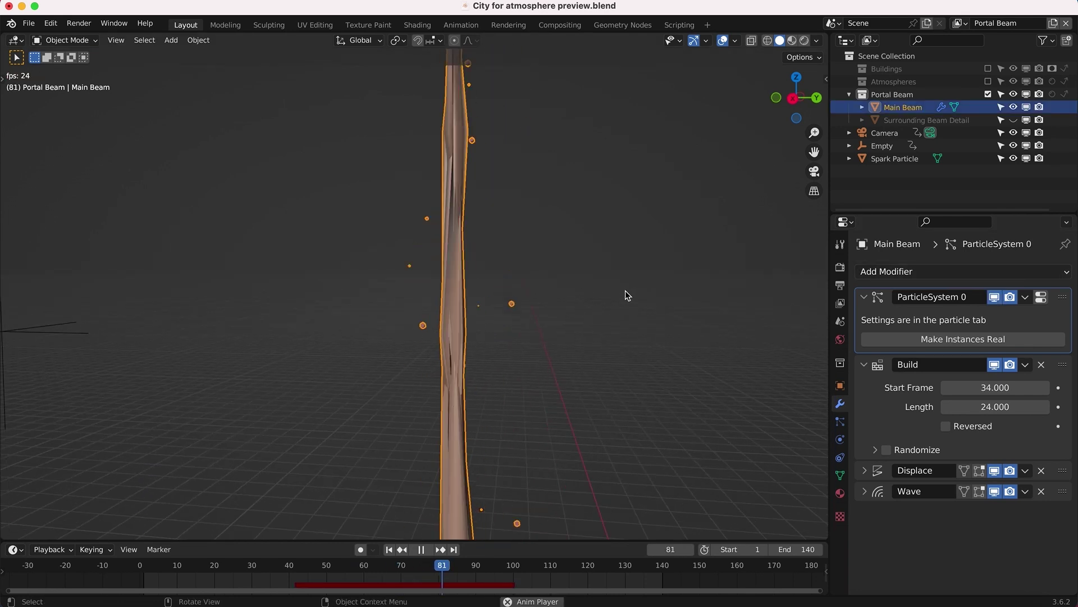
key(space)
key(space)
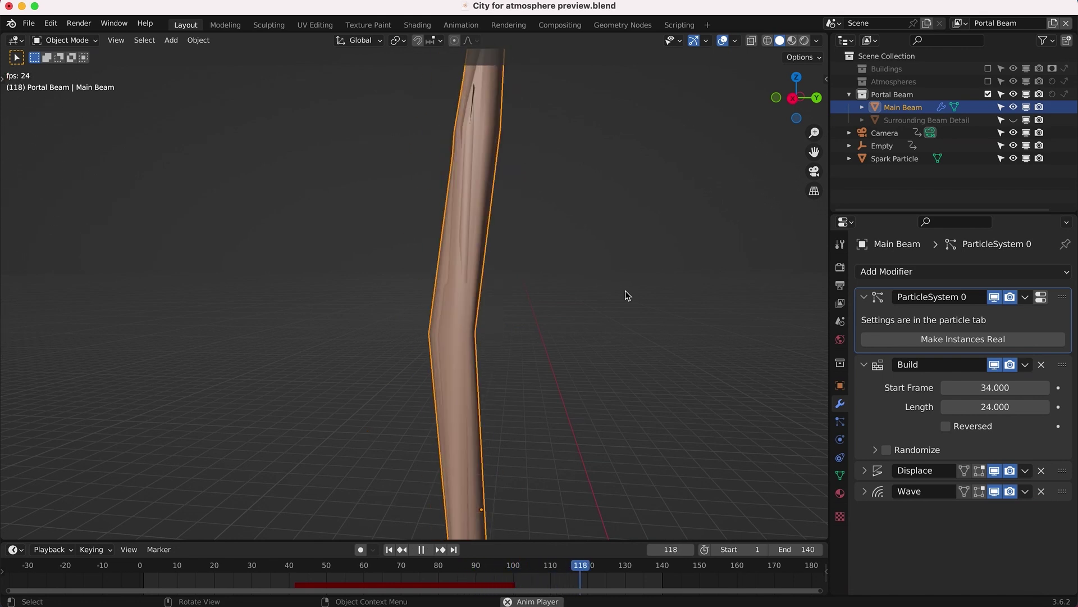
key(space)
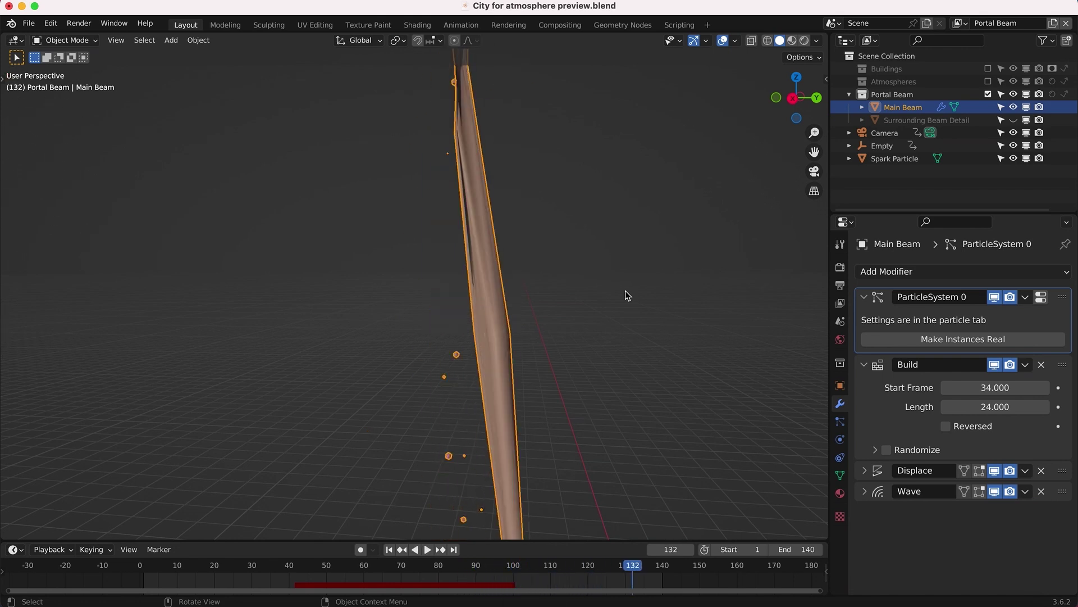
Step: Switch the viewport to Rendered shading and deselect the Main Beam
scroll(625, 291, down, 5)
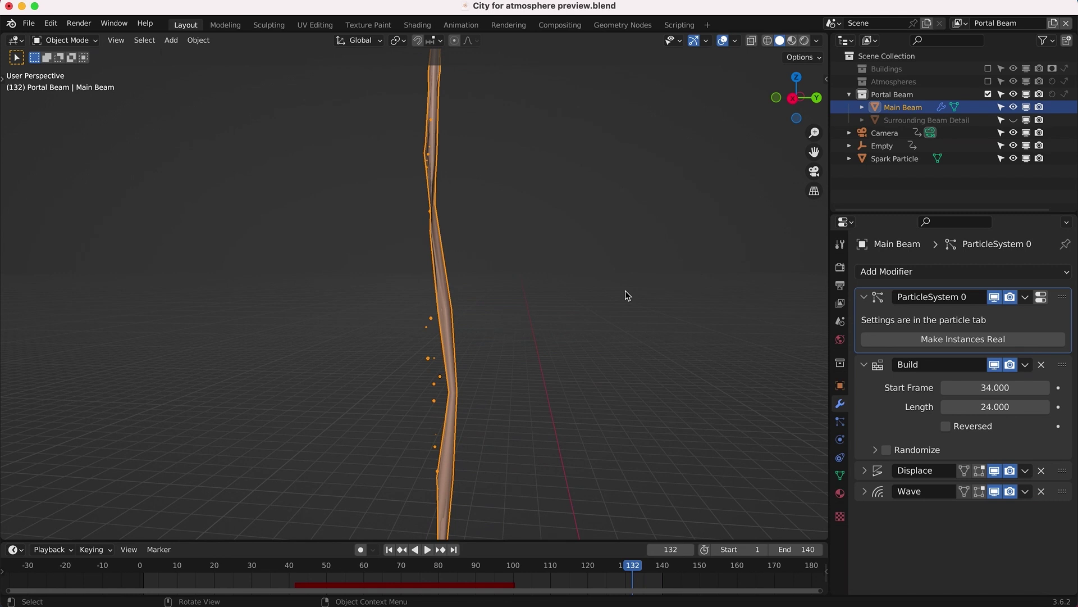
key(z)
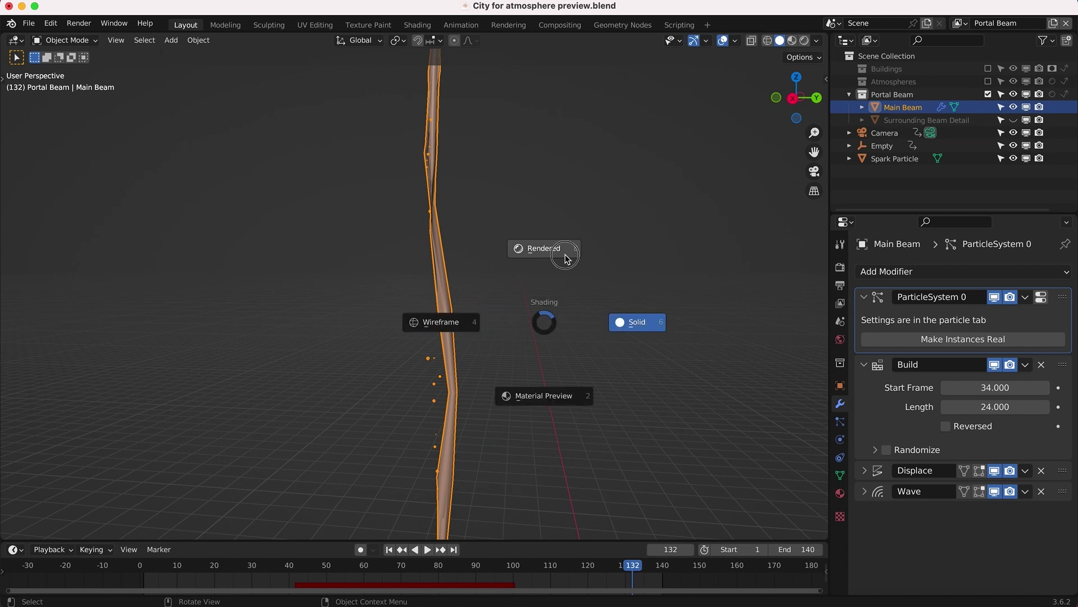
click(562, 335)
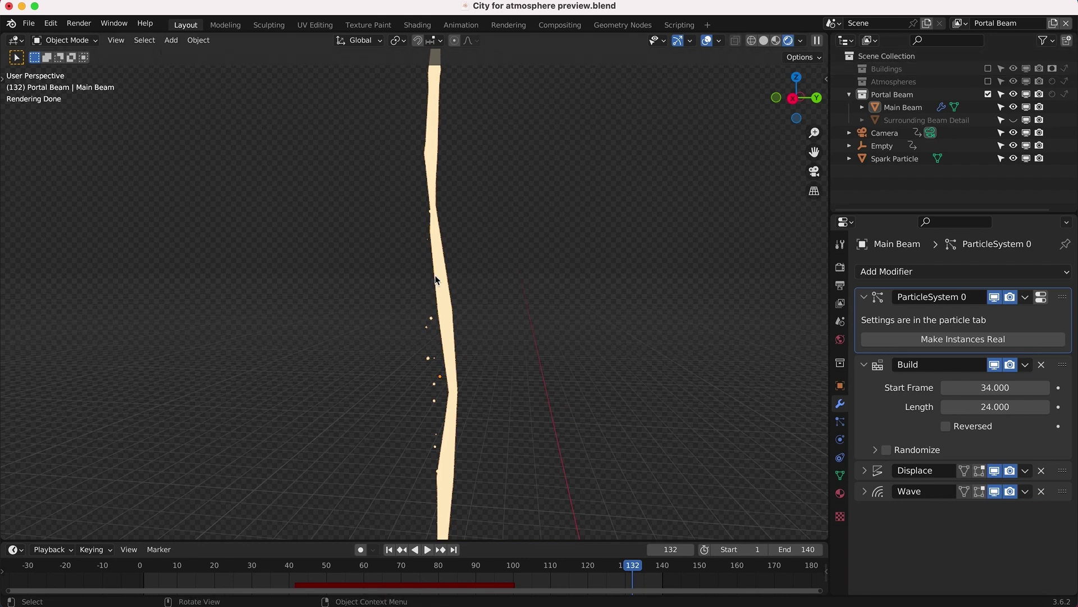
Step: Open the Main Beam's particle settings and review its emission and velocity values
click(840, 421)
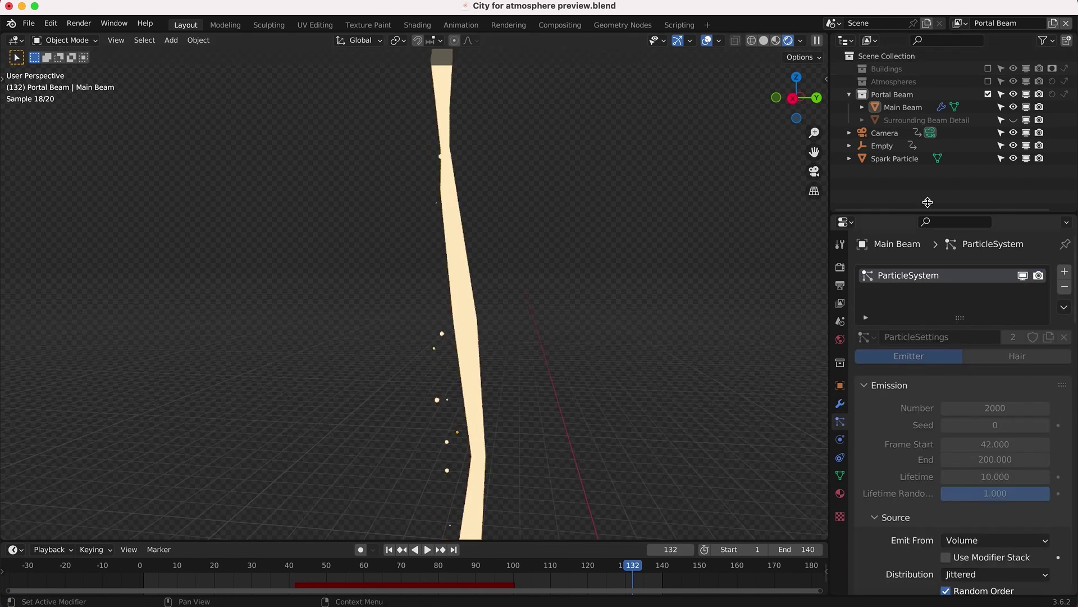
scroll(898, 574, down, 1)
scroll(992, 382, down, 10)
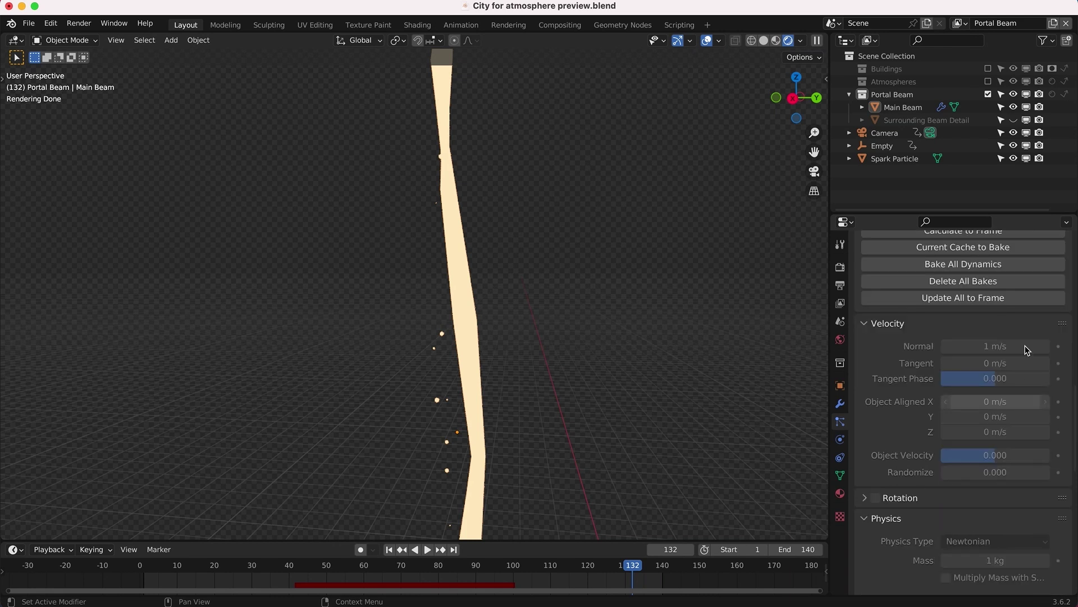
Step: Play the animation to inspect the sparks in Rendered shading, stop at frame 84 and look around the Main Beam
key(space)
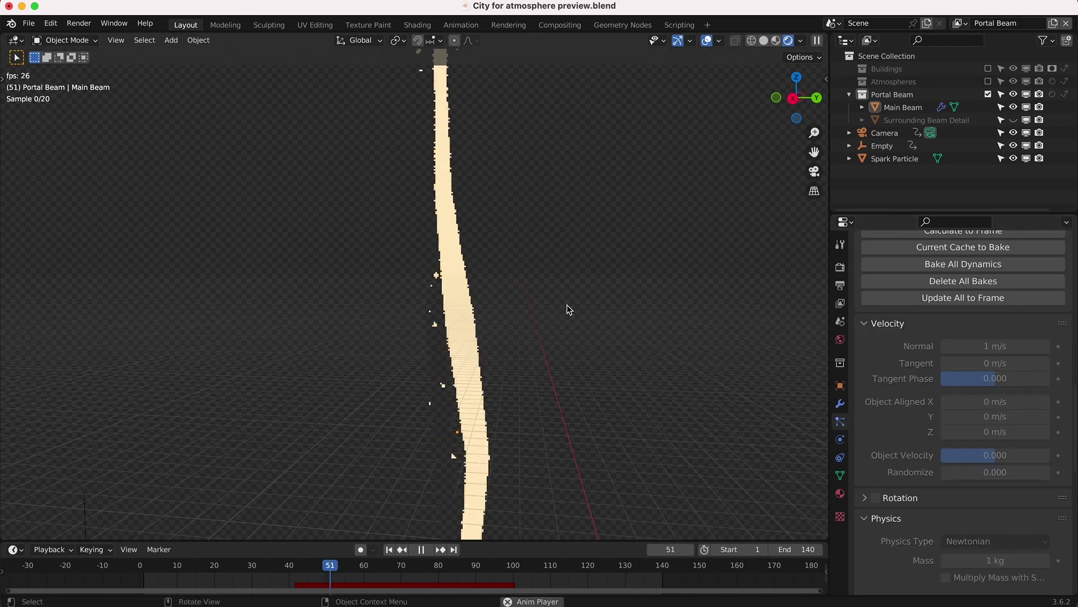
key(space)
middle_drag(567, 305, 502, 272)
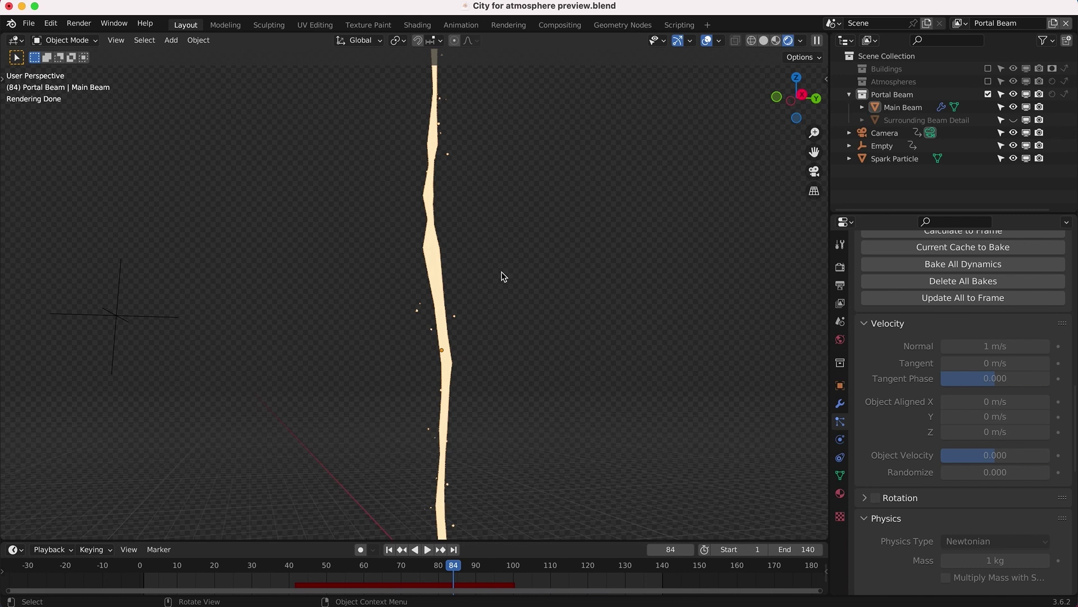
middle_drag(435, 268, 562, 262)
middle_drag(519, 333, 433, 354)
Step: Switch the viewport to Solid shading, then unhide and select the Surrounding Beam Detail
key(z)
click(610, 294)
click(901, 119)
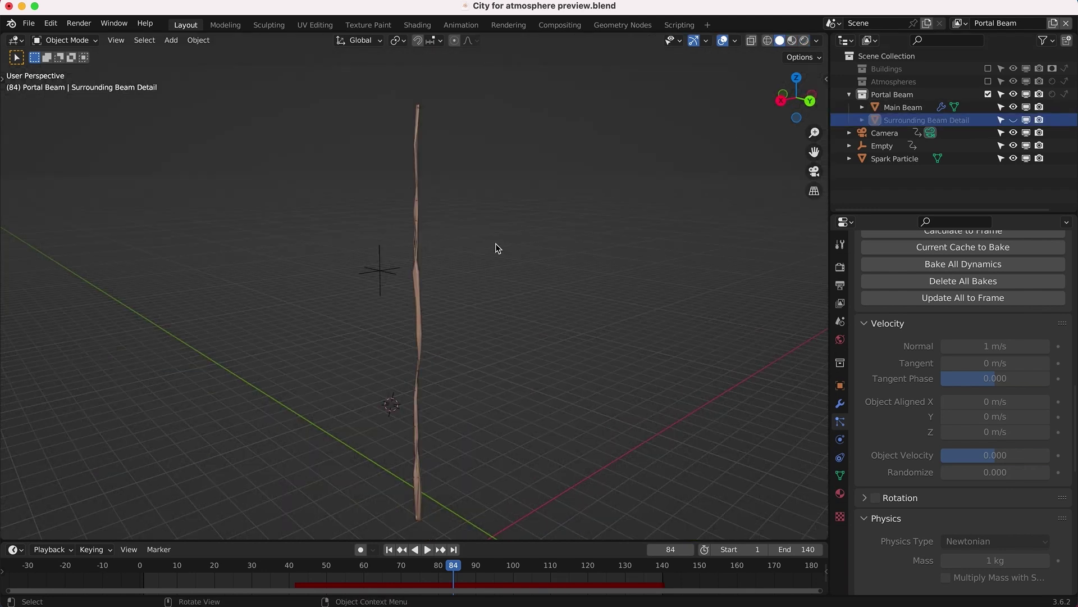
middle_drag(495, 244, 565, 247)
click(1014, 120)
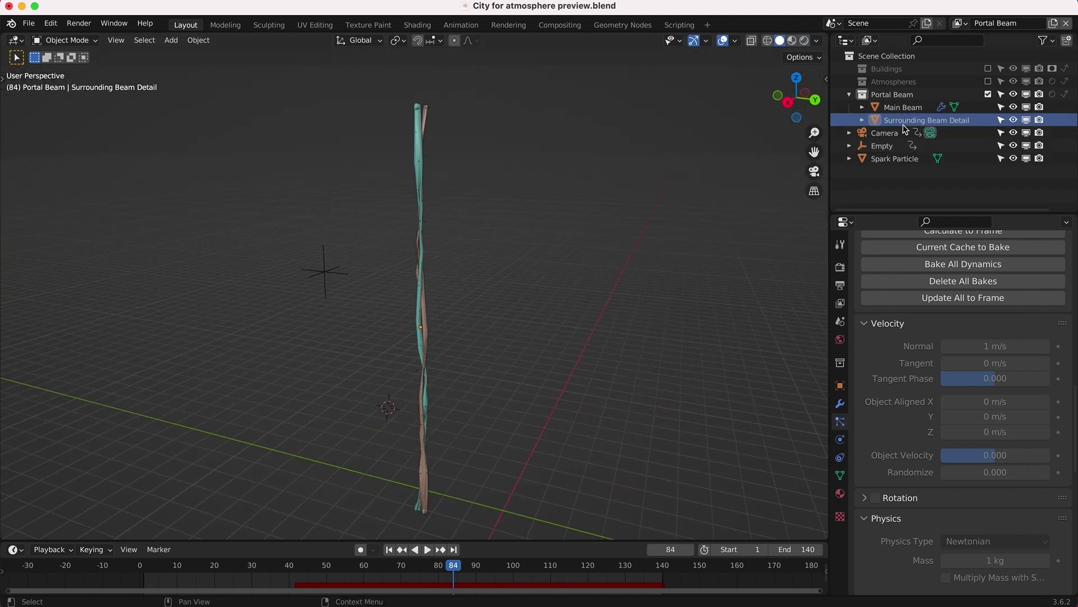
middle_drag(567, 196, 554, 198)
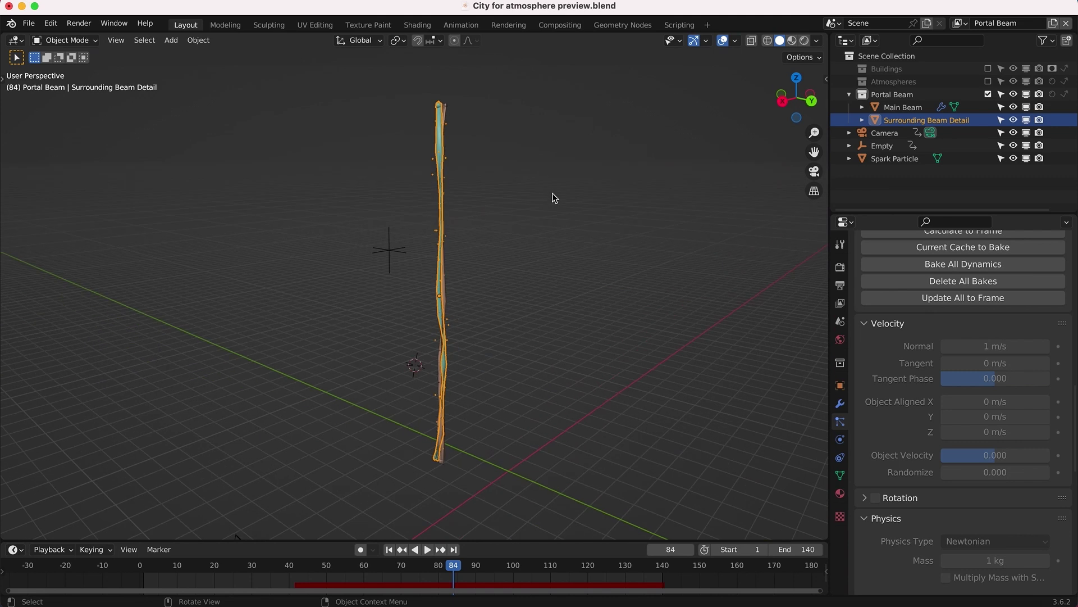
click(449, 115)
click(441, 117)
Step: Scrub the timeline to frame 55, then play the animation of both beams and stop at frame 82
middle_drag(434, 269, 441, 230)
drag(219, 572, 349, 562)
scroll(555, 353, right, 8)
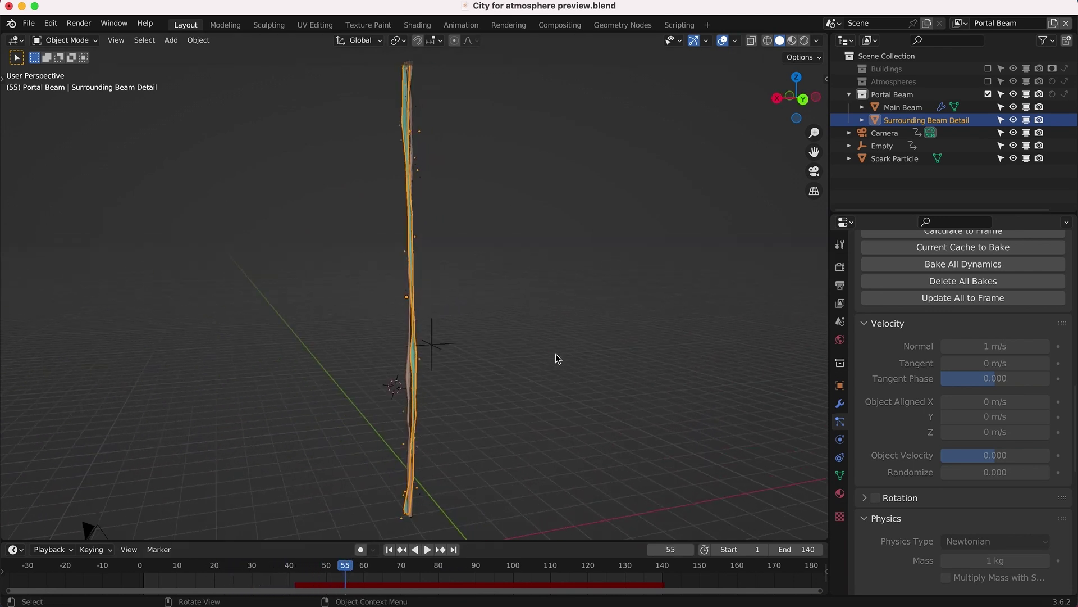
key(space)
key(space)
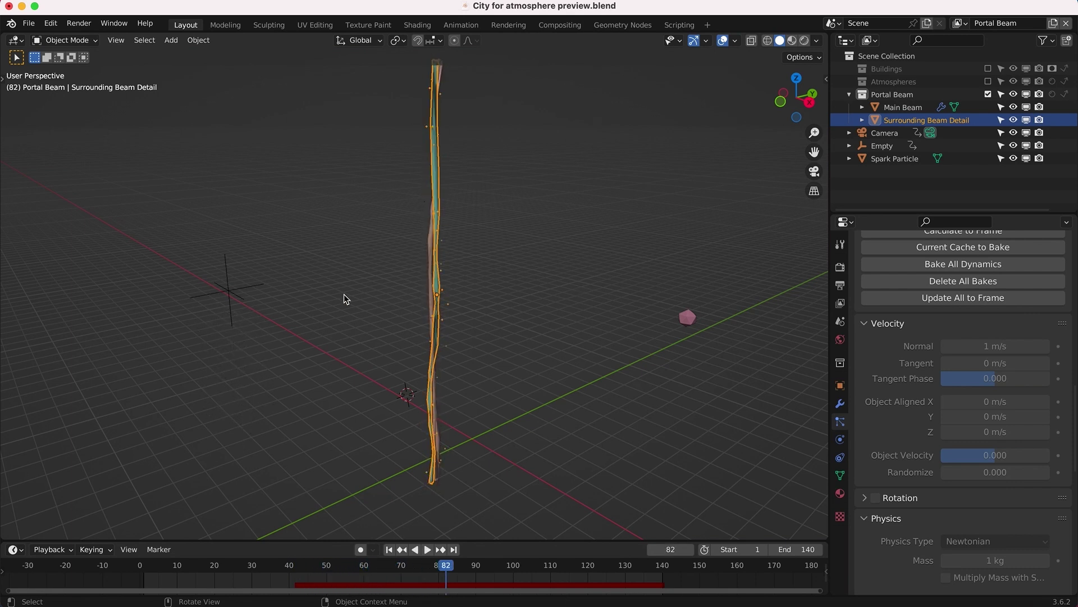
Step: Select the Surrounding Beam Detail and then the Main Beam to compare the two intertwined meshes
click(239, 291)
scroll(583, 298, right, 5)
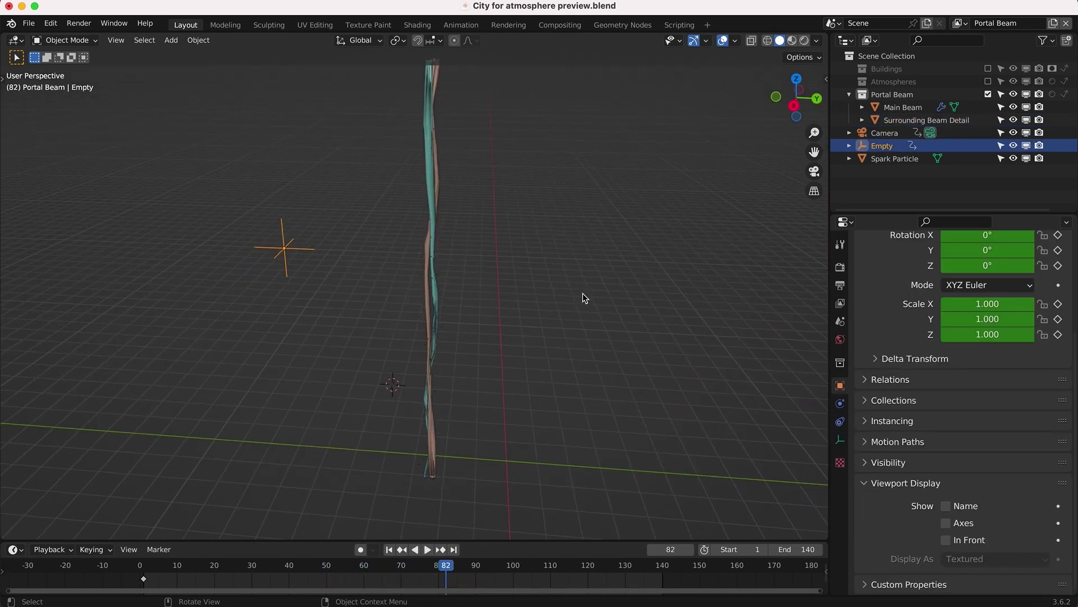
click(439, 186)
scroll(523, 232, right, 5)
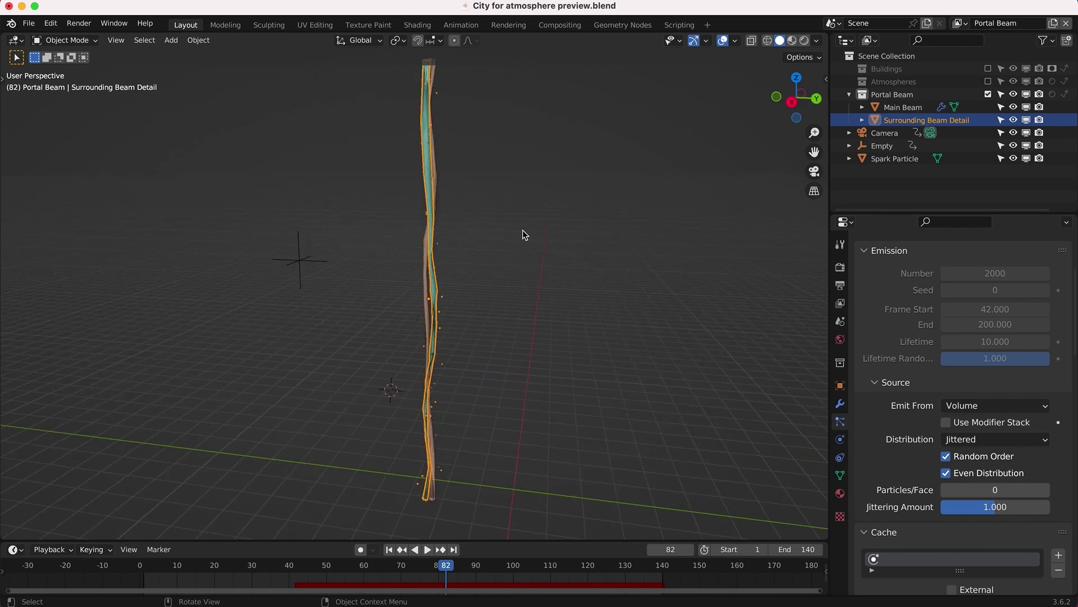
click(439, 191)
scroll(462, 213, right, 5)
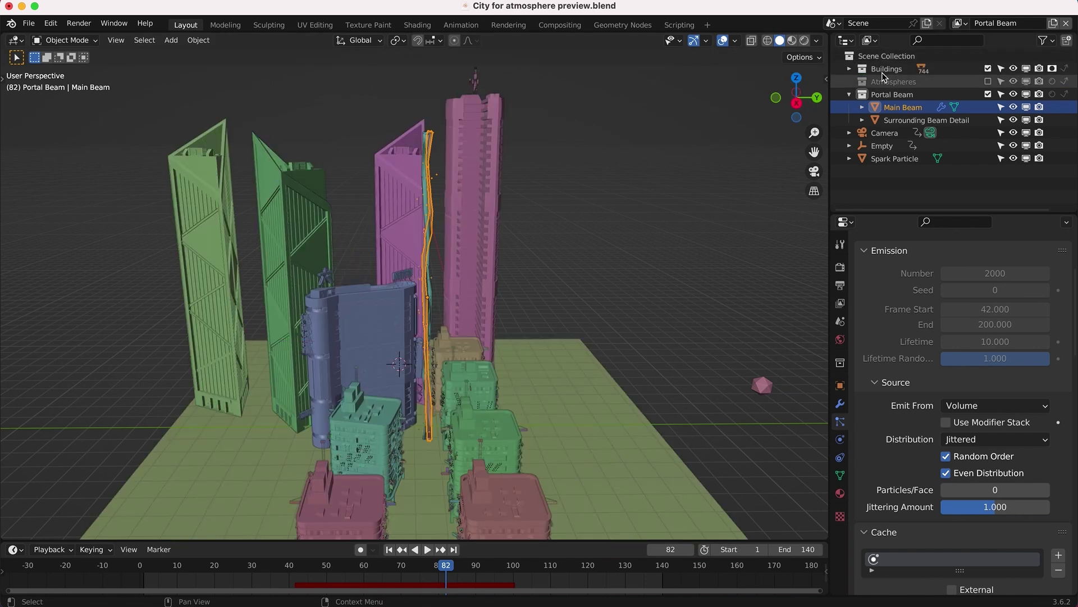
Step: Include the Buildings collection in the Portal Beam view layer and inspect its holdout in Rendered shading from several angles
click(963, 68)
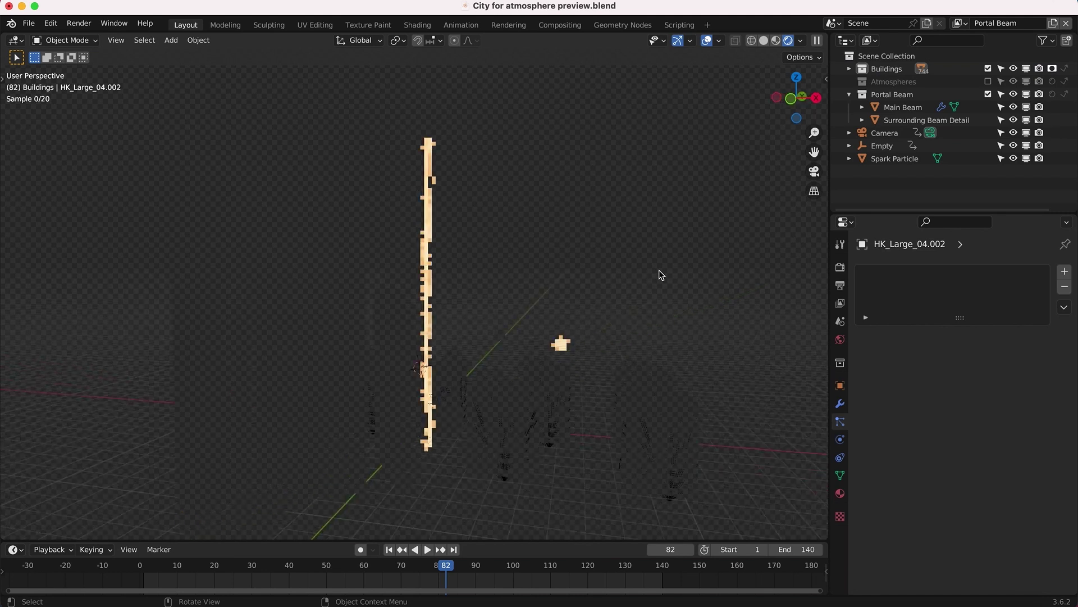
scroll(570, 287, right, 5)
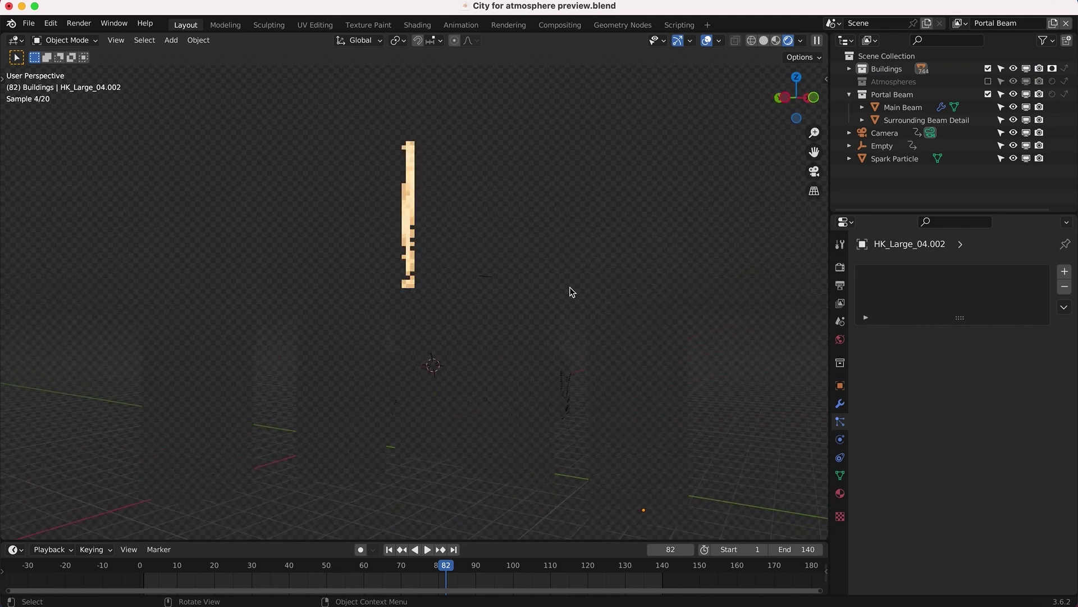
scroll(572, 290, right, 5)
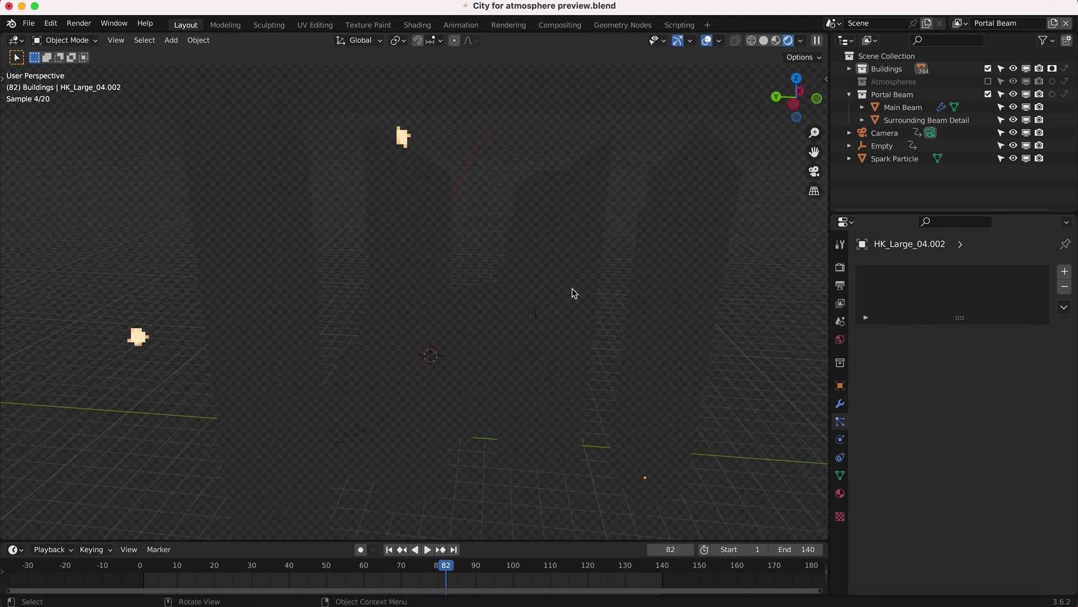
scroll(572, 292, right, 5)
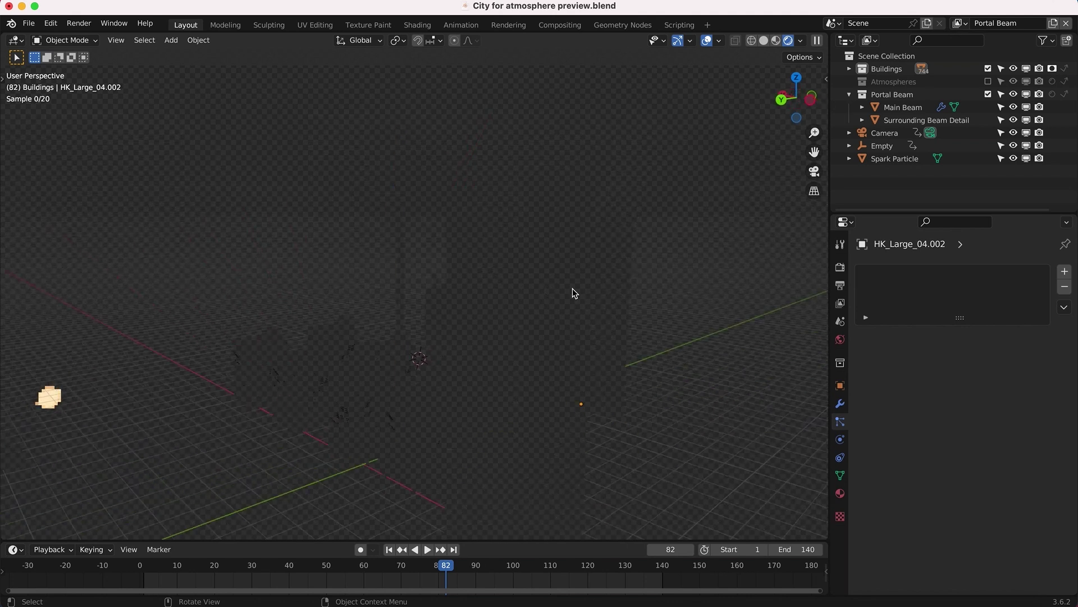
Step: Return the viewport to Solid shading and examine how the buildings stand around the portal beam
key(z)
click(542, 279)
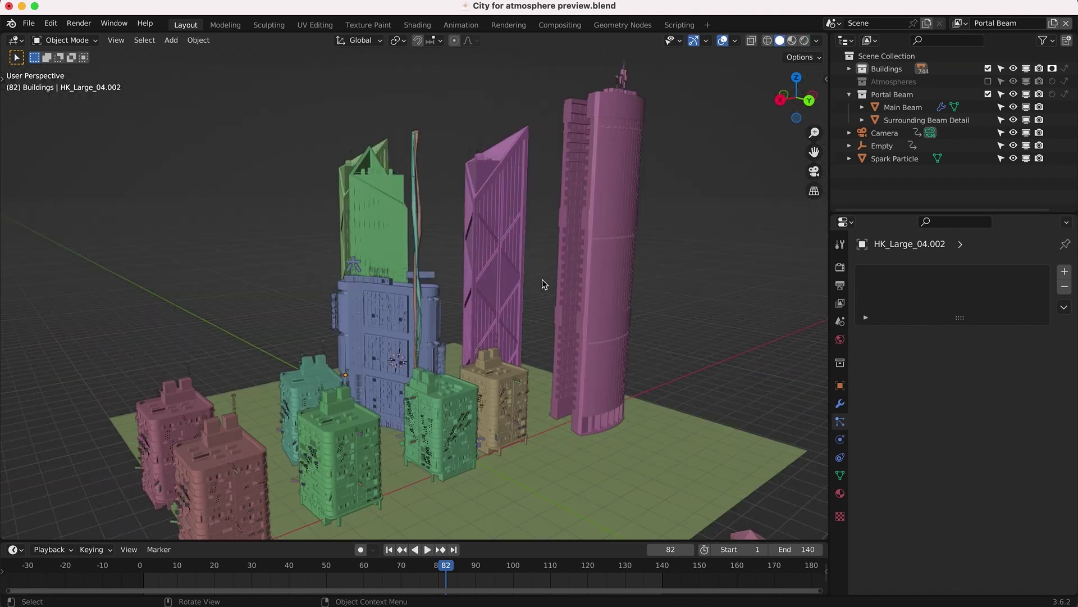
scroll(318, 322, left, 5)
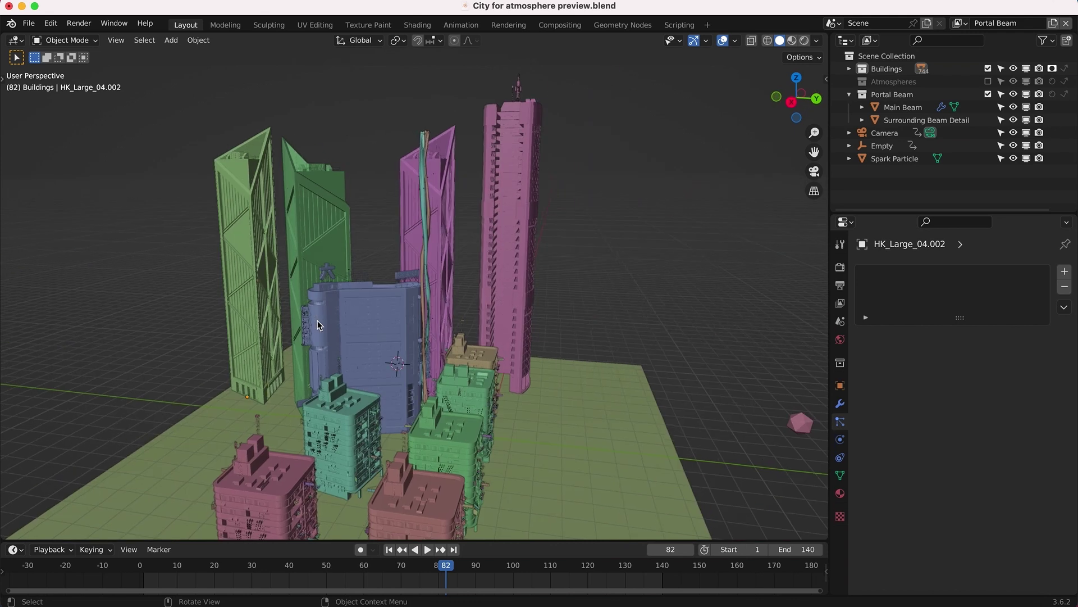
ctrl+scroll(318, 323, down, 4)
ctrl+scroll(318, 322, up, 3)
ctrl+scroll(318, 323, up, 3)
shift+scroll(318, 323, left, 3)
ctrl+scroll(318, 322, down, 2)
scroll(314, 324, right, 4)
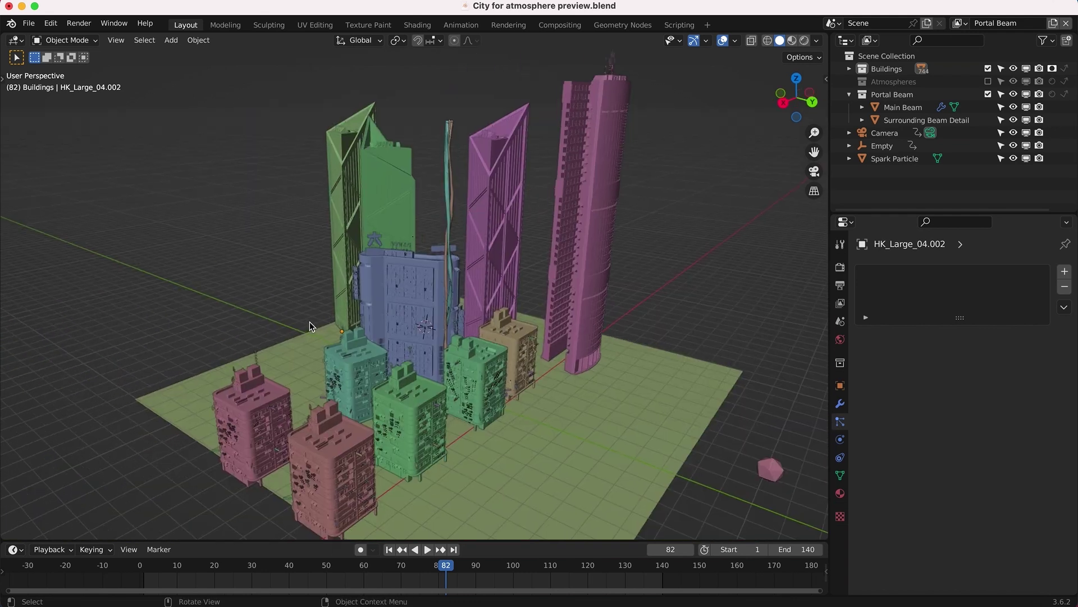
Step: Switch to the Compositing workspace and bring the entire compositing node tree into view
click(957, 24)
click(960, 26)
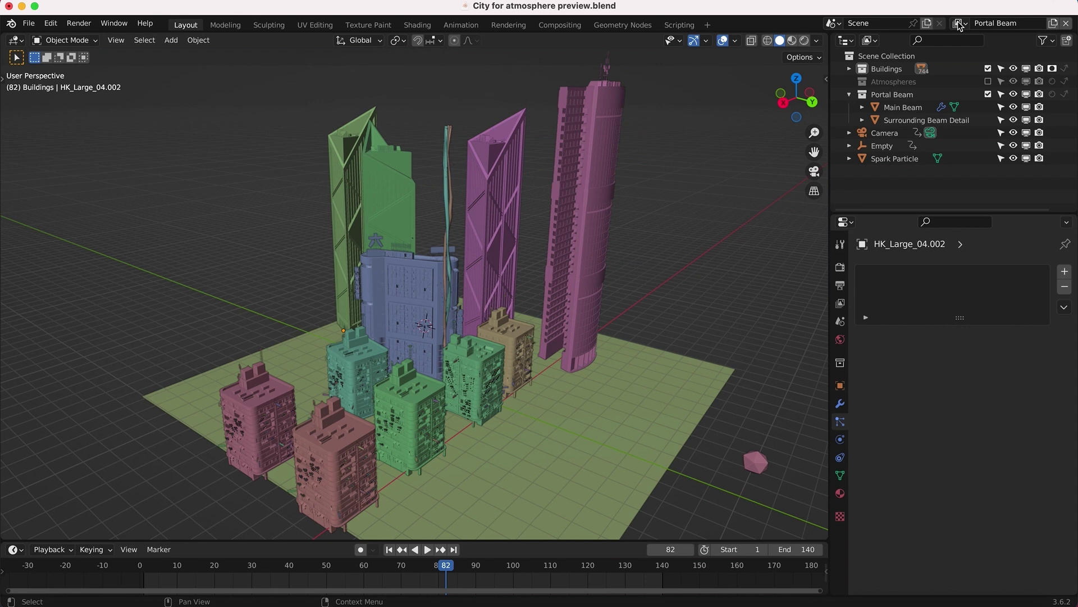
click(560, 24)
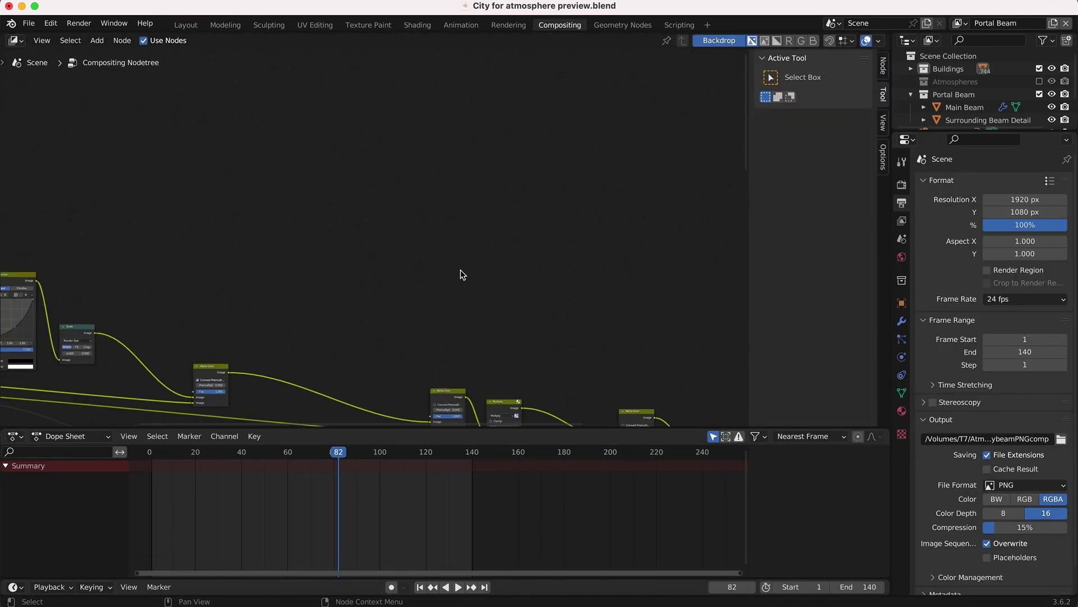
scroll(461, 274, down, 4)
key(n)
key(Home)
ctrl+scroll(403, 239, up, 1)
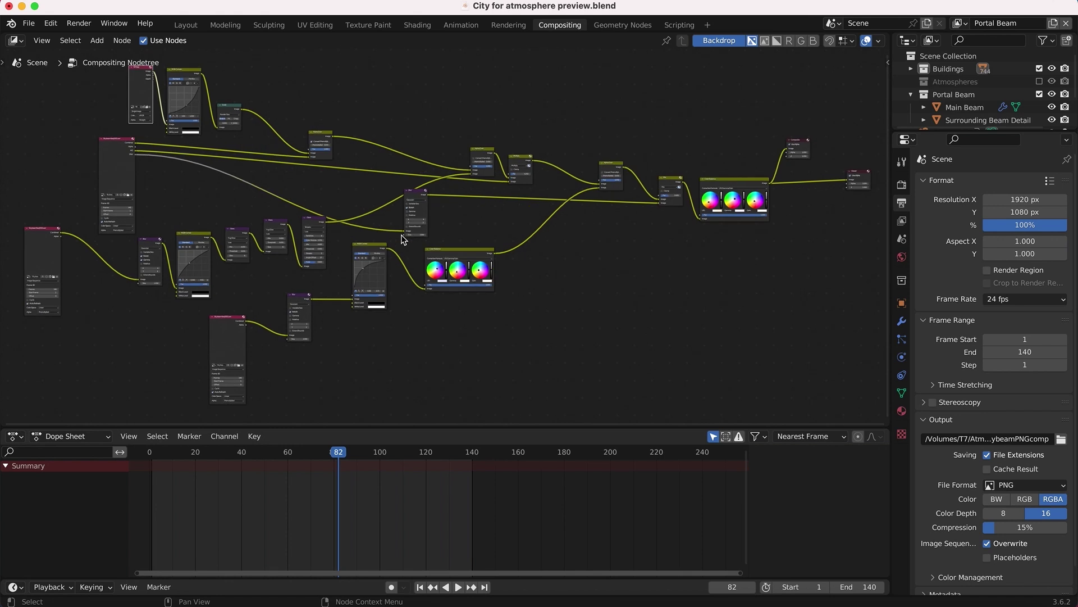
scroll(402, 239, up, 1)
middle_drag(402, 240, 412, 237)
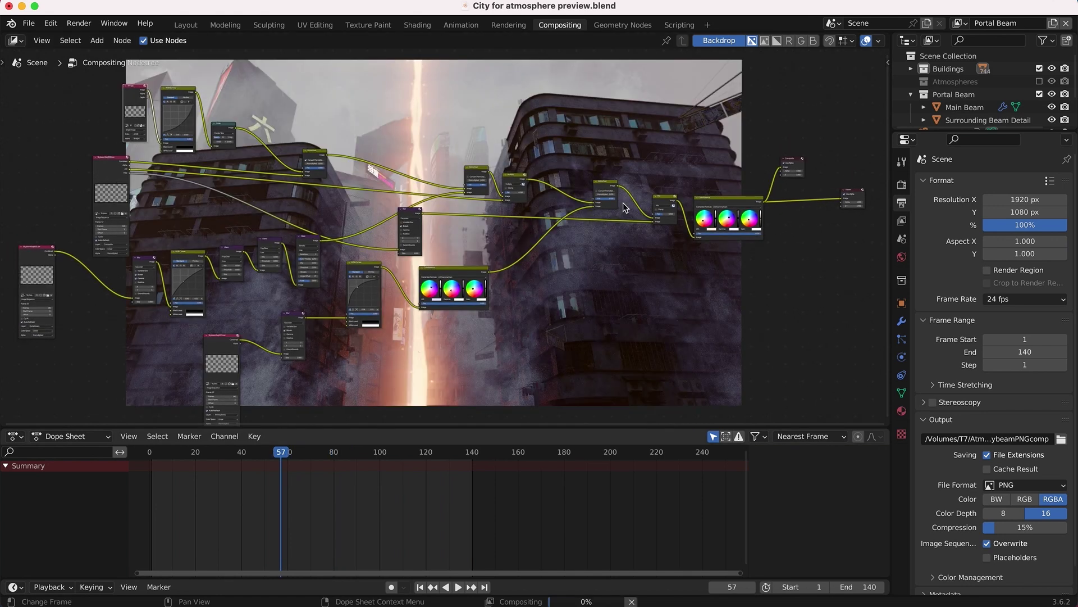
Step: Step the composite back frame by frame to frame 49
key(Left)
key(Left)
key(Left)
key(Left)
key(Left)
key(Left)
key(Left)
key(Left)
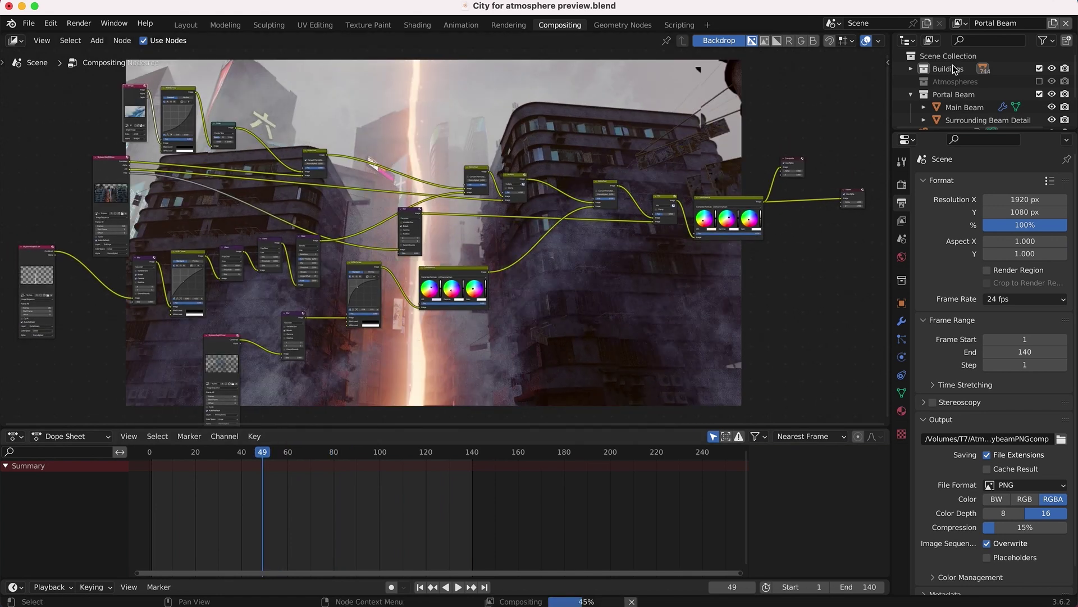
Step: Examine how the SKY.jpg image passes through the RGB Curves and Scale nodes into the Alpha Over node
scroll(543, 109, up, 6)
scroll(544, 109, down, 4)
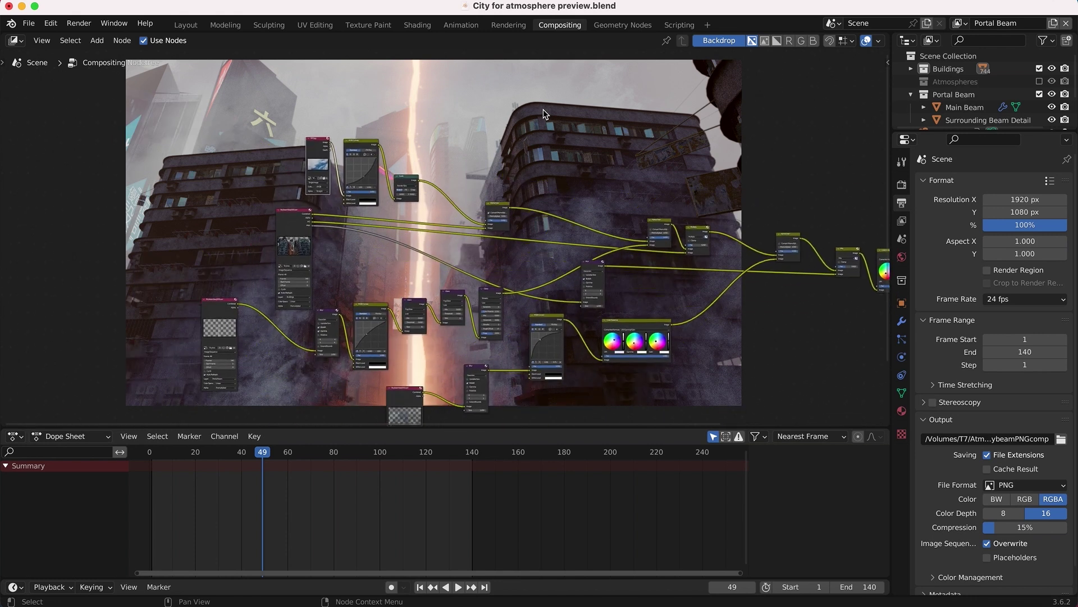
scroll(296, 175, up, 3)
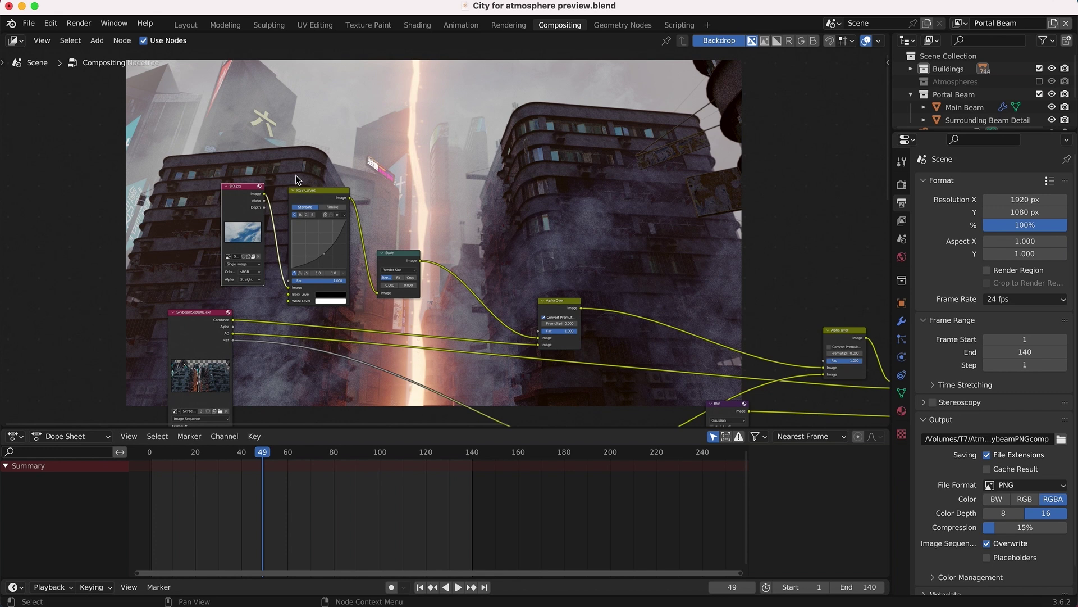
scroll(367, 196, up, 2)
scroll(540, 133, up, 1)
scroll(541, 133, right, 1)
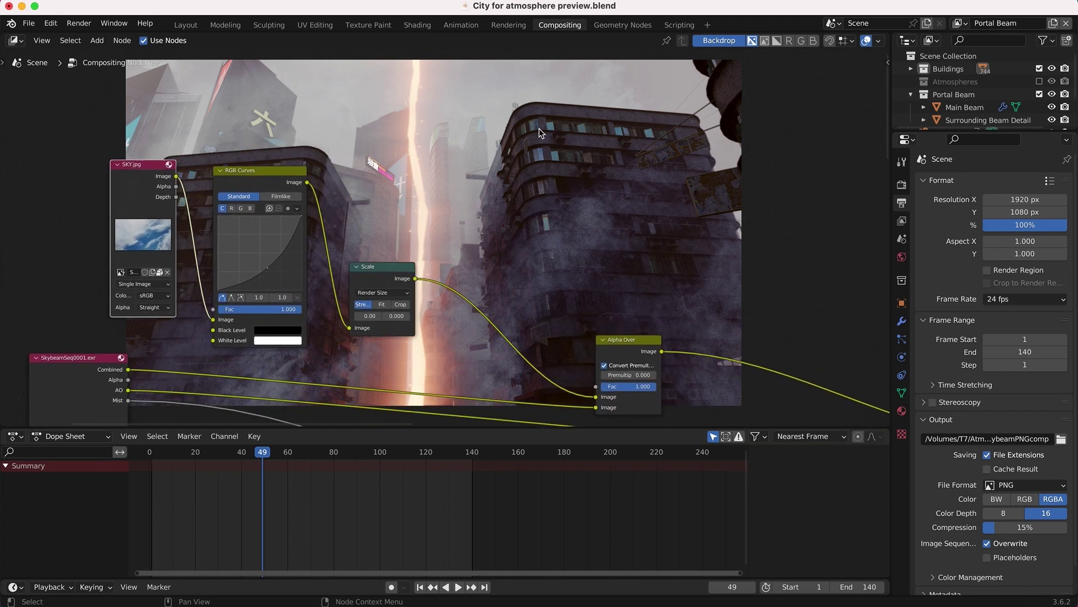
scroll(540, 133, down, 1)
scroll(541, 133, left, 1)
scroll(512, 160, up, 3)
scroll(512, 159, right, 2)
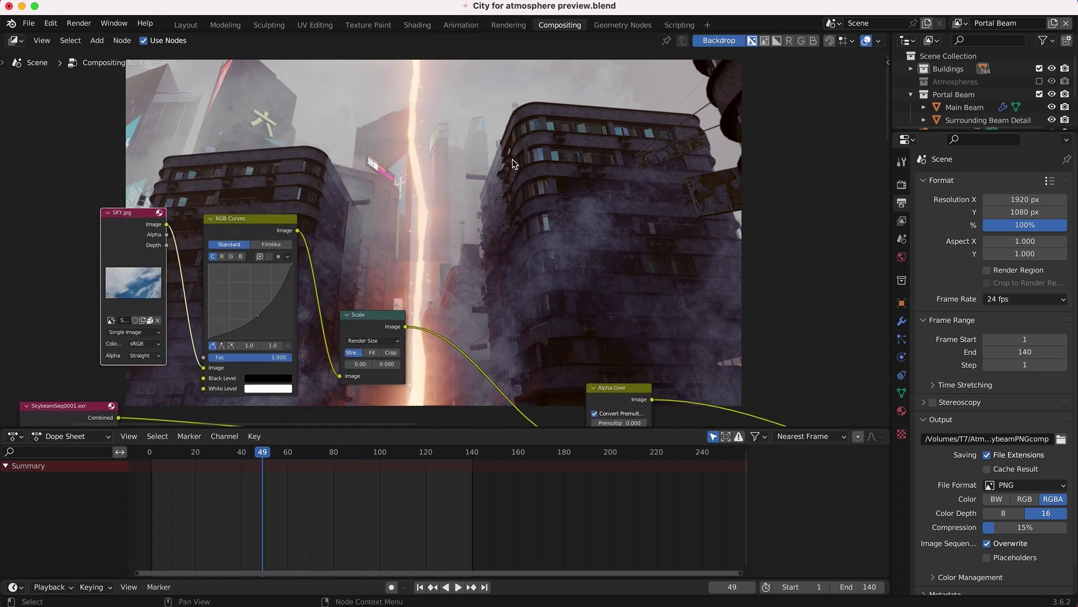
scroll(512, 160, down, 2)
scroll(512, 160, left, 1)
scroll(460, 135, up, 1)
scroll(461, 136, up, 1)
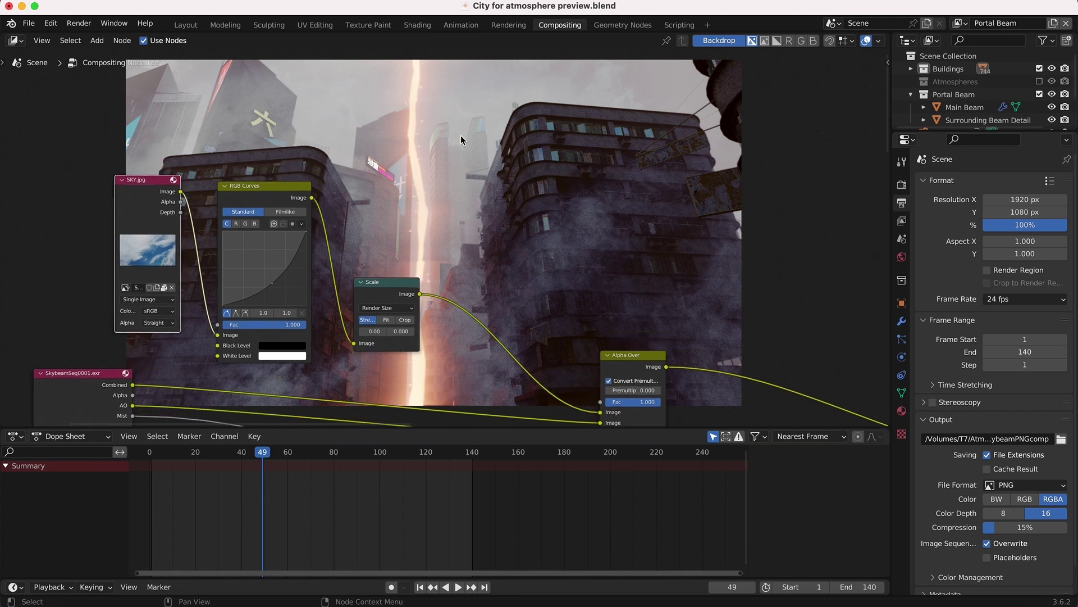
Step: Add a Viewer node fed by the Scale node's Image output and move it clear of the sky nodes
key(shift+a)
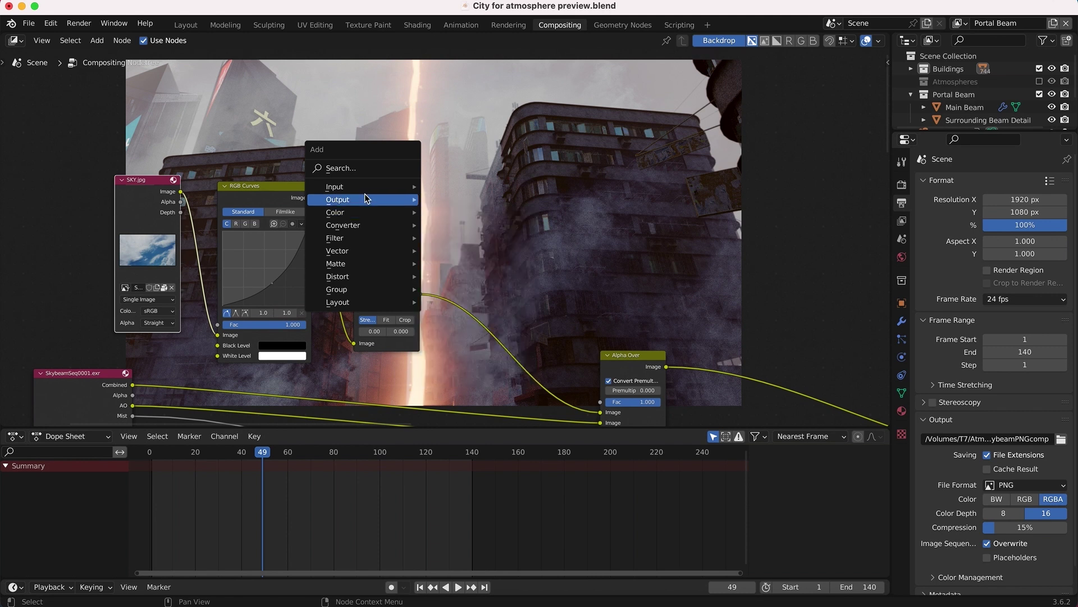
click(449, 251)
click(427, 185)
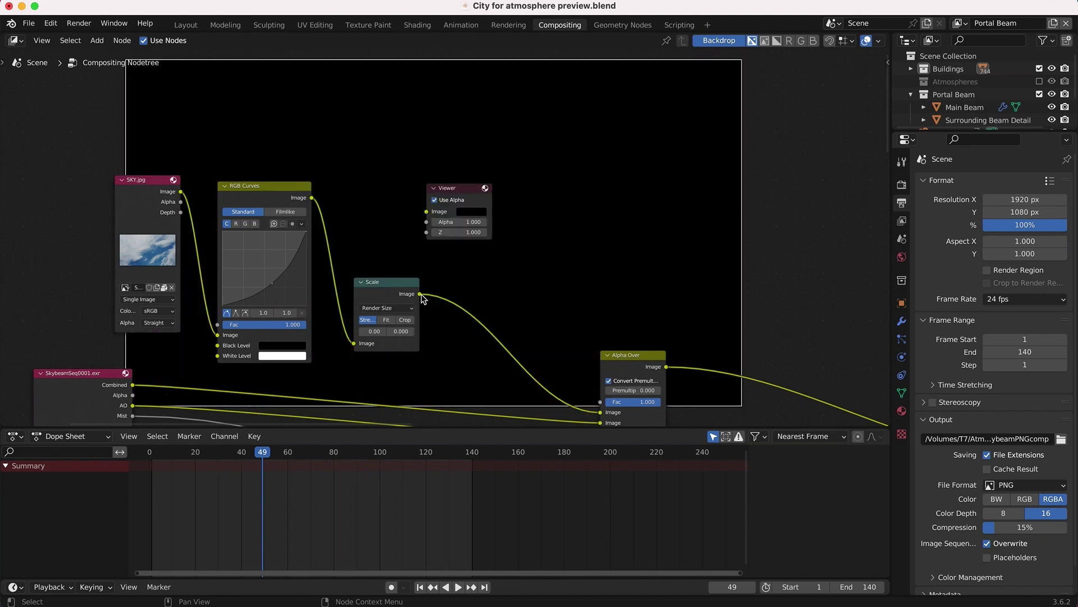
drag(419, 293, 542, 198)
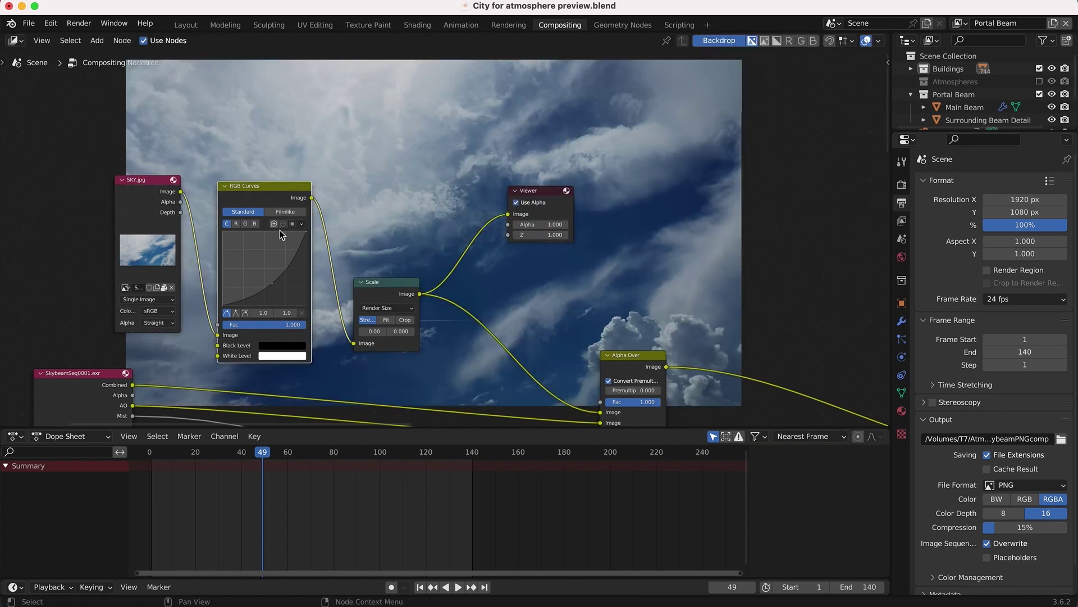
scroll(397, 237, down, 4)
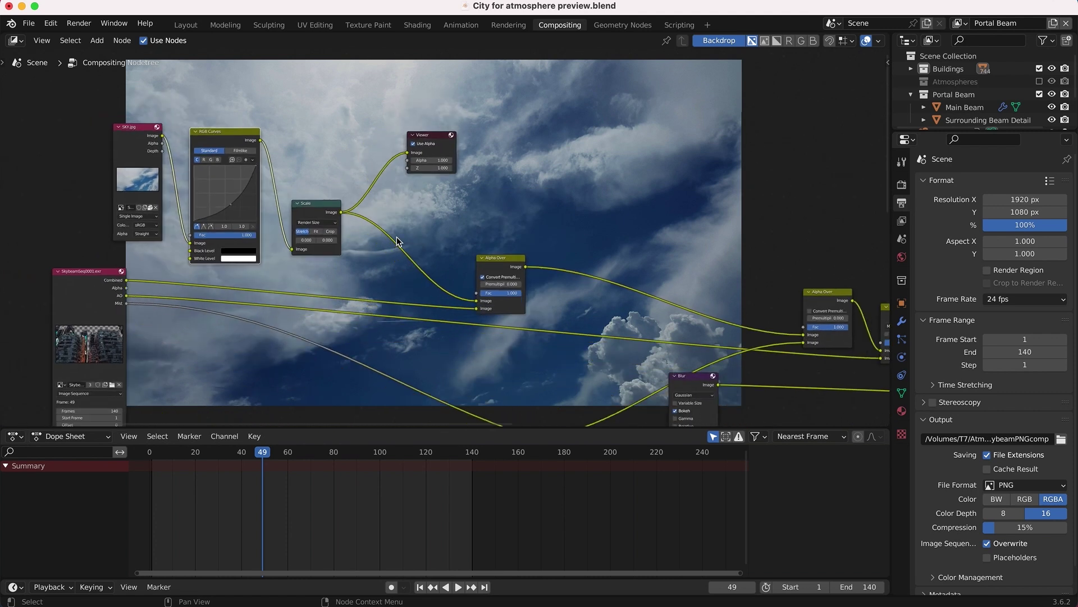
scroll(396, 237, down, 1)
drag(424, 142, 553, 166)
scroll(457, 258, down, 3)
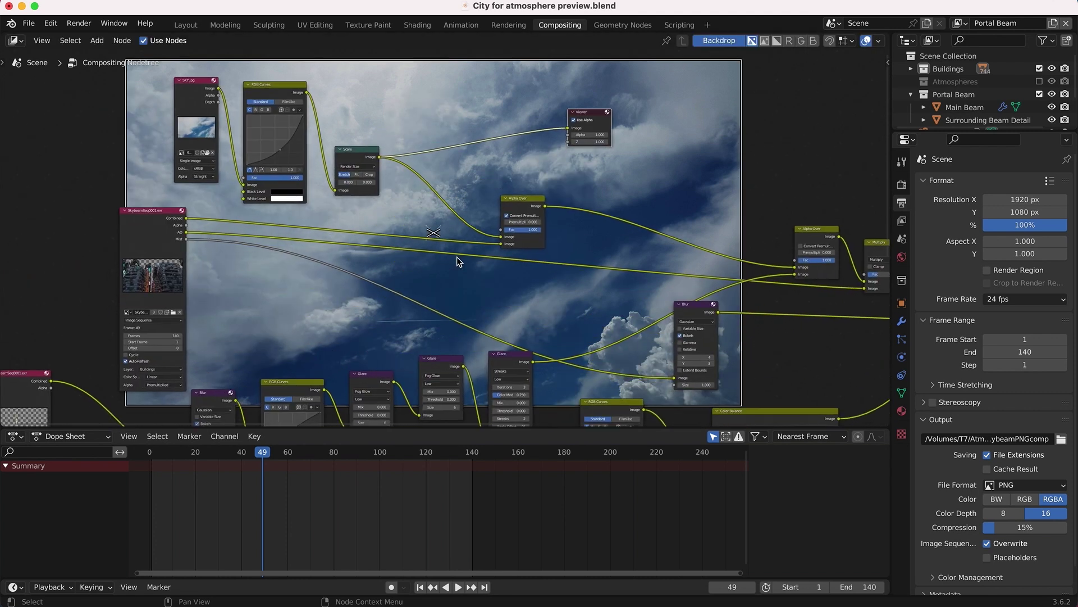
Step: Select the SkybeamSeq0001.exr node using the Buildings layer and inspect its image sequence settings and output passes
click(127, 278)
scroll(126, 278, up, 7)
scroll(126, 279, left, 5)
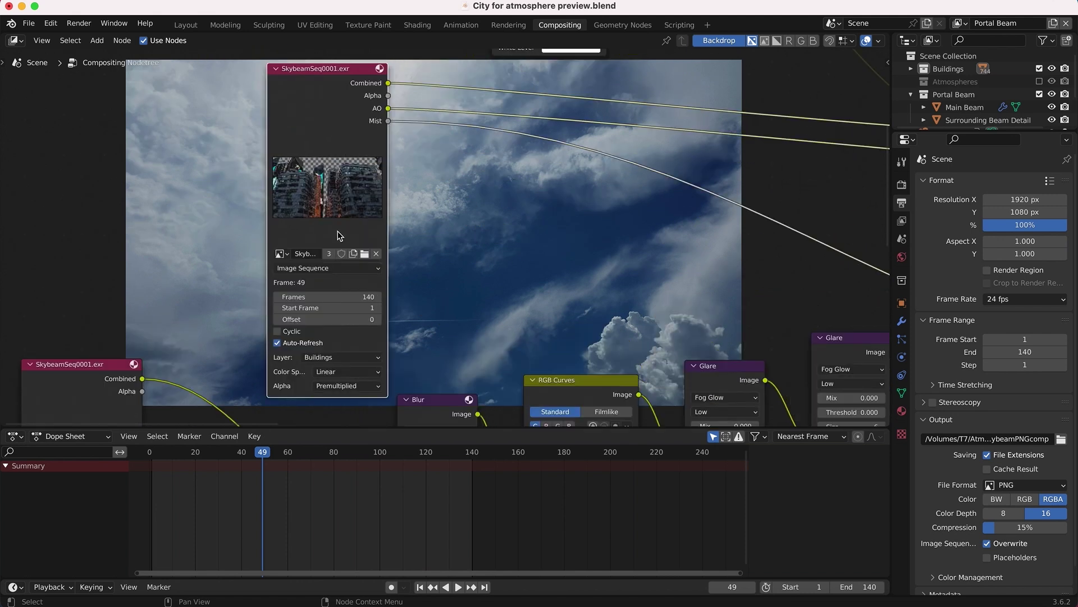
Step: Preview the buildings-over-sky composite by feeding the Viewer from the first Alpha Over node, and enlarge the node editor
scroll(433, 124, down, 5)
drag(404, 191, 480, 142)
scroll(480, 143, up, 5)
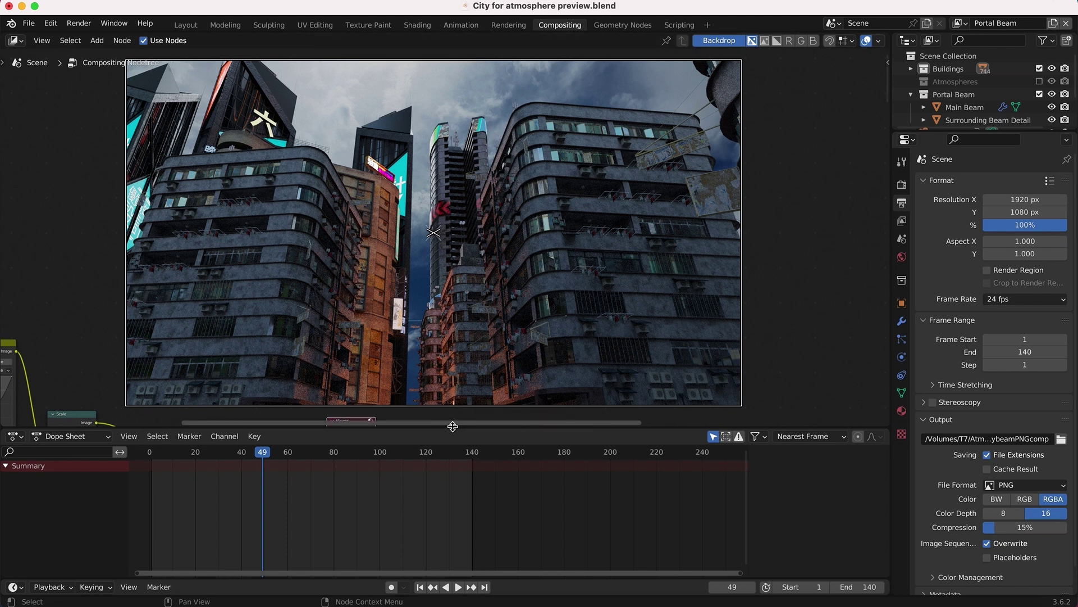
scroll(425, 214, up, 5)
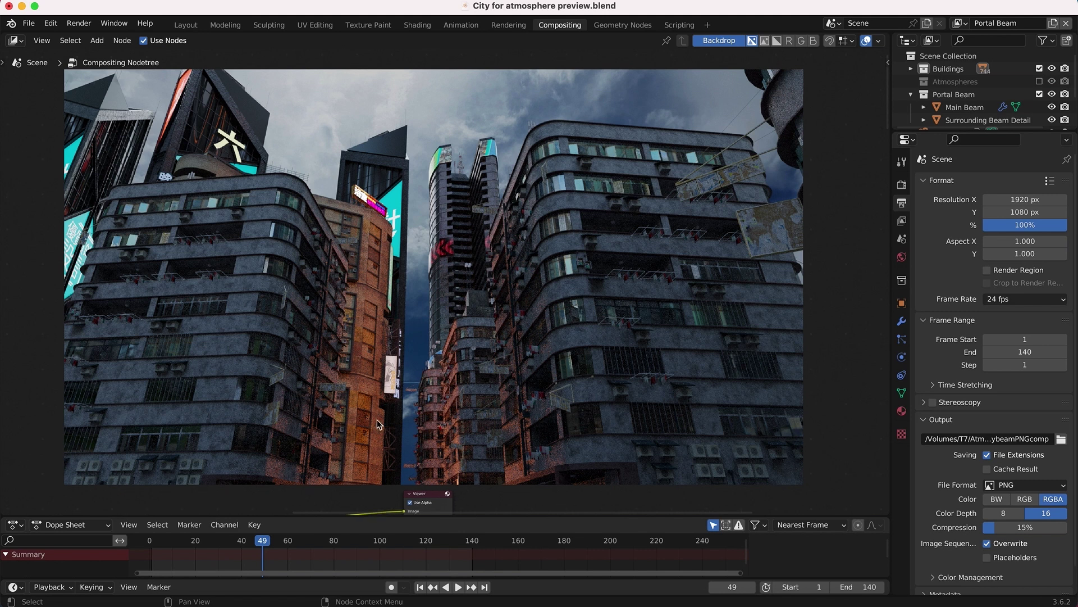
Step: Place the Viewer beside the second Alpha Over node and feed it from that node's Image output
scroll(377, 419, down, 10)
middle_drag(378, 410, 985, 216)
click(147, 234)
scroll(327, 249, down, 1)
scroll(327, 249, down, 2)
middle_drag(393, 249, 28, 359)
drag(545, 217, 636, 131)
scroll(523, 214, up, 2)
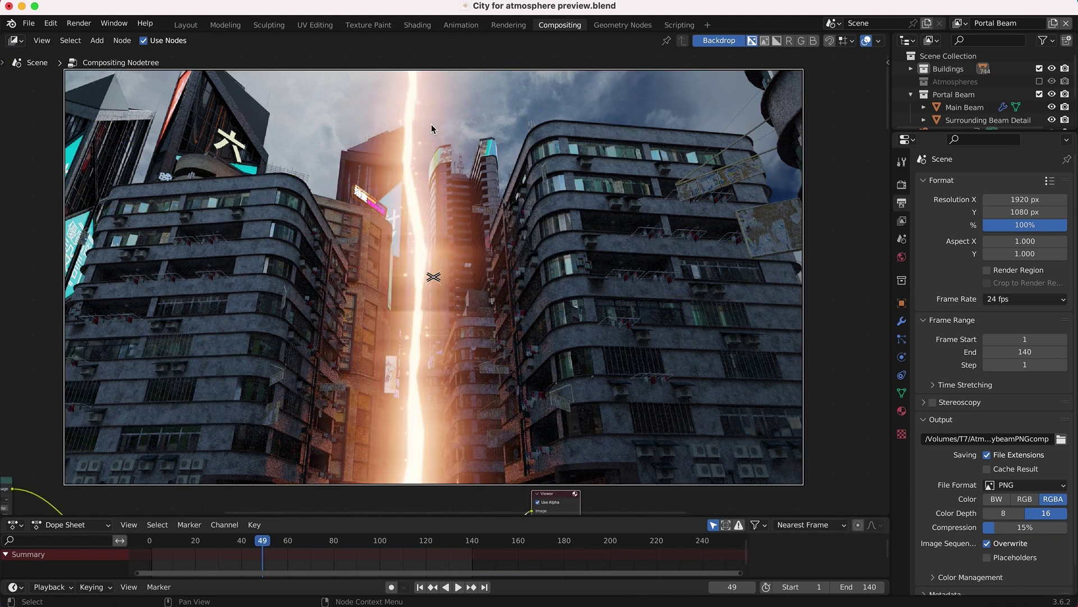
Step: Move the SkybeamSeq0001.exr node using the Portal Beam layer closer to its Blur node, and reposition that Blur node
scroll(430, 123, down, 10)
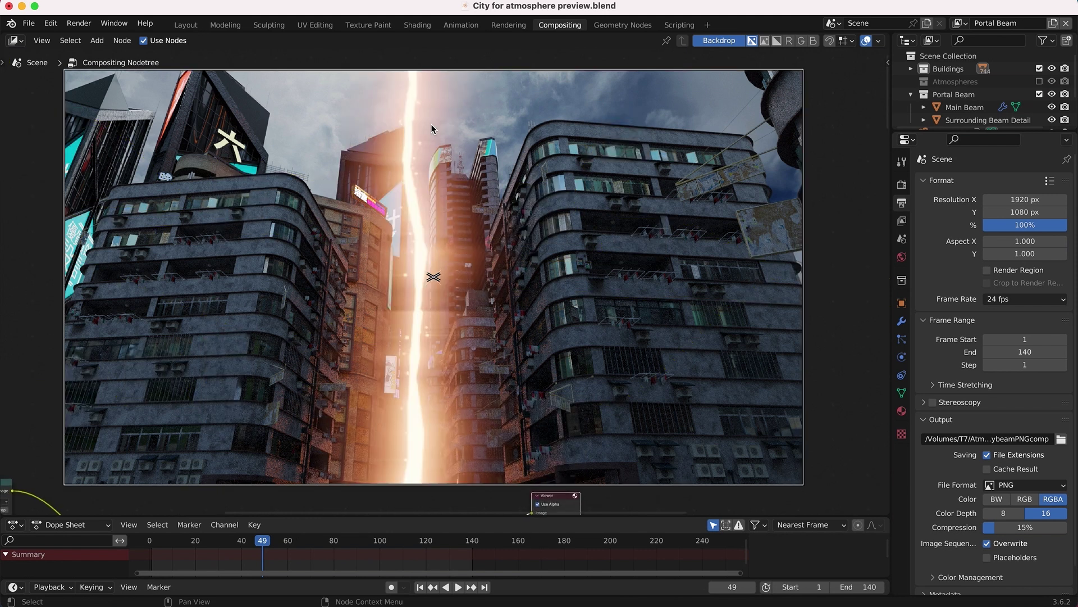
scroll(642, 237, down, 1)
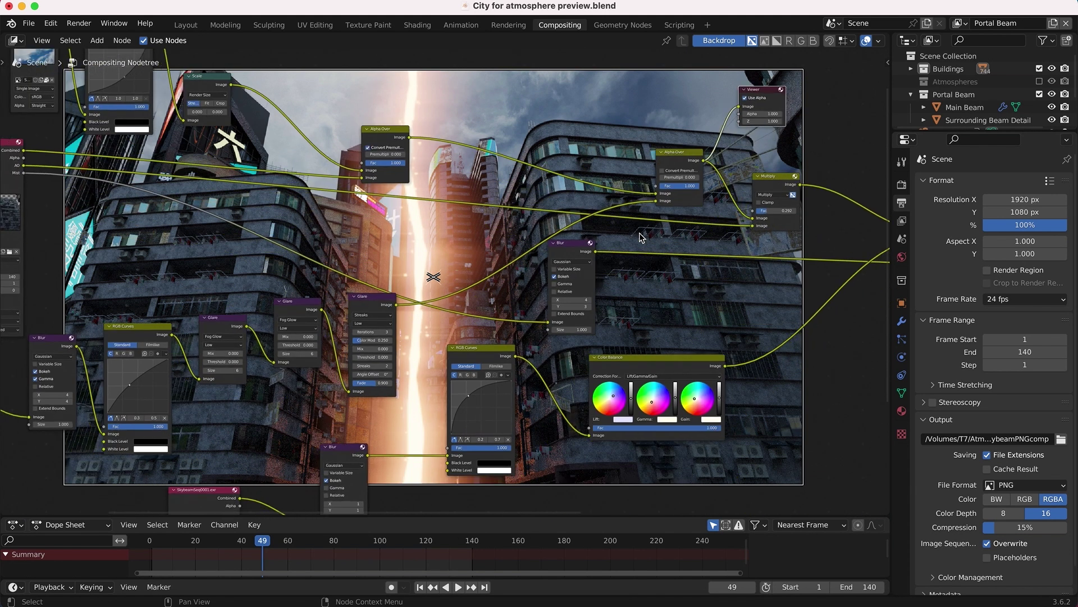
scroll(461, 256, left, 6)
scroll(321, 287, up, 1)
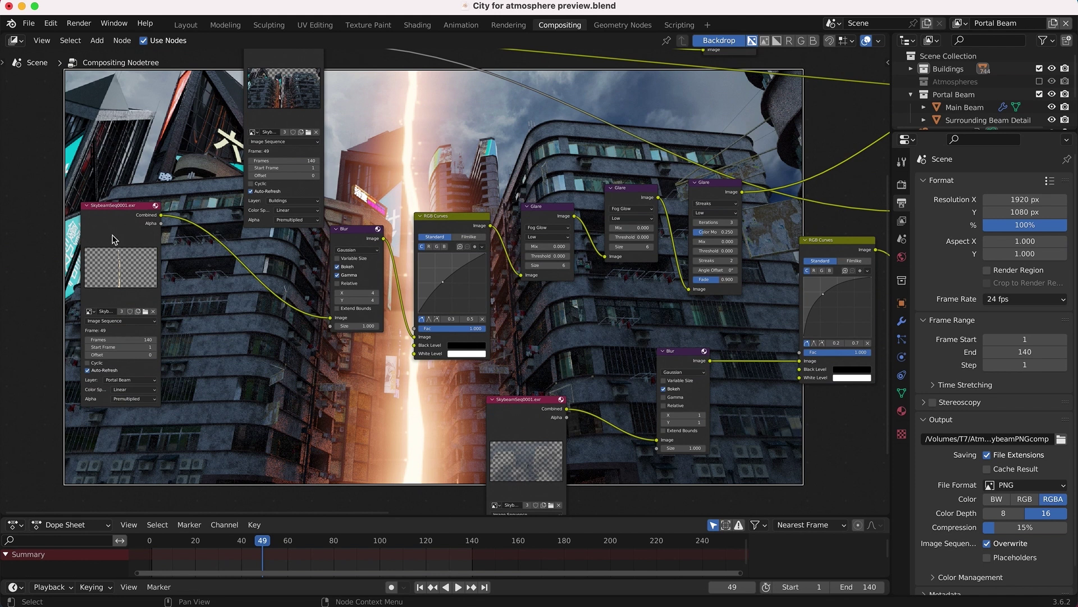
drag(148, 229, 243, 277)
scroll(253, 325, up, 1)
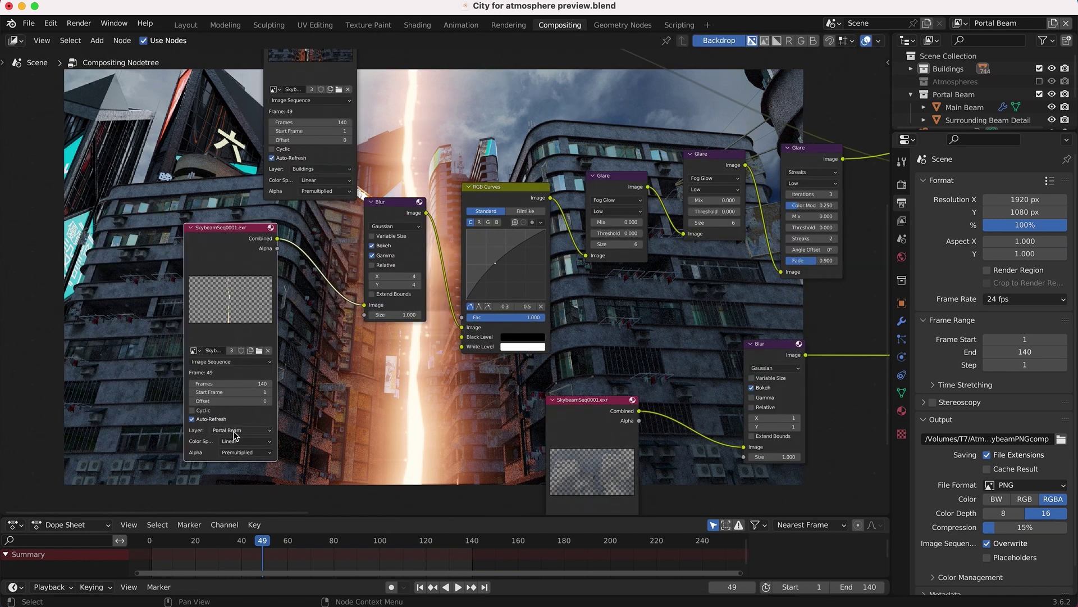
click(239, 250)
scroll(239, 249, right, 3)
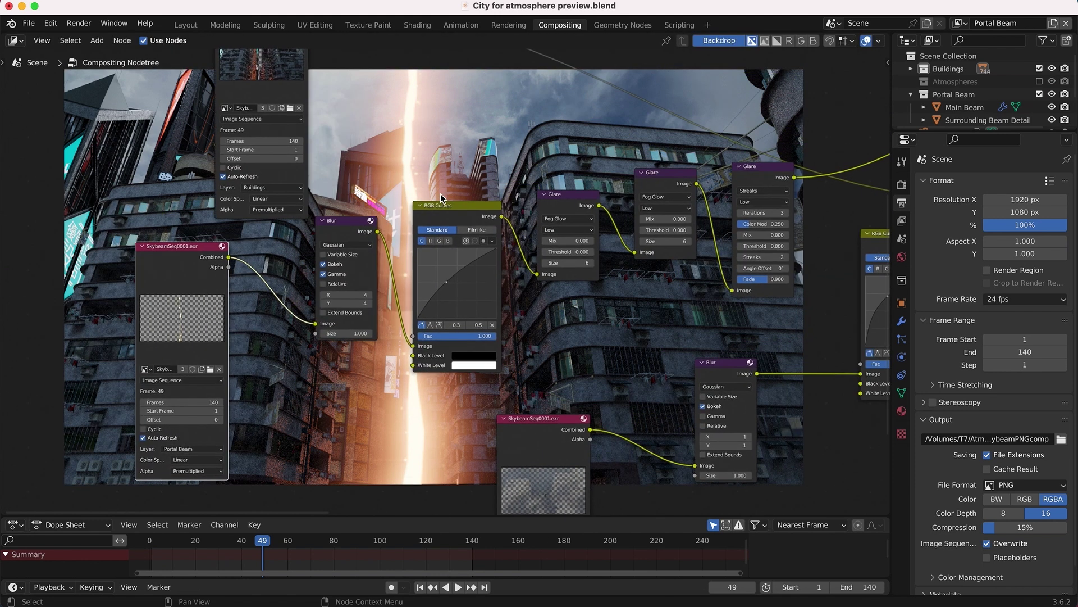
drag(349, 226, 292, 265)
Step: Link the Portal Beam sequence's Combined output directly to the second Alpha Over node's lower Image input
scroll(292, 265, down, 3)
scroll(292, 268, right, 5)
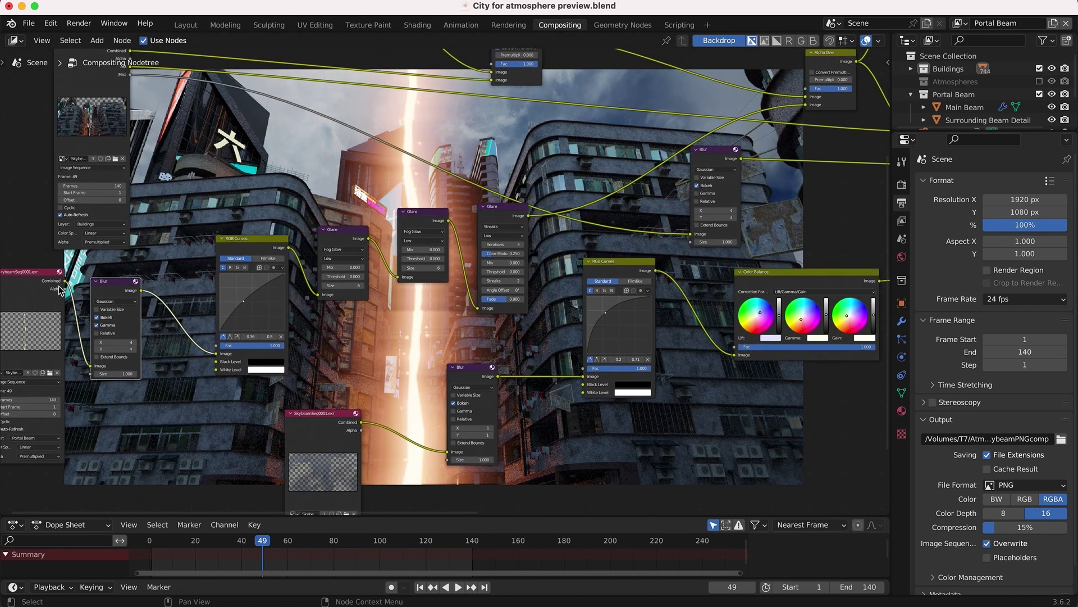
drag(64, 281, 805, 105)
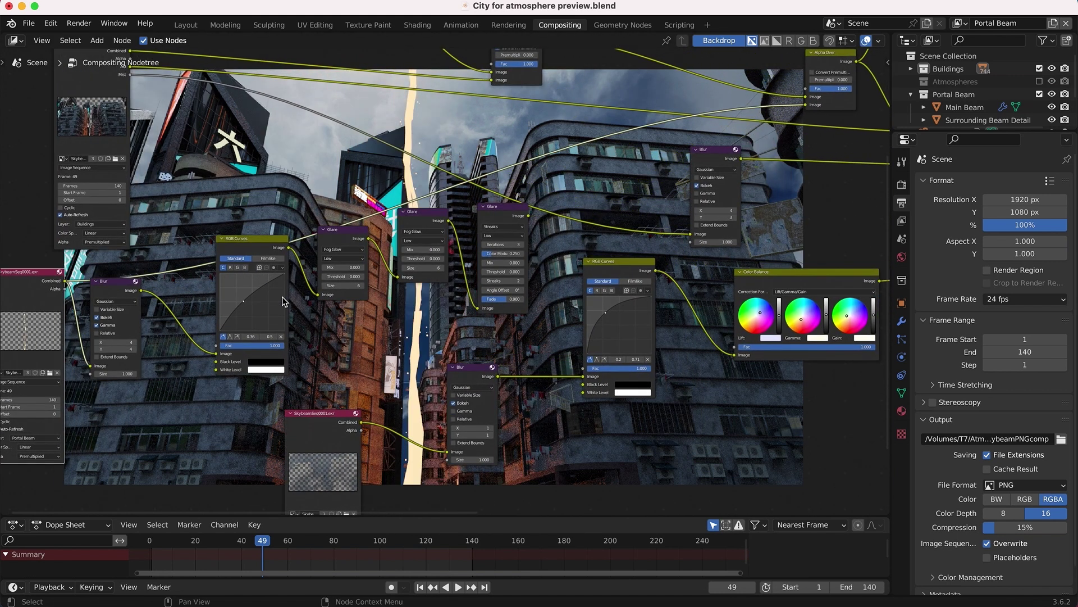
Step: Feed the second Alpha Over node's lower Image input from the Portal Beam's Blur node
scroll(139, 290, left, 6)
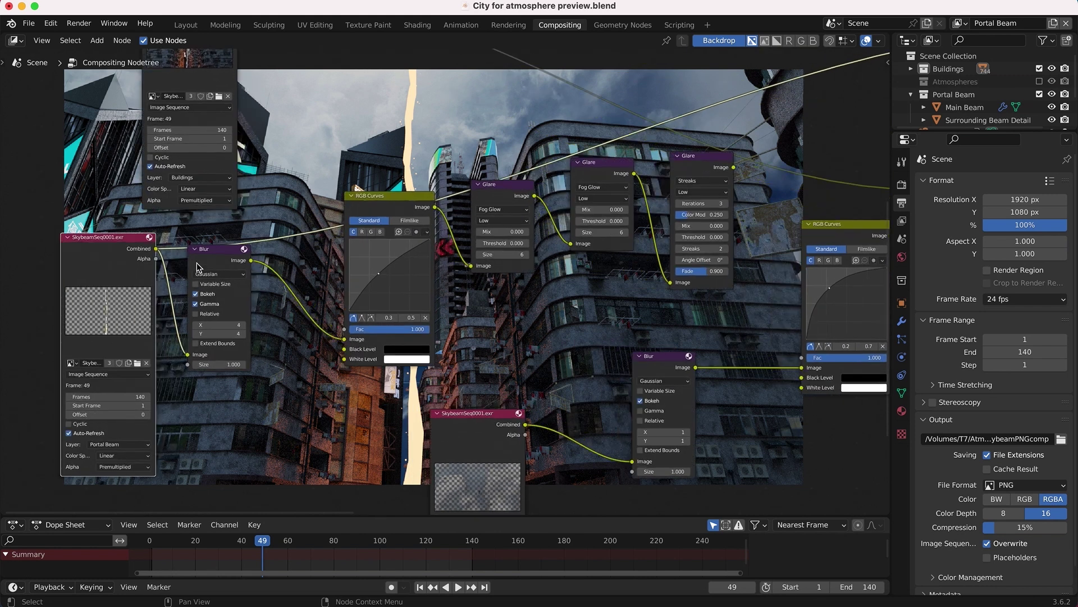
scroll(218, 271, right, 4)
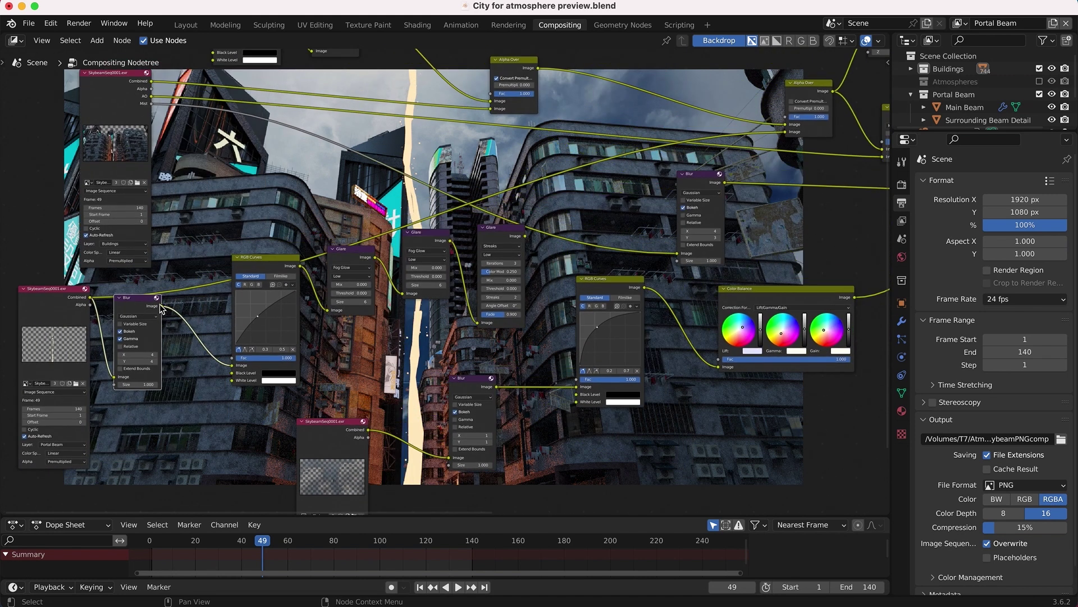
drag(161, 306, 786, 132)
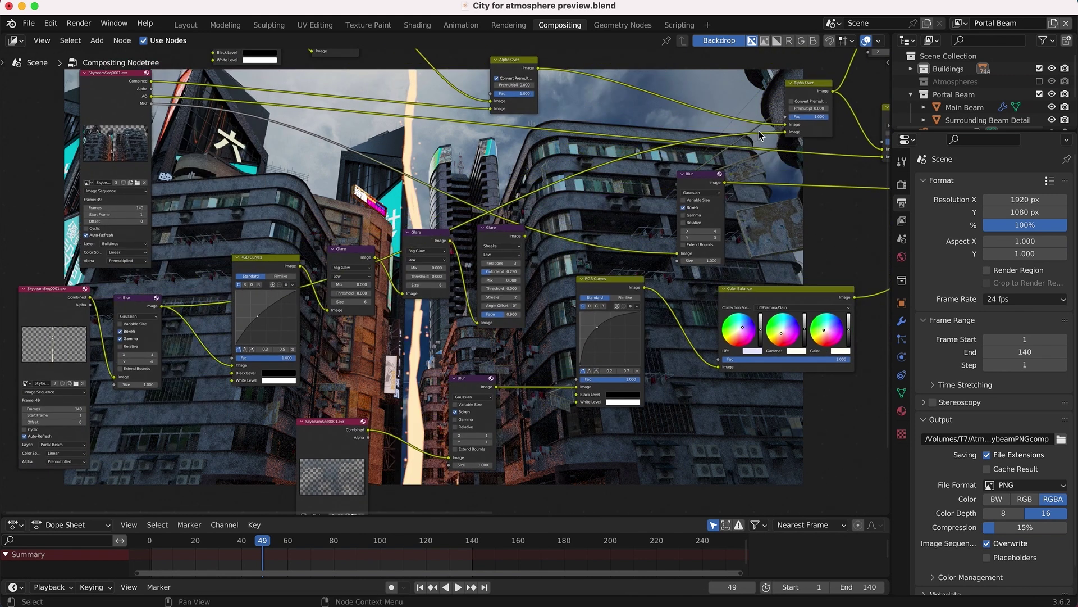
Step: Feed the second Alpha Over node's lower Image input from the Portal Beam's RGB Curves node and check the composite
drag(259, 260, 785, 131)
scroll(547, 136, up, 7)
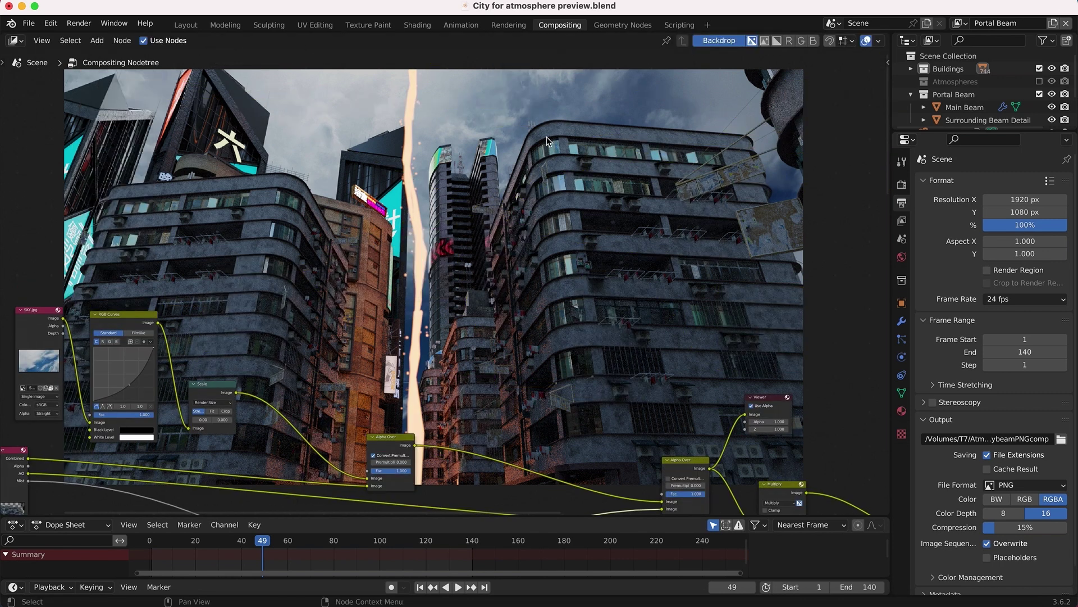
scroll(547, 137, down, 4)
scroll(547, 137, down, 5)
scroll(299, 300, right, 5)
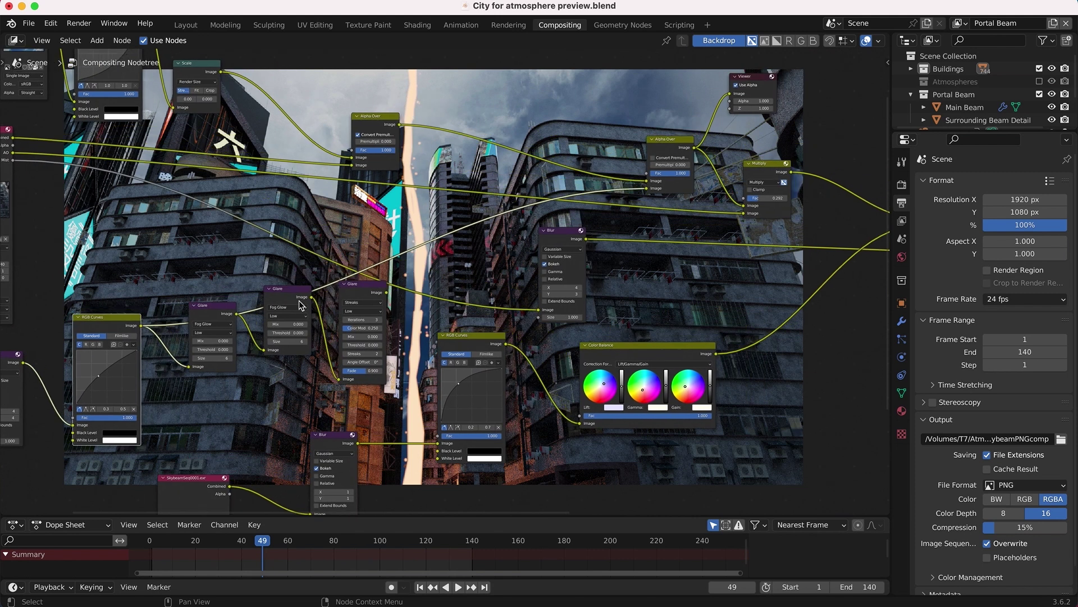
Step: Link the first Fog Glow Glare node's Image output to the second Alpha Over node's lower Image input
scroll(204, 329, up, 4)
scroll(204, 329, left, 5)
click(235, 283)
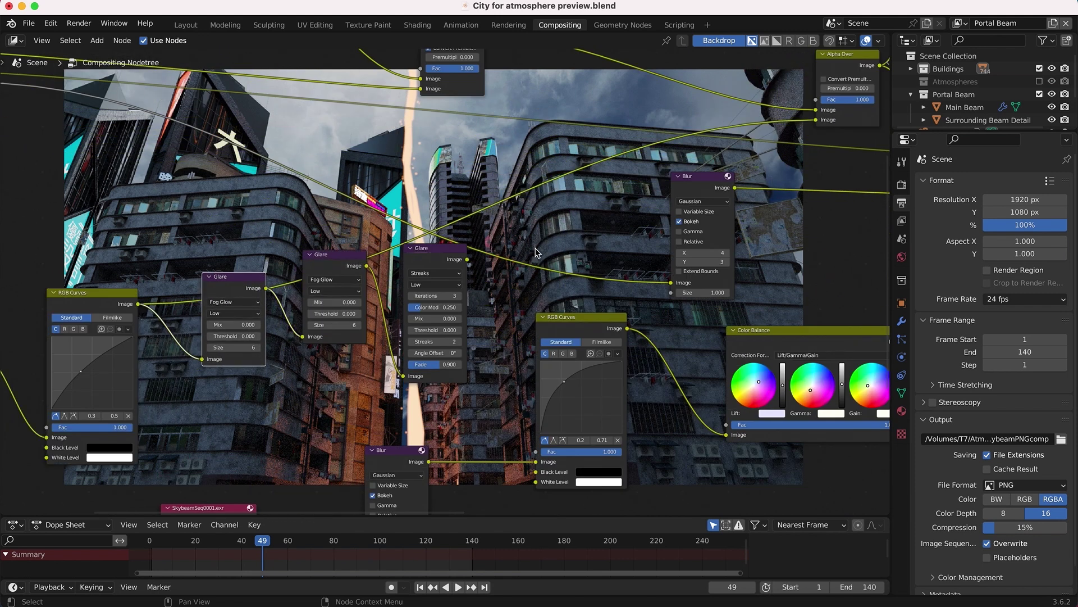
scroll(449, 280, down, 2)
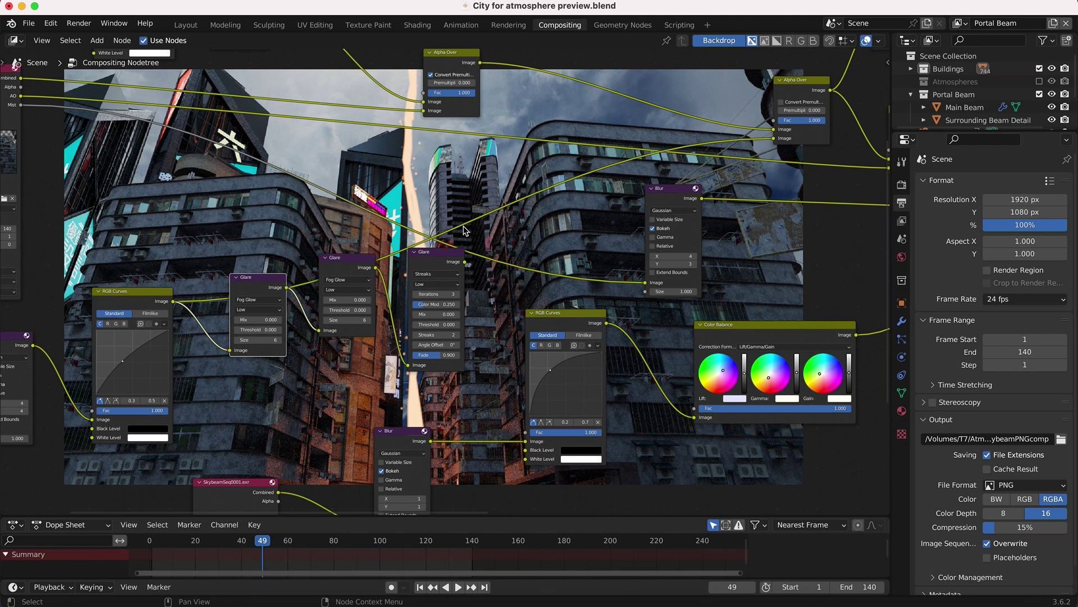
scroll(464, 226, down, 3)
middle_drag(463, 226, 393, 246)
scroll(393, 246, up, 2)
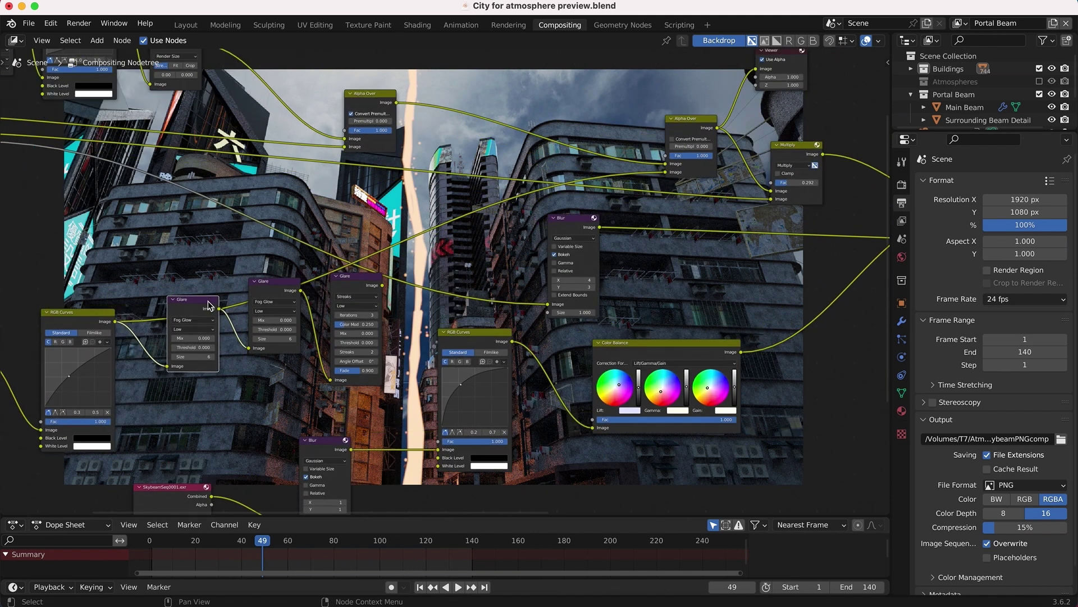
drag(220, 309, 666, 171)
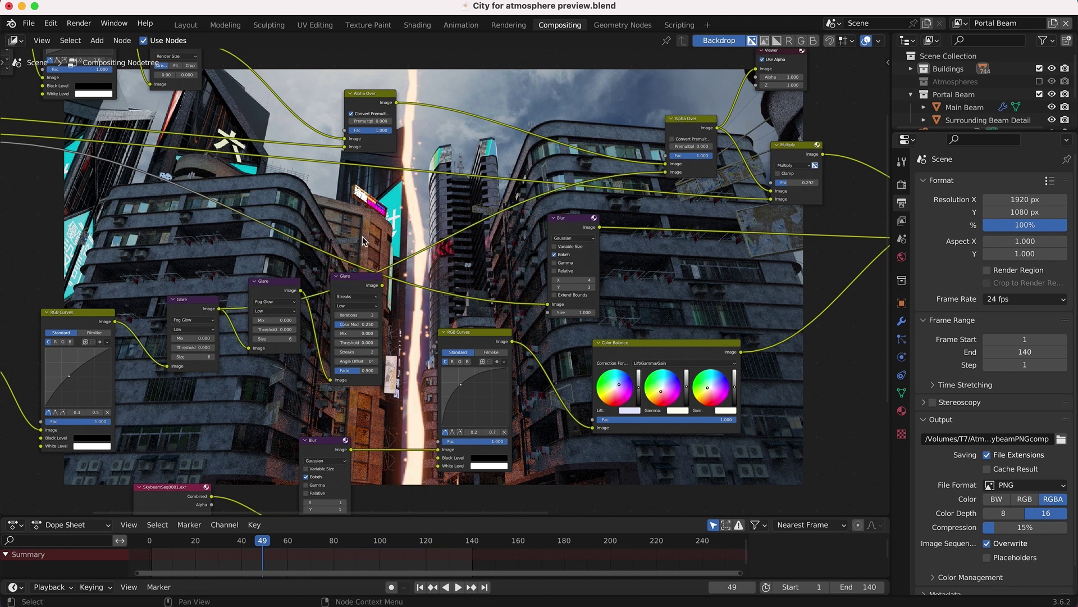
Step: Link the second Fog Glow Glare node's Image output to the second Alpha Over node's lower Image input
scroll(195, 353, up, 3)
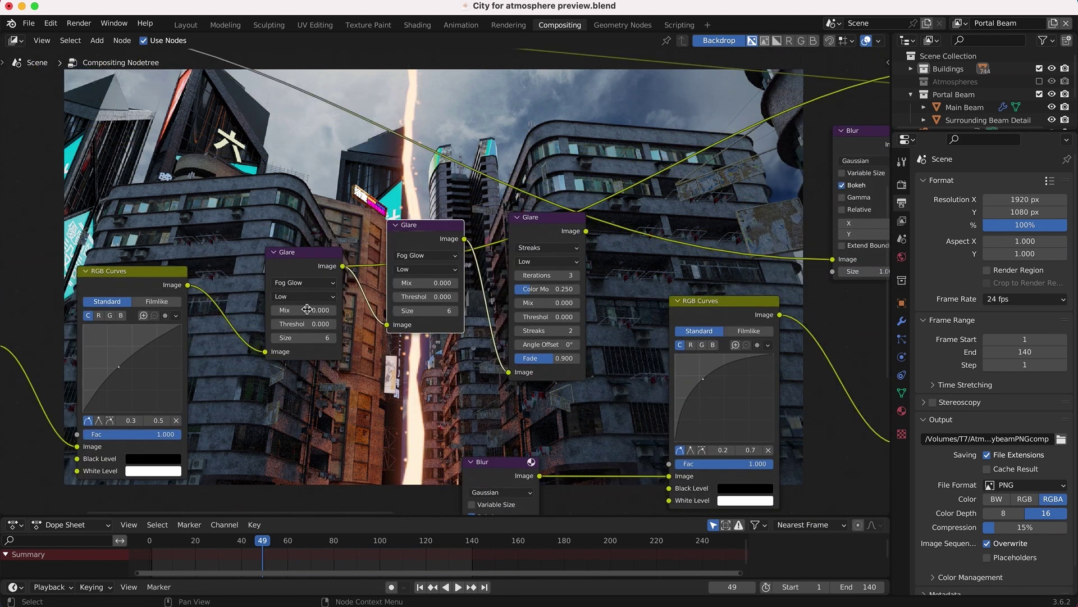
scroll(359, 255, down, 3)
scroll(359, 255, right, 3)
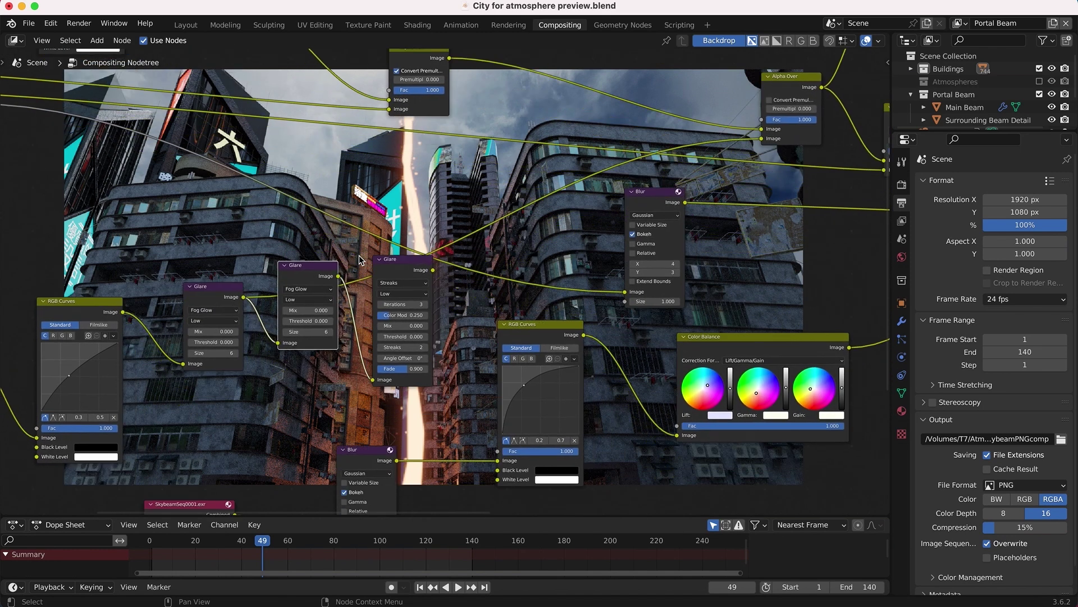
scroll(359, 255, up, 4)
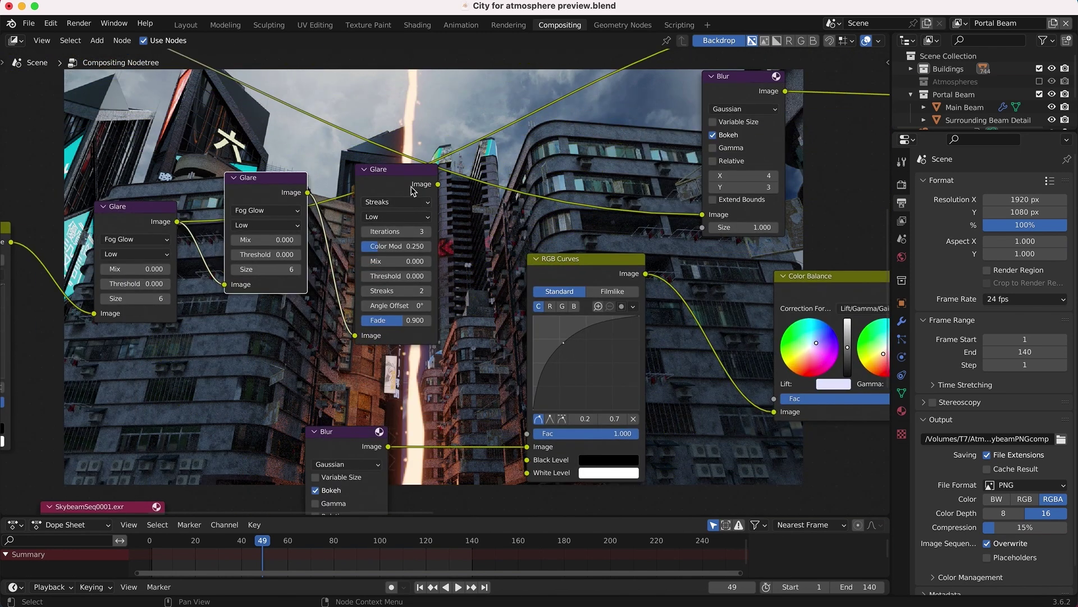
click(387, 168)
scroll(393, 174, down, 2)
scroll(400, 177, right, 3)
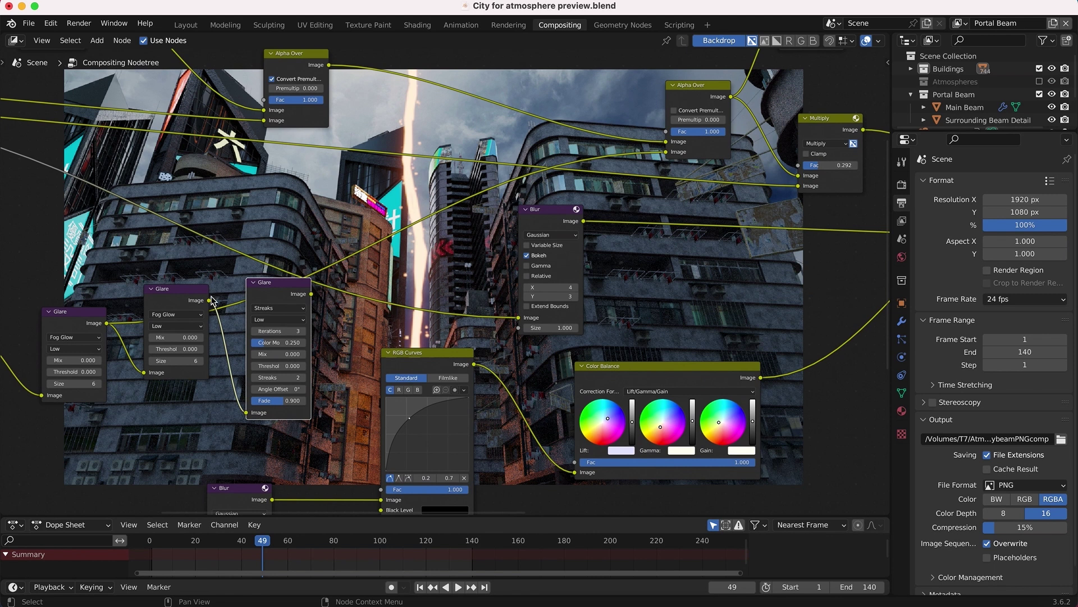
drag(210, 300, 666, 152)
scroll(295, 251, down, 2)
scroll(295, 251, up, 2)
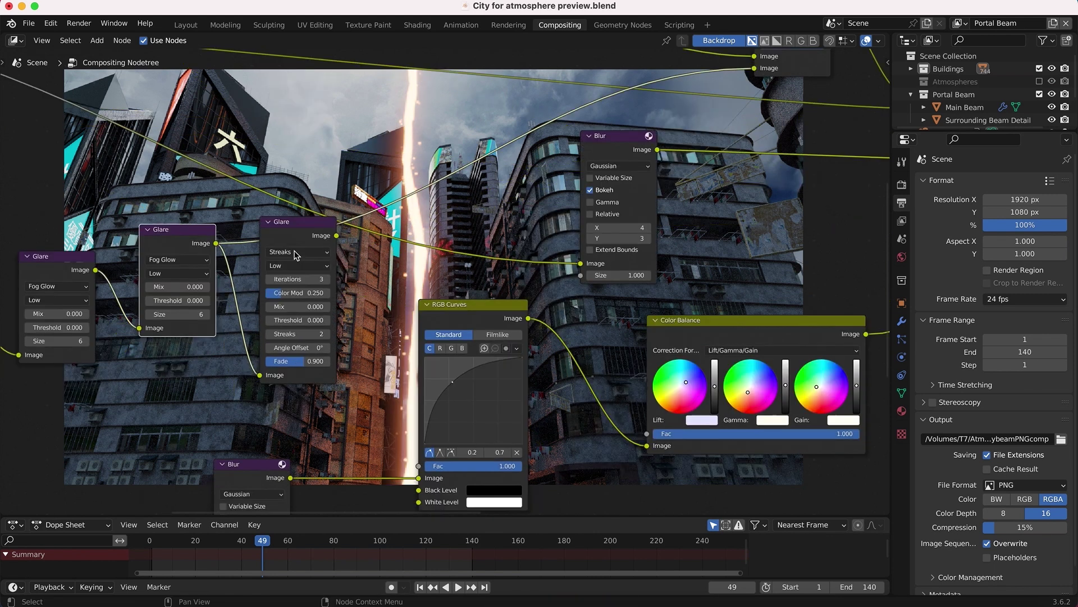
Step: Link the Streaks Glare node's Image output to the second Alpha Over node's lower Image input
scroll(294, 255, down, 2)
scroll(295, 255, right, 5)
scroll(294, 255, up, 5)
scroll(296, 255, down, 3)
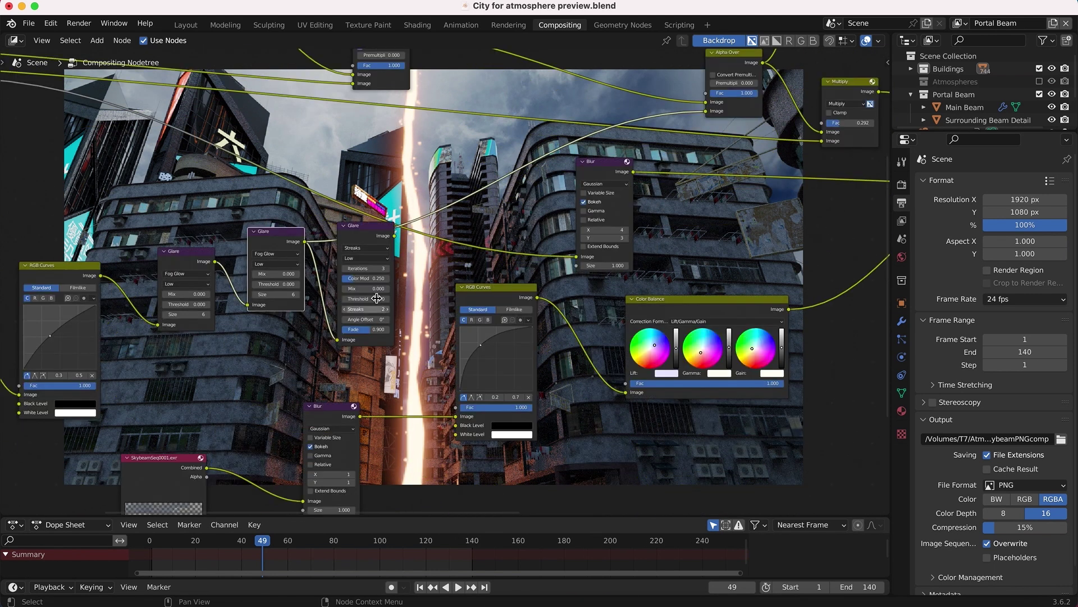
scroll(349, 237, up, 4)
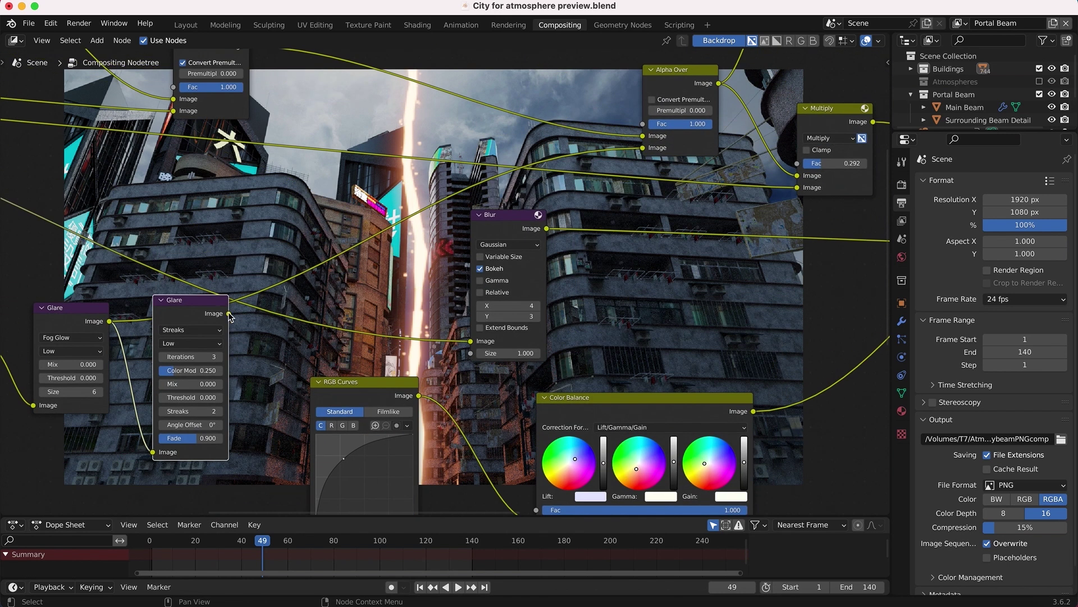
drag(229, 313, 644, 147)
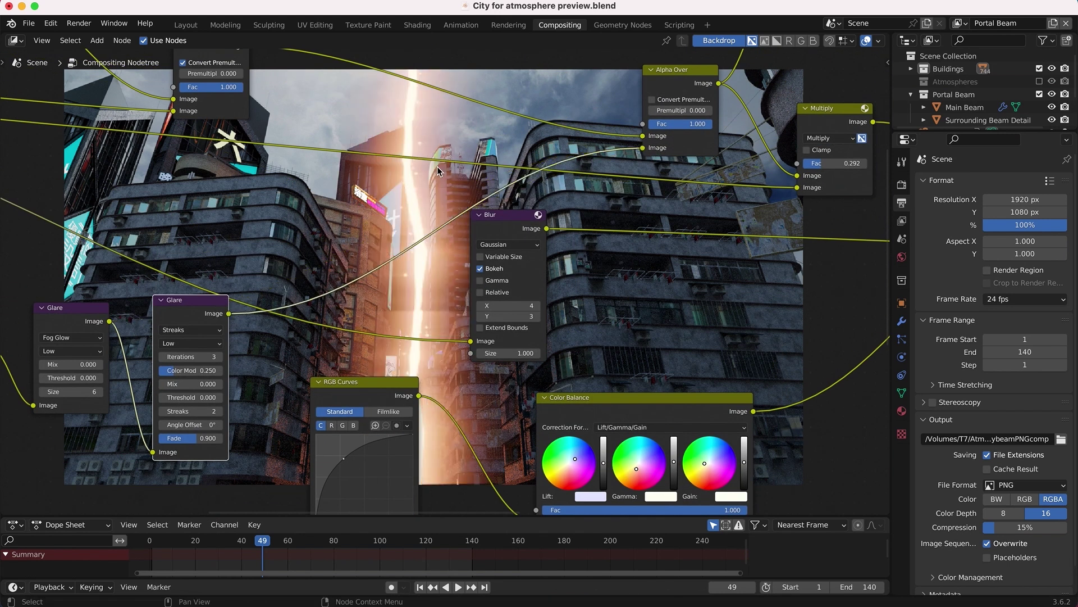
Step: Examine the composited beam glow alongside the Streaks Glare settings and the nodes following the second Alpha Over
scroll(437, 166, up, 8)
scroll(437, 166, right, 3)
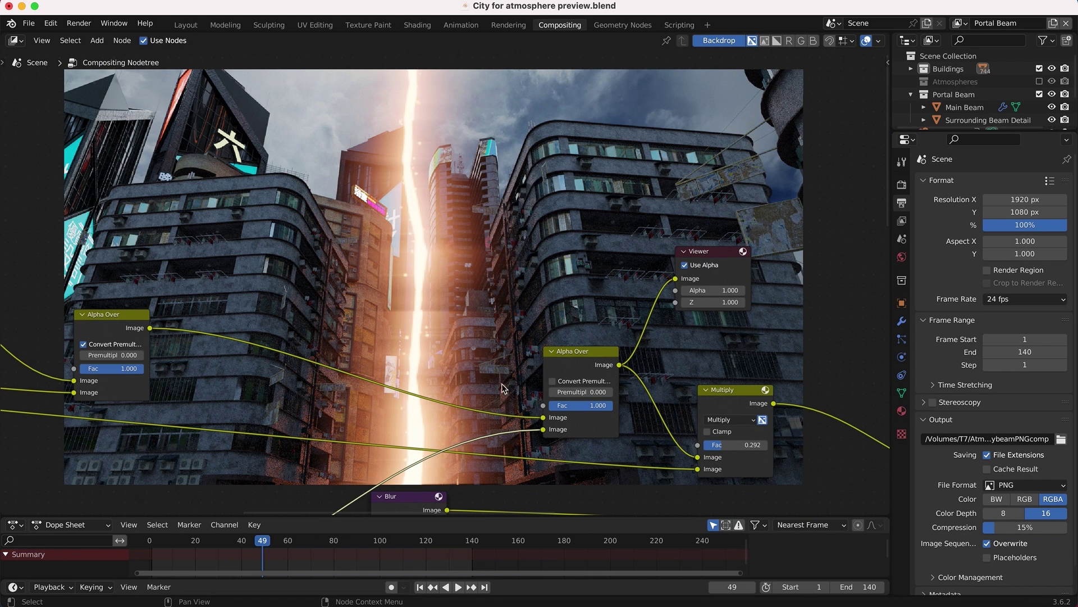
scroll(282, 297, down, 10)
scroll(282, 298, left, 9)
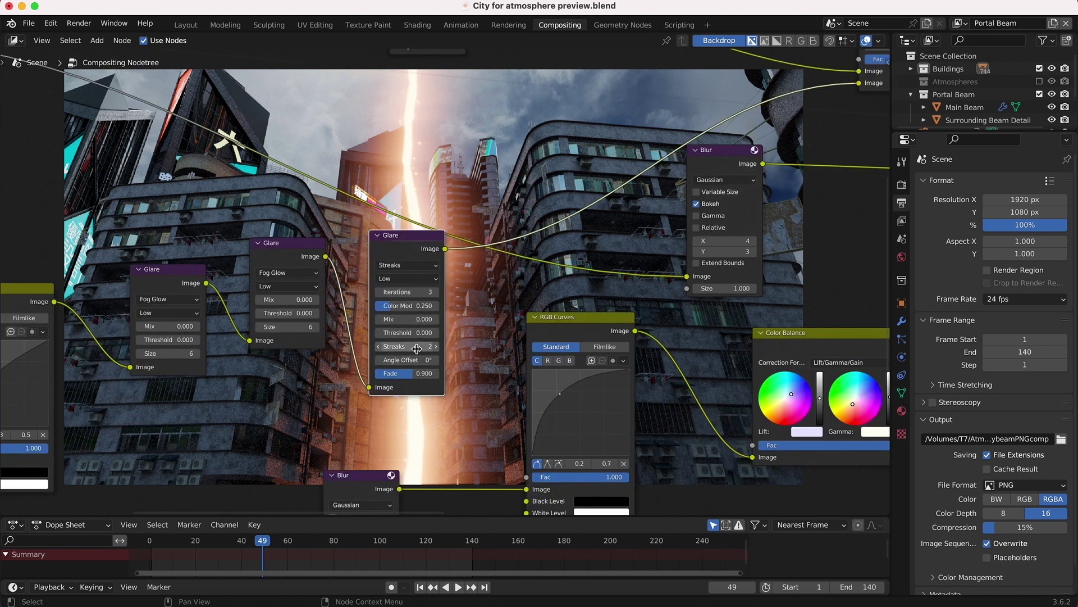
scroll(558, 223, up, 9)
scroll(558, 223, right, 3)
scroll(358, 281, up, 5)
scroll(358, 281, right, 2)
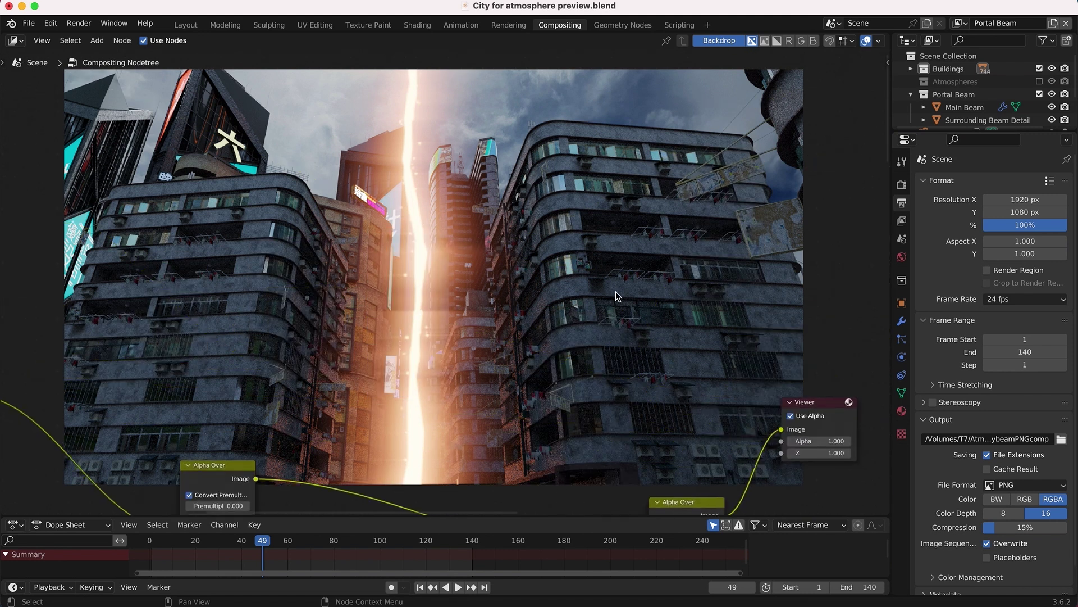
scroll(375, 307, down, 9)
scroll(375, 307, right, 4)
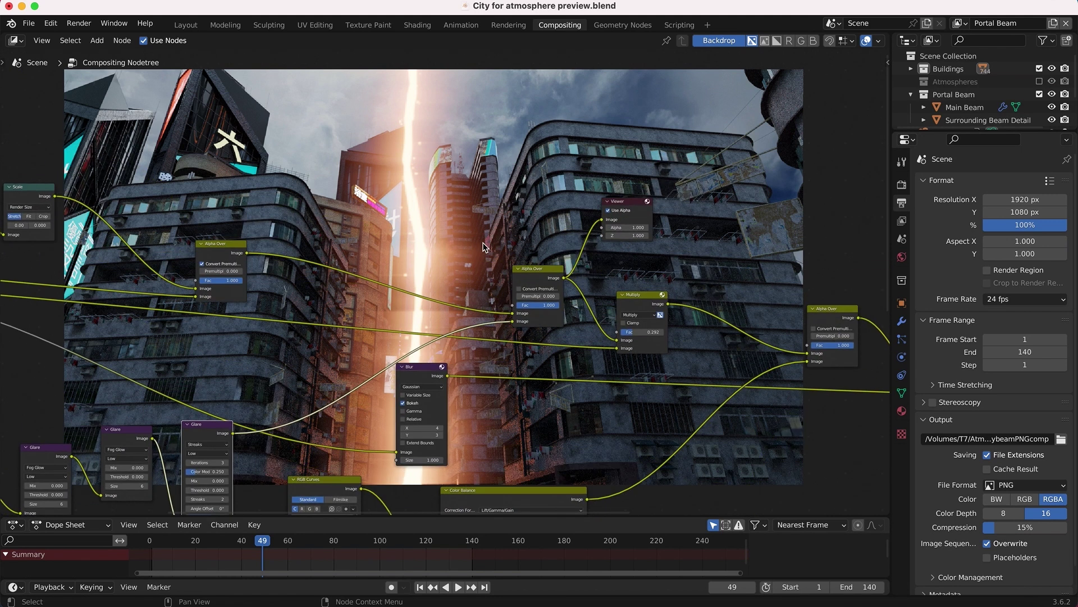
Step: Move the Viewer above the Multiply node, feed it from Multiply's Image output and check the composite
scroll(483, 243, down, 2)
scroll(483, 243, left, 2)
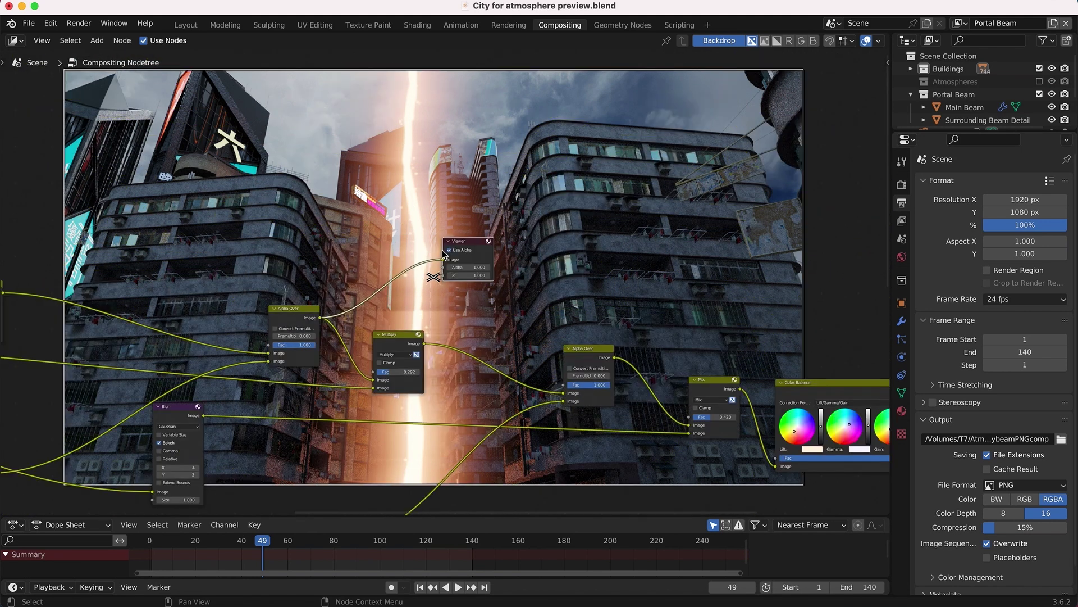
drag(424, 344, 472, 250)
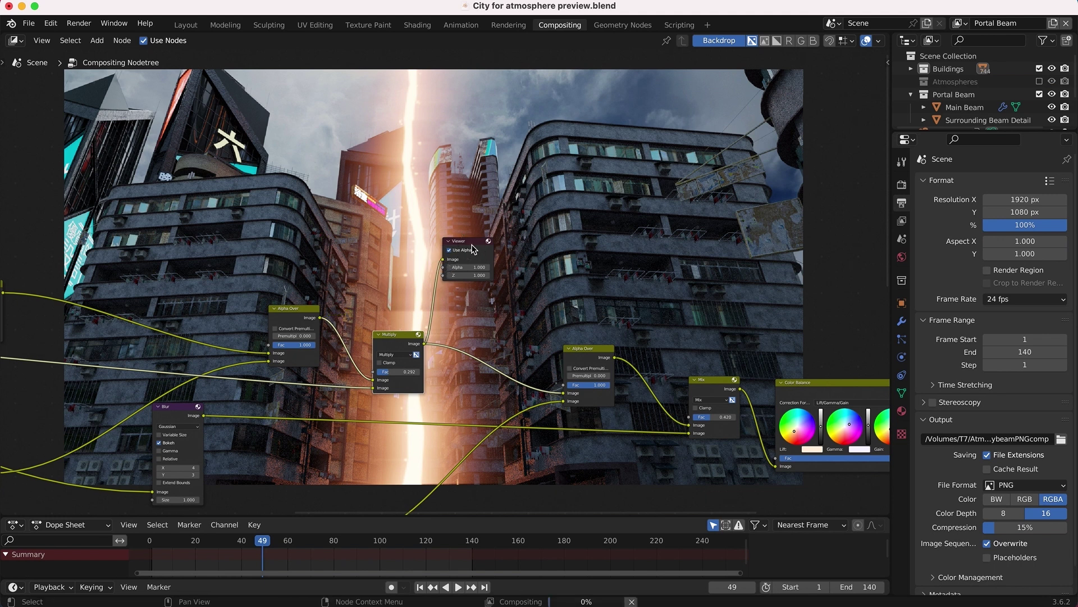
scroll(472, 250, up, 7)
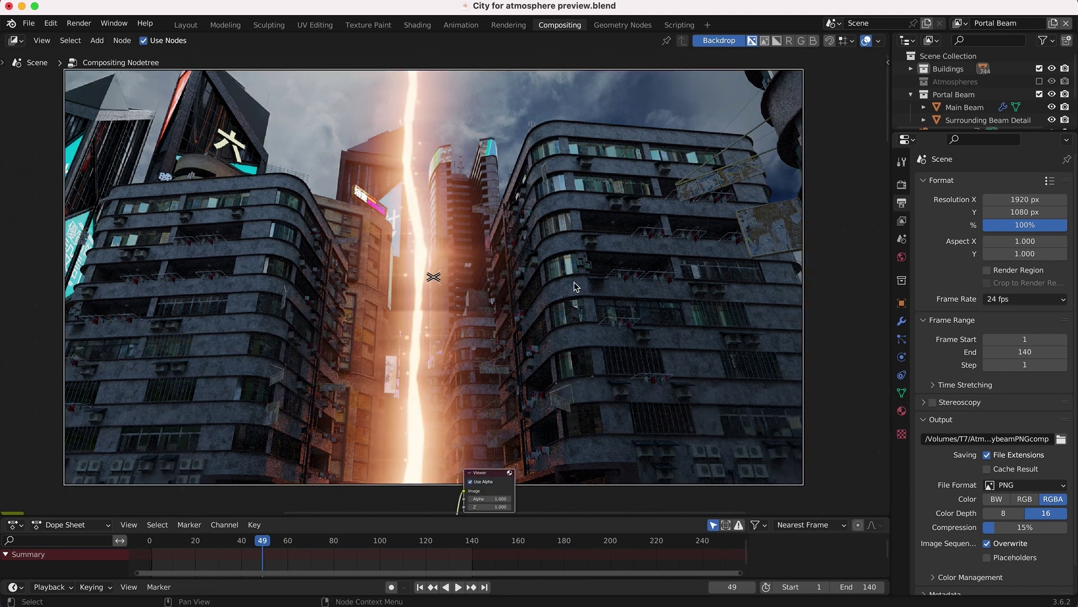
scroll(386, 341, down, 1)
scroll(509, 319, down, 6)
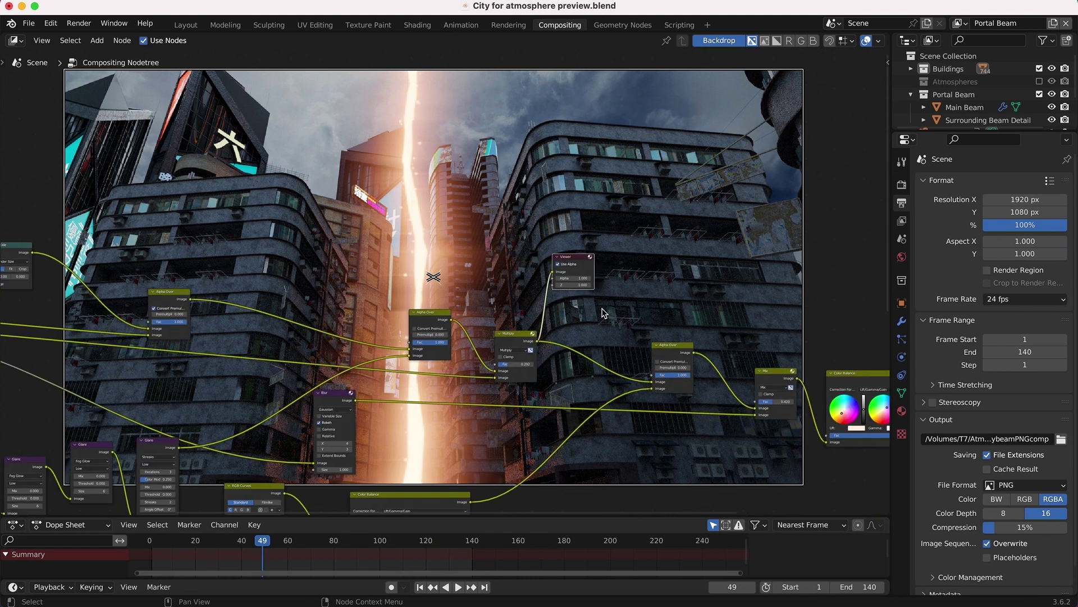
Step: Select the Buildings image sequence node and examine its links to the Alpha Over and Multiply nodes against the composite
scroll(509, 319, left, 10)
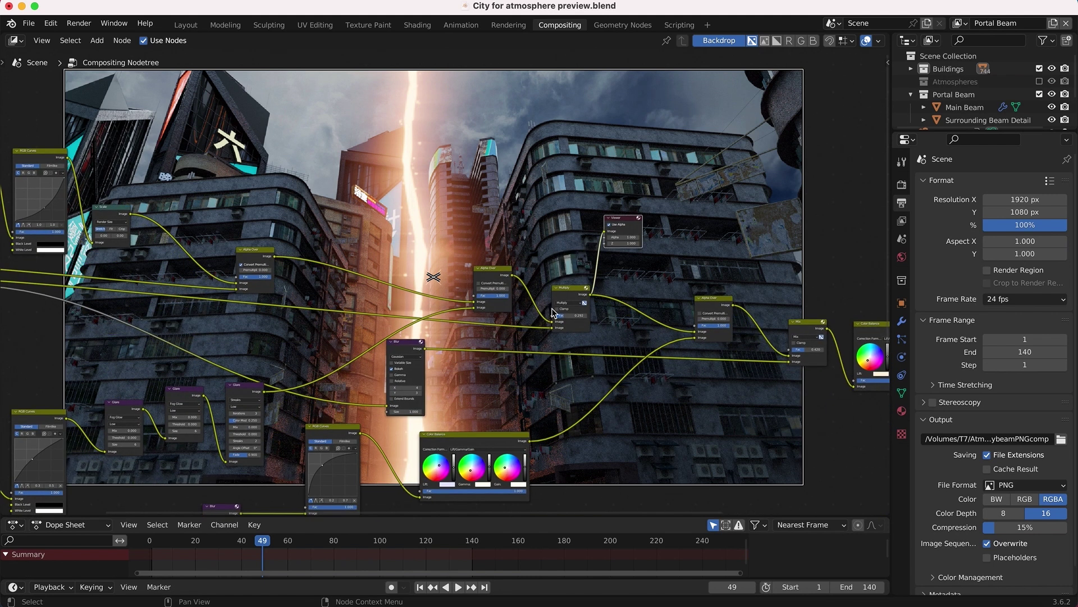
click(247, 281)
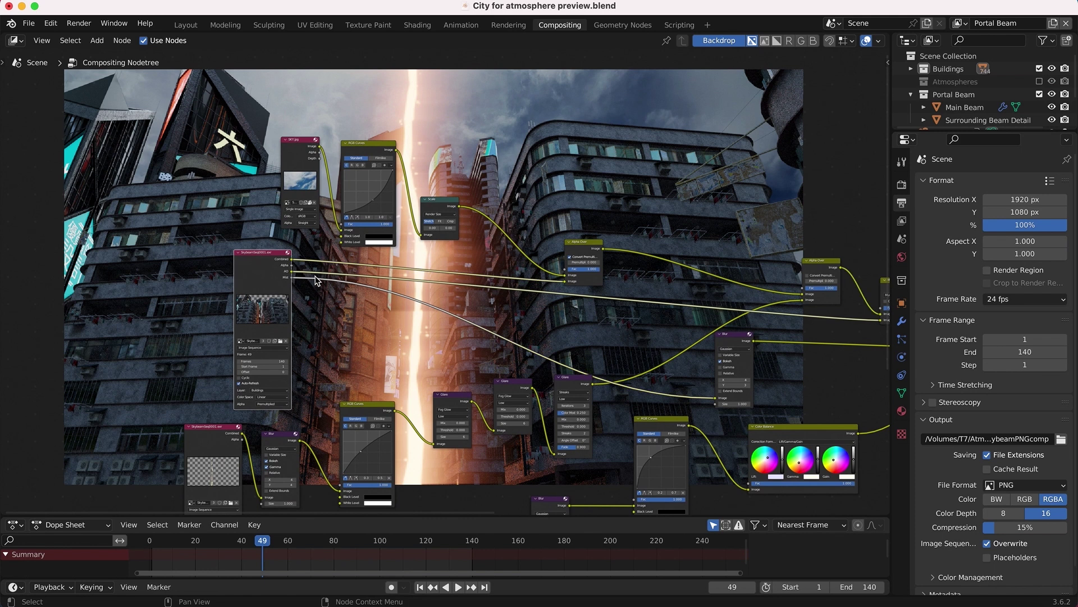
scroll(551, 312, right, 12)
scroll(572, 178, up, 5)
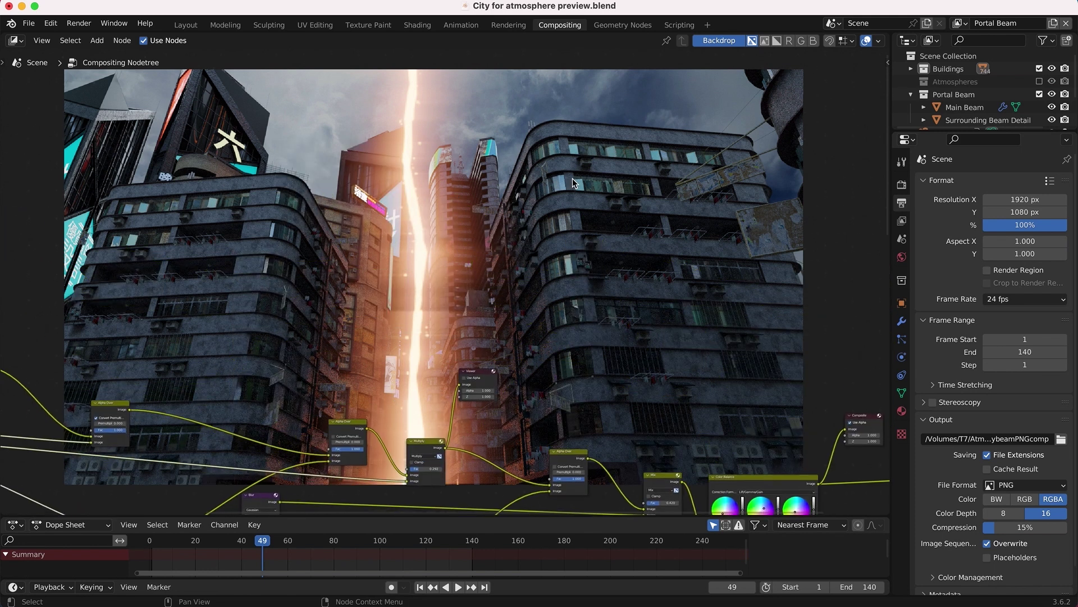
scroll(517, 354, down, 2)
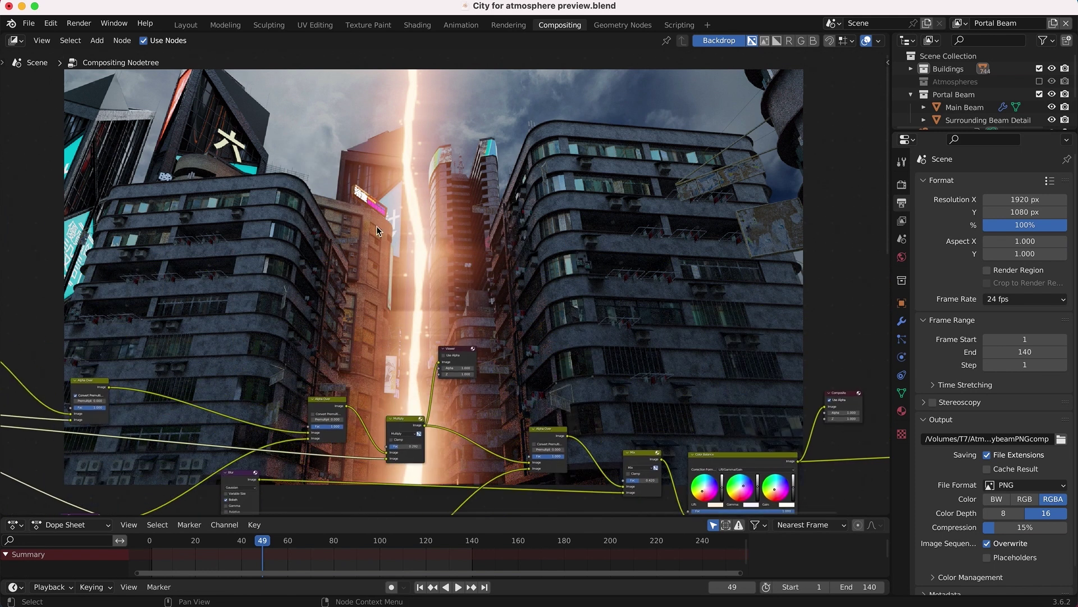
scroll(410, 236, up, 2)
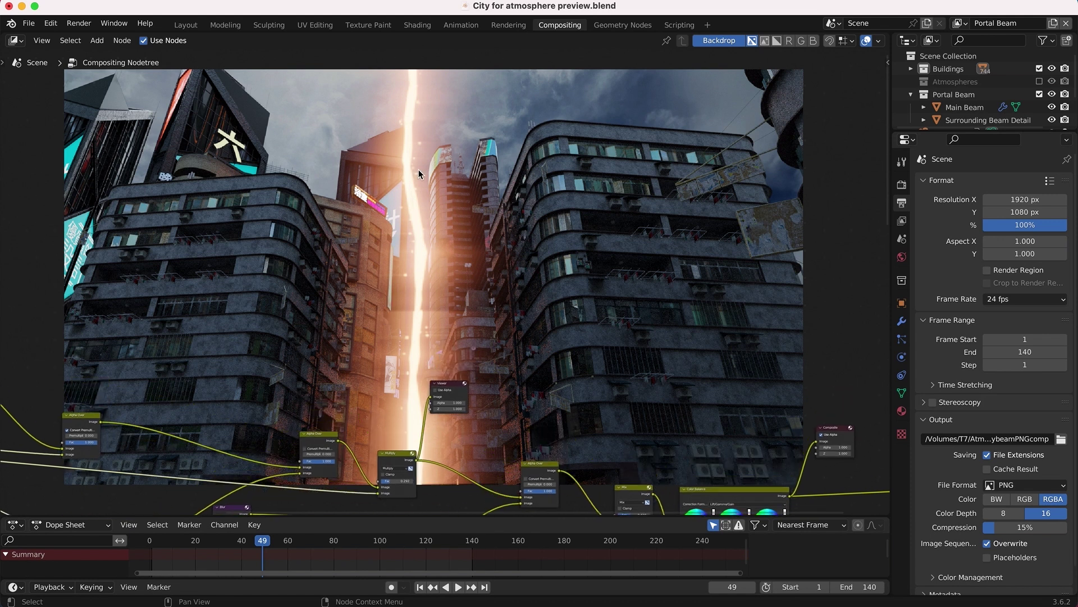
scroll(385, 312, down, 8)
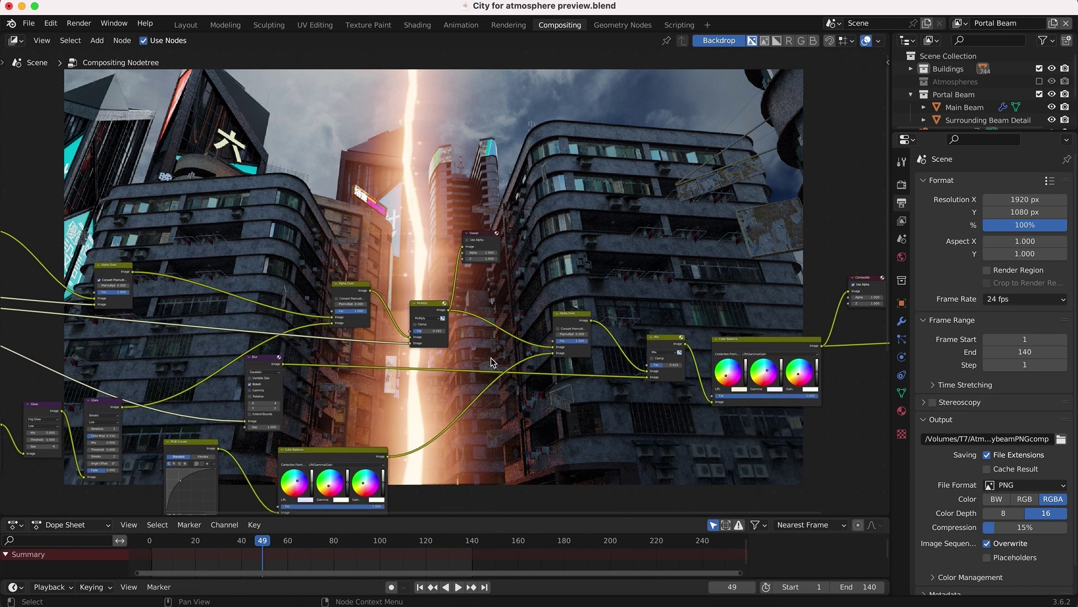
scroll(491, 357, down, 3)
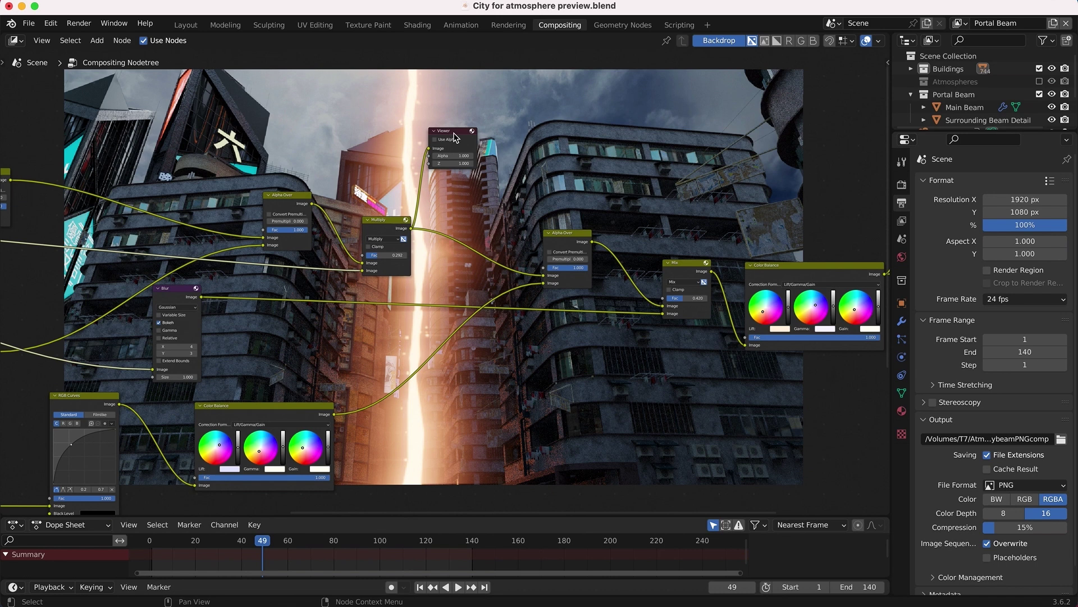
Step: Move the Viewer above the third Alpha Over node and select that Alpha Over node
drag(453, 133, 638, 161)
click(571, 233)
scroll(572, 233, down, 4)
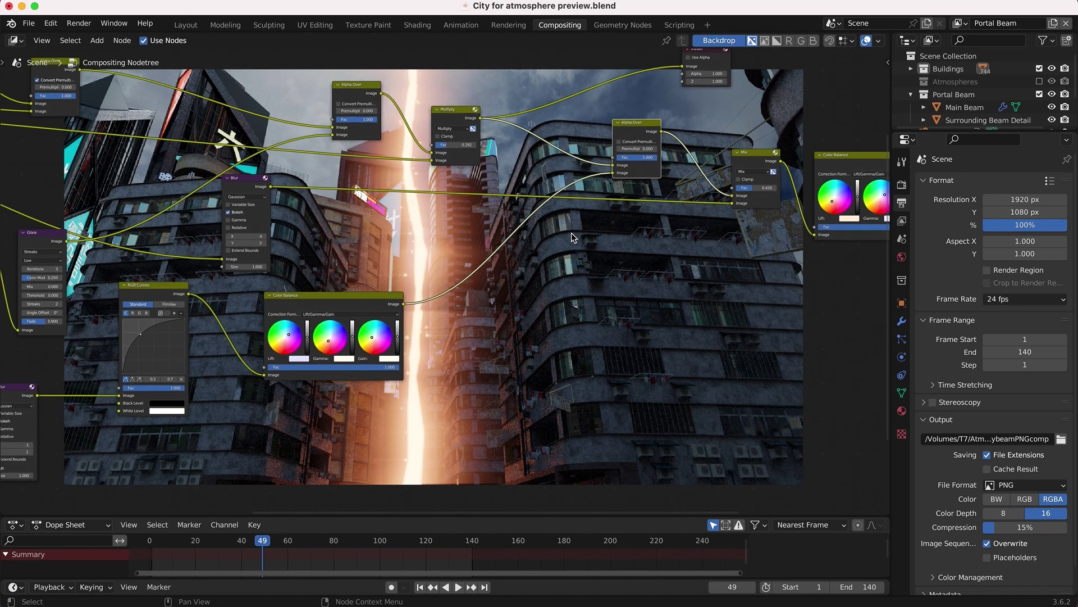
Step: Examine the Atmospheres image sequence and its Blur, RGB Curves and Color Balance chain into the third Alpha Over
scroll(571, 233, down, 2)
scroll(415, 355, left, 7)
scroll(415, 355, up, 4)
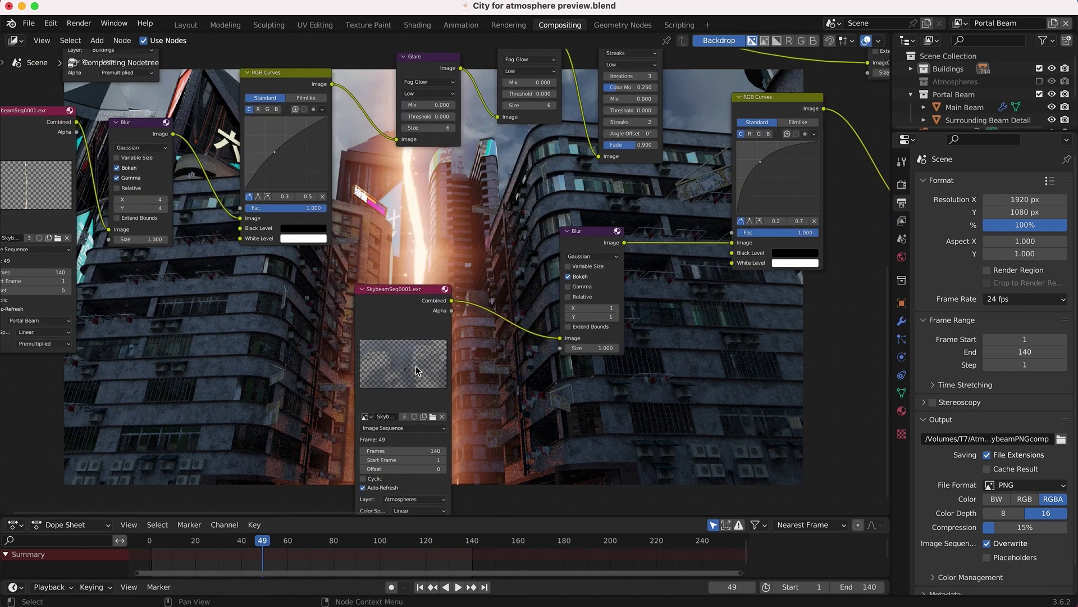
scroll(416, 370, up, 1)
scroll(438, 374, down, 4)
scroll(521, 293, down, 4)
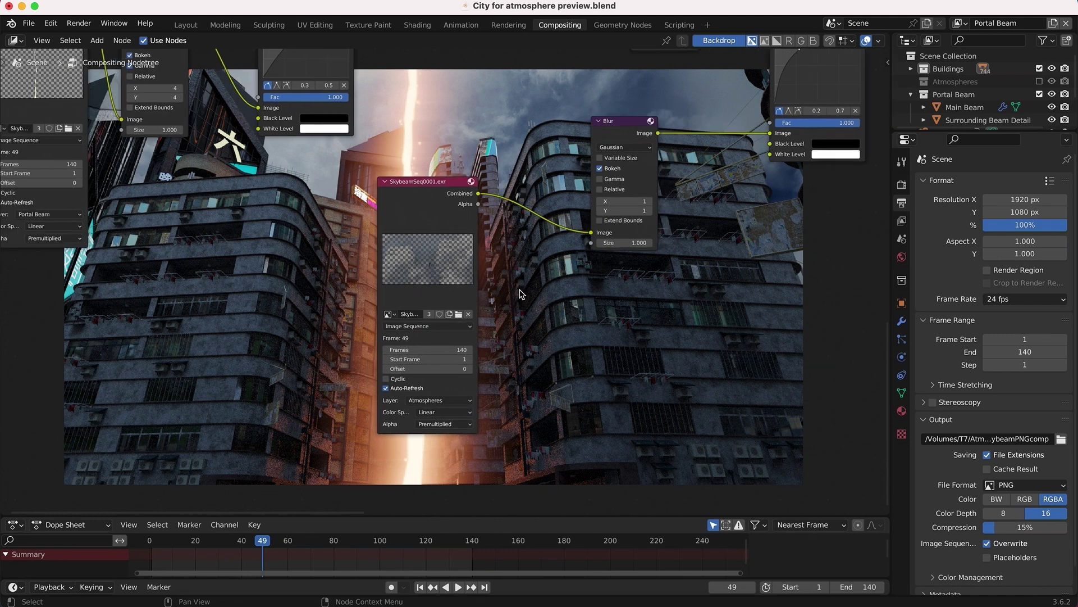
scroll(520, 293, right, 7)
scroll(520, 294, up, 4)
Step: Detach the Viewer from Multiply, move it beside the Atmospheres image sequence and feed it from that sequence's Combined output
click(572, 200)
drag(572, 199, 499, 199)
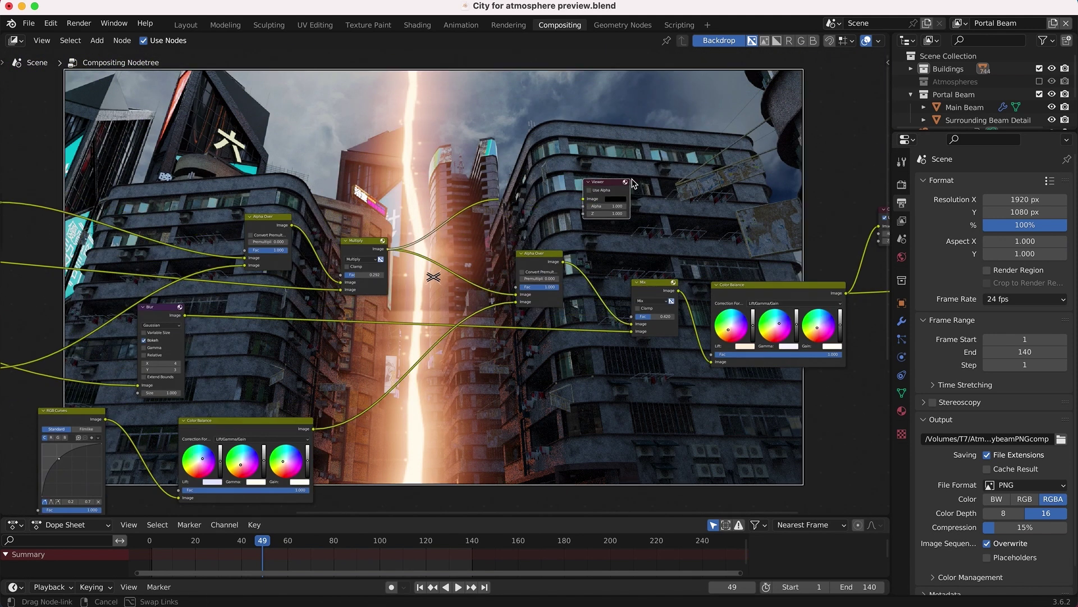
drag(612, 186, 199, 475)
scroll(612, 186, down, 2)
scroll(199, 475, down, 4)
scroll(199, 476, left, 5)
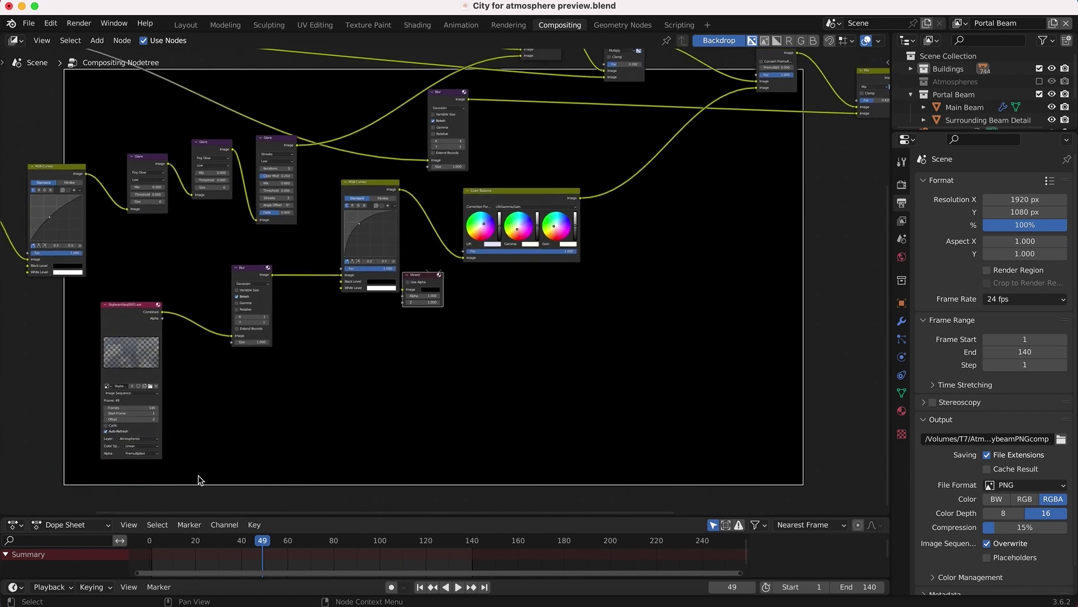
drag(476, 260, 370, 369)
scroll(370, 369, up, 3)
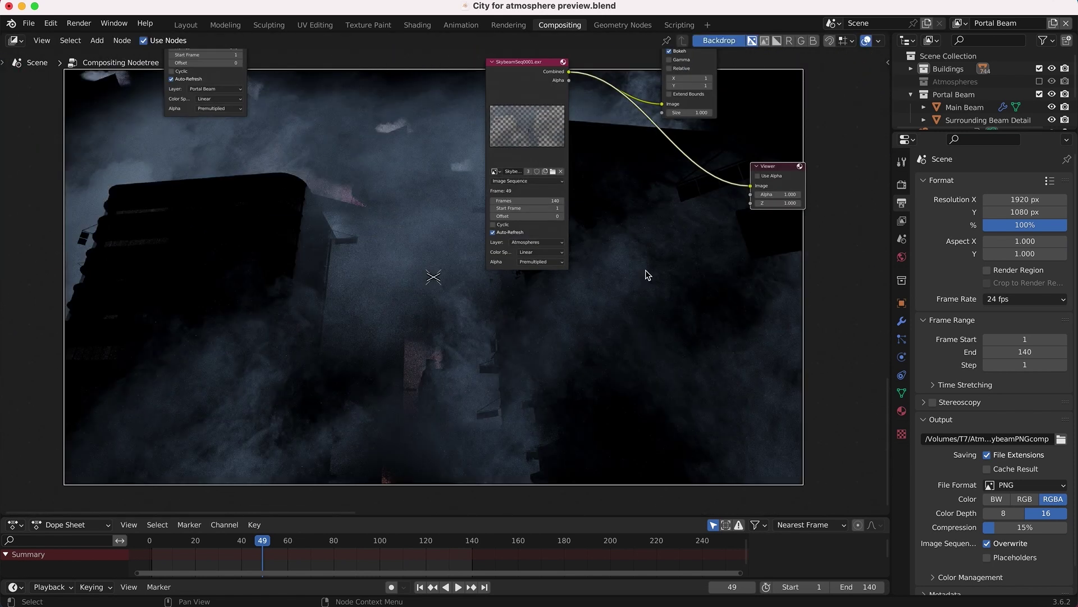
Step: Feed the Viewer from the Atmospheres Blur node's Image output and examine the blurred atmosphere pass
scroll(646, 270, right, 4)
scroll(645, 269, up, 3)
scroll(645, 269, left, 2)
scroll(645, 270, down, 2)
scroll(646, 270, left, 5)
scroll(645, 269, down, 2)
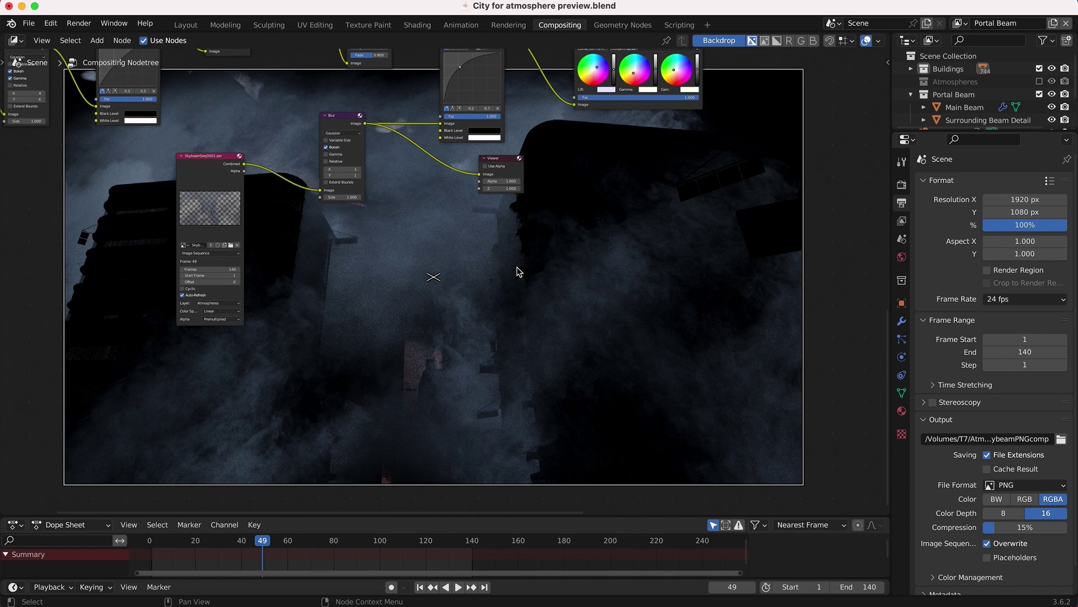
scroll(517, 267, down, 2)
scroll(518, 267, left, 1)
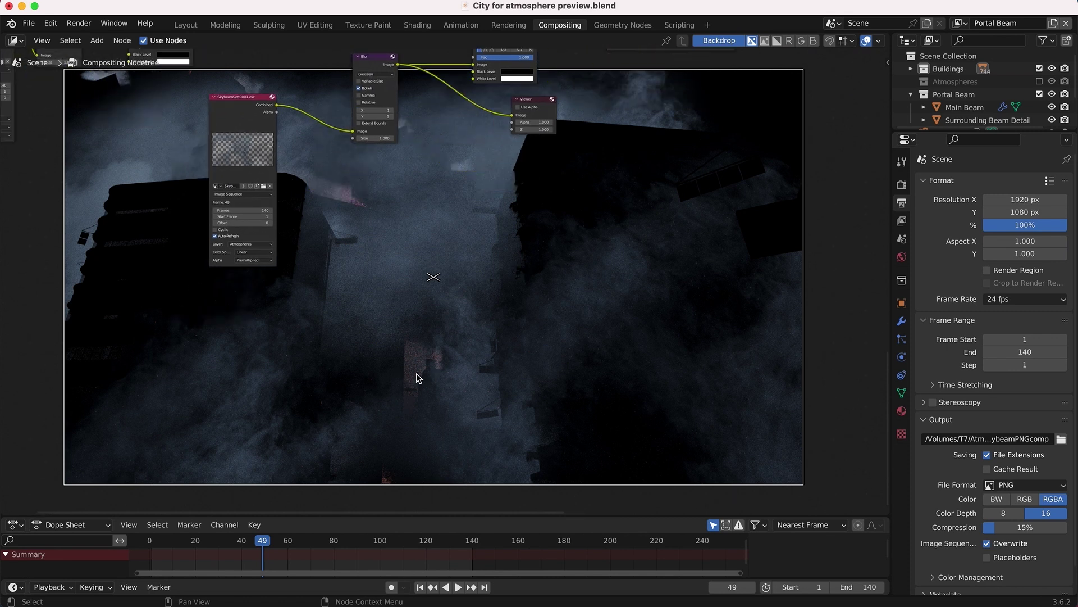
scroll(415, 364, right, 5)
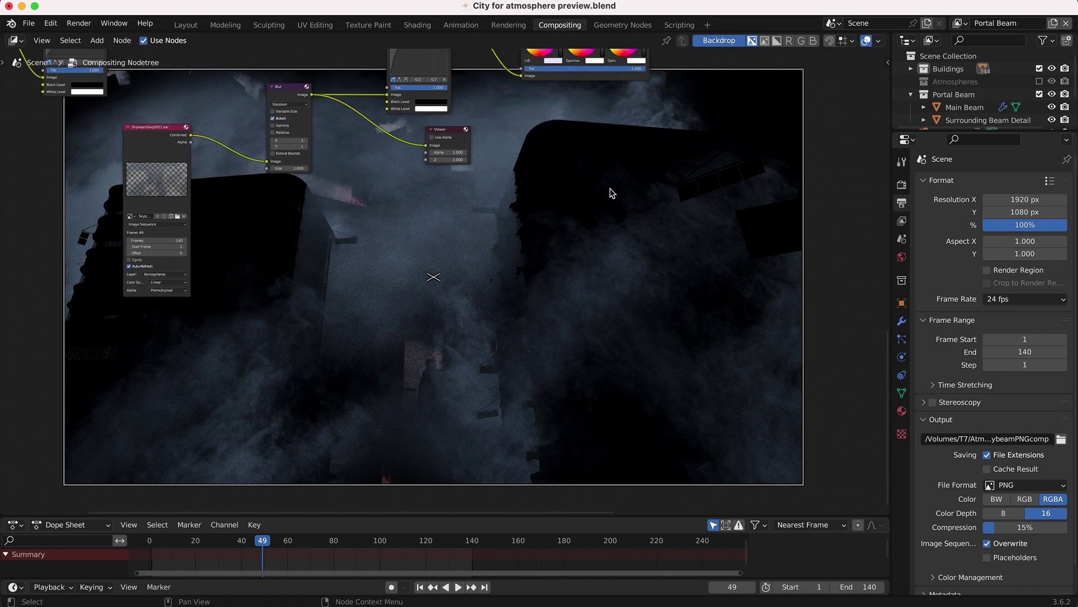
scroll(611, 192, up, 3)
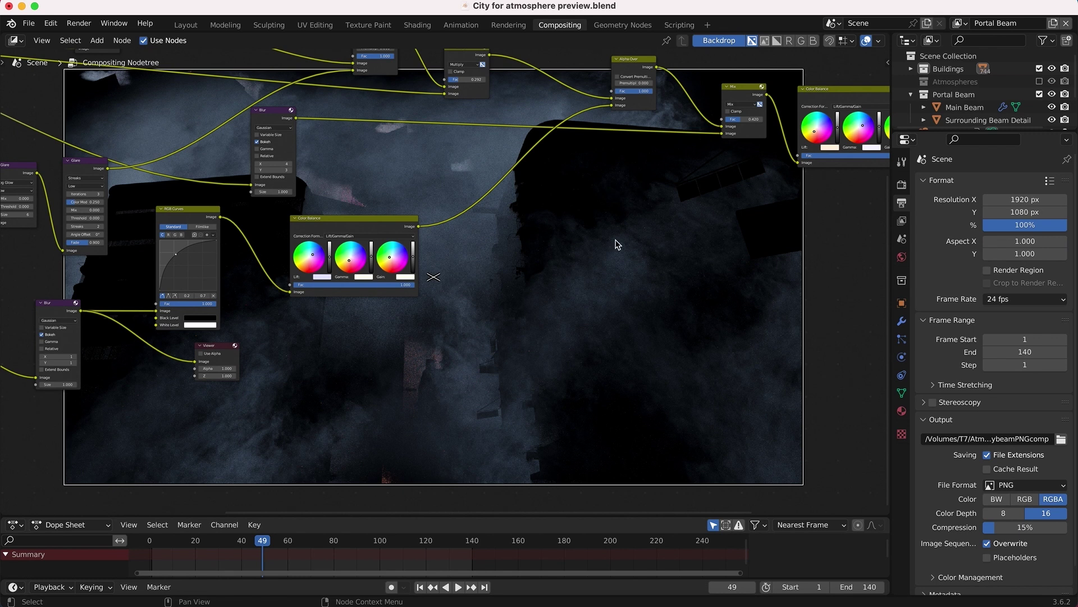
Step: Move the Viewer below the Color Balance node and feed it from the Atmospheres RGB Curves' Image output
drag(210, 352, 309, 328)
drag(224, 217, 293, 336)
scroll(294, 339, down, 3)
scroll(293, 337, down, 8)
scroll(293, 337, up, 9)
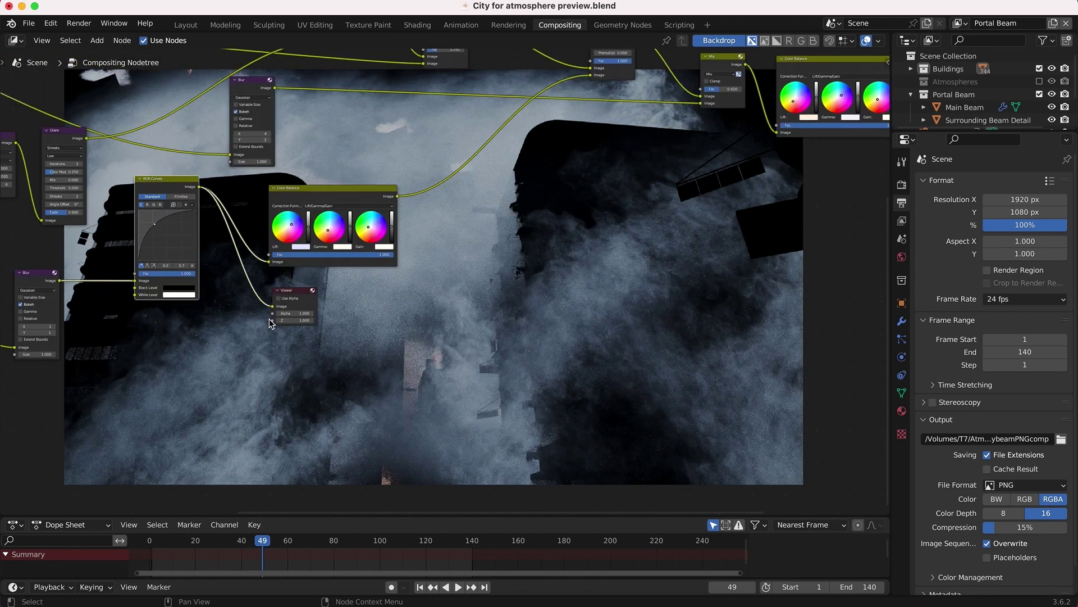
Step: Feed the Viewer from the Atmospheres Color Balance's Image output and examine the tinted atmosphere
drag(299, 292, 506, 215)
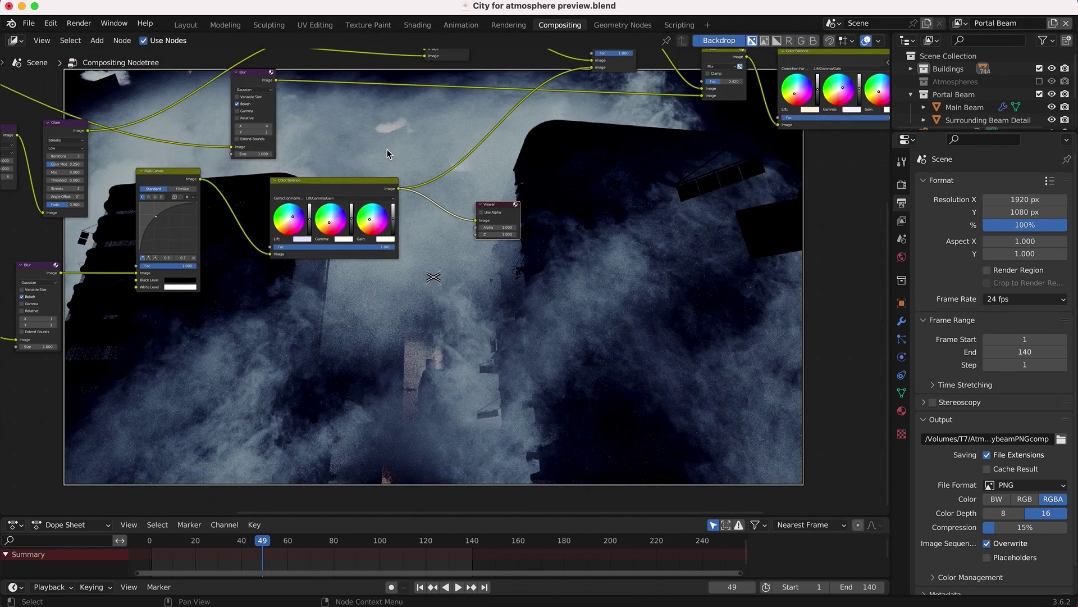
scroll(387, 149, up, 8)
scroll(386, 150, up, 10)
scroll(386, 149, right, 2)
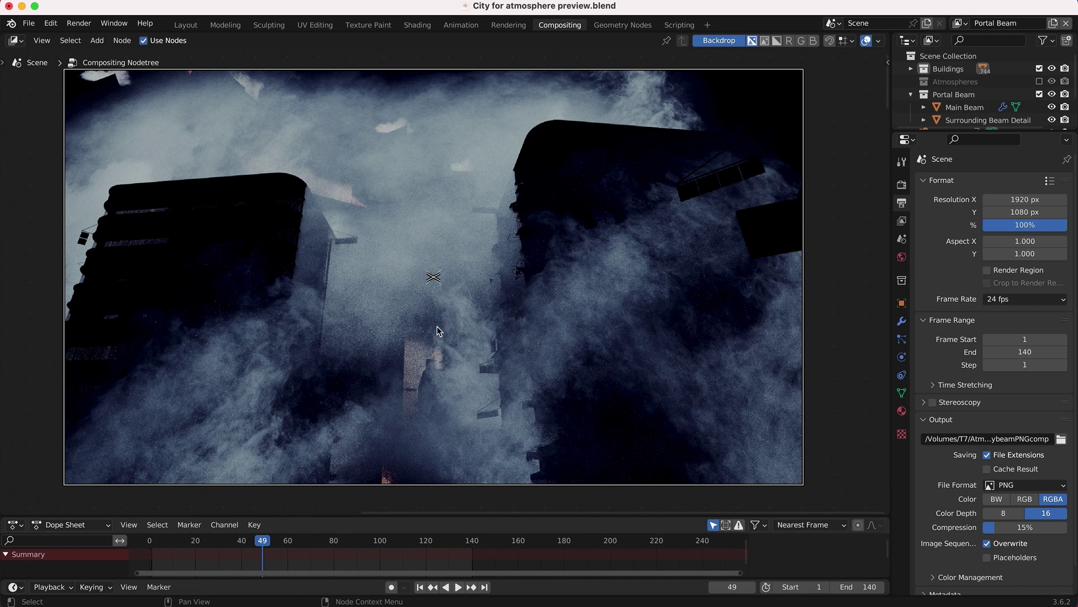
scroll(508, 308, down, 10)
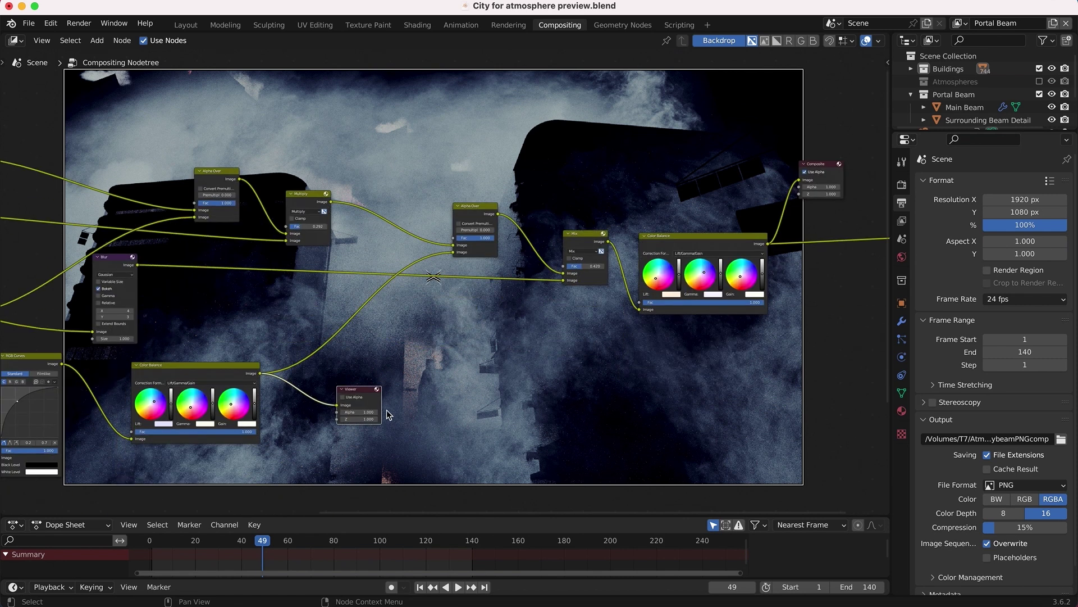
Step: Move the Viewer above the Mix node and feed it from the third Alpha Over's Image output
drag(367, 393, 561, 121)
drag(498, 213, 534, 142)
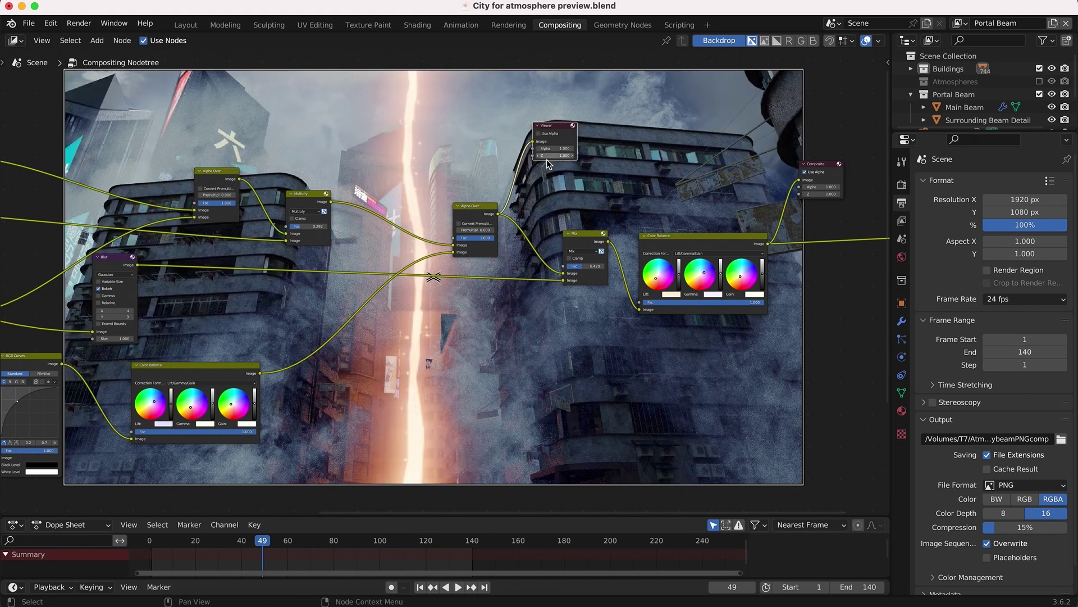
scroll(474, 257, up, 2)
scroll(474, 258, up, 5)
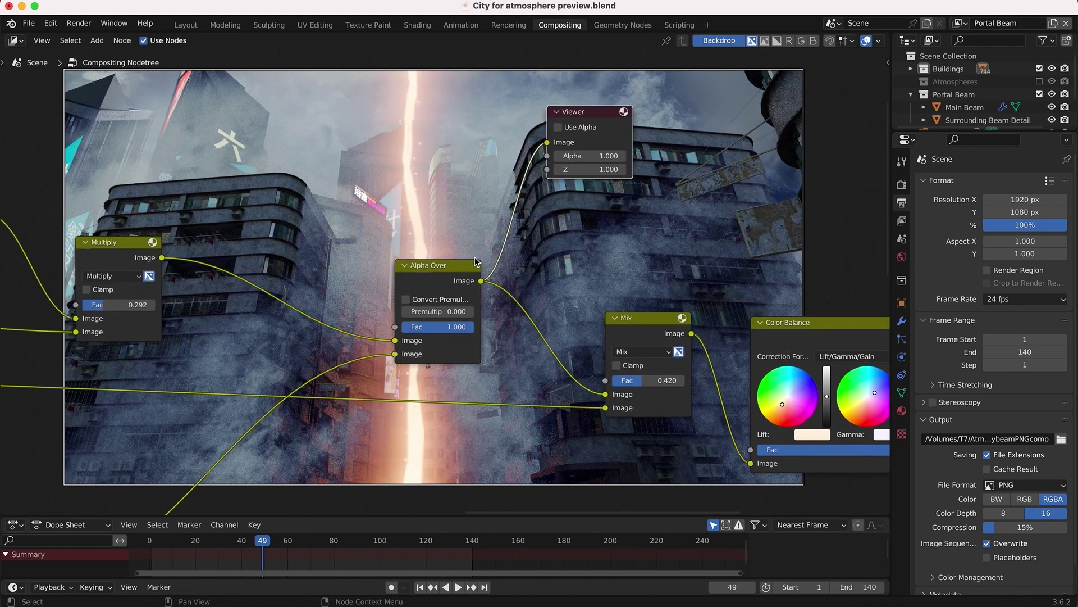
Step: Set the third Alpha Over's Fac to 0.000 to preview the composite without the atmosphere
drag(462, 329, 394, 329)
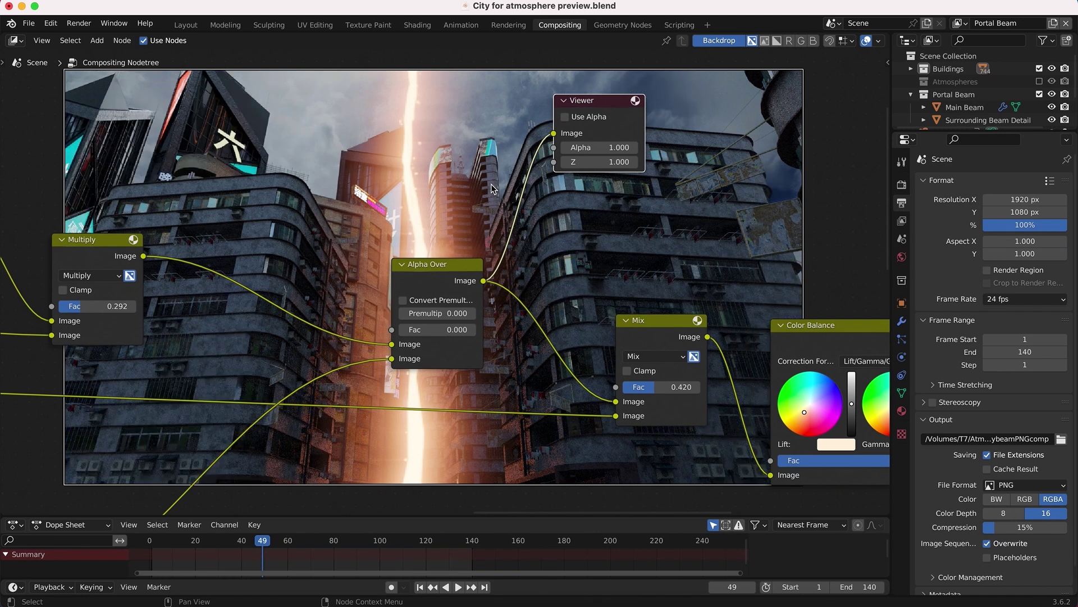
middle_drag(491, 183, 587, 106)
scroll(491, 187, down, 1)
scroll(491, 187, left, 1)
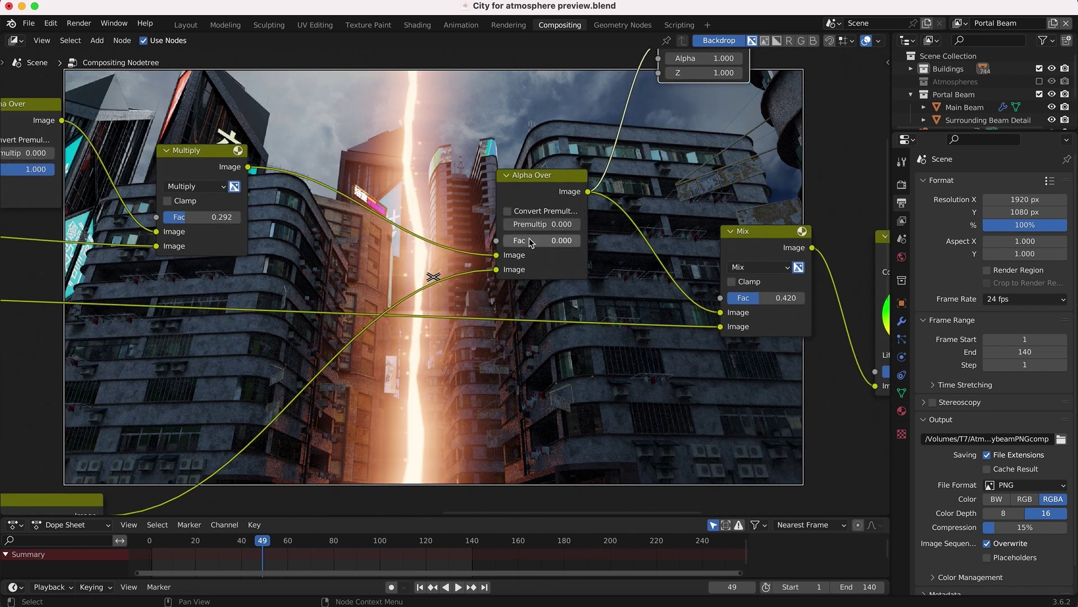
Step: Set the third Alpha Over's Fac to 0.550 and check the atmosphere's strength in the composite
drag(529, 240, 574, 240)
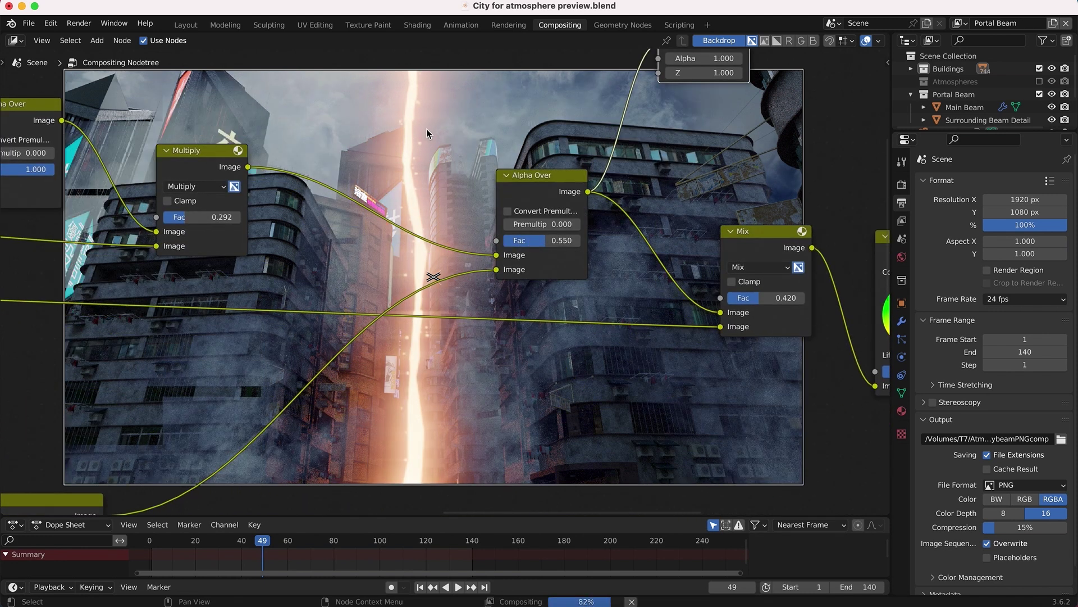
scroll(515, 157, up, 6)
scroll(515, 157, right, 2)
scroll(515, 157, down, 5)
scroll(516, 157, left, 2)
Step: Set the third Alpha Over's Fac to 0.154 and examine the composite with the fainter atmosphere
drag(542, 364, 519, 365)
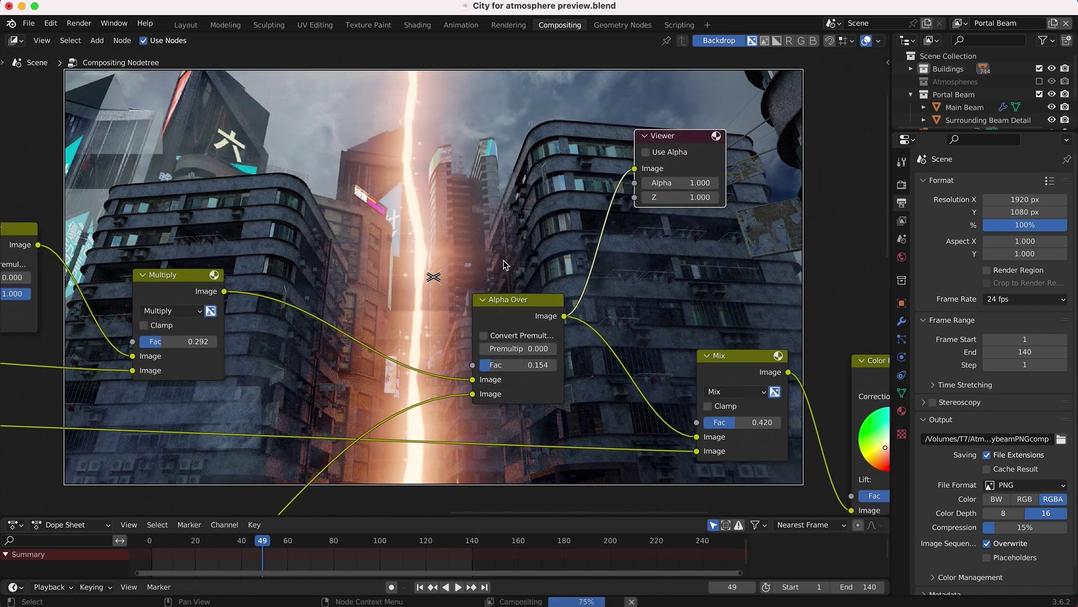
scroll(503, 261, up, 20)
scroll(503, 261, right, 5)
scroll(483, 254, down, 14)
scroll(483, 254, right, 4)
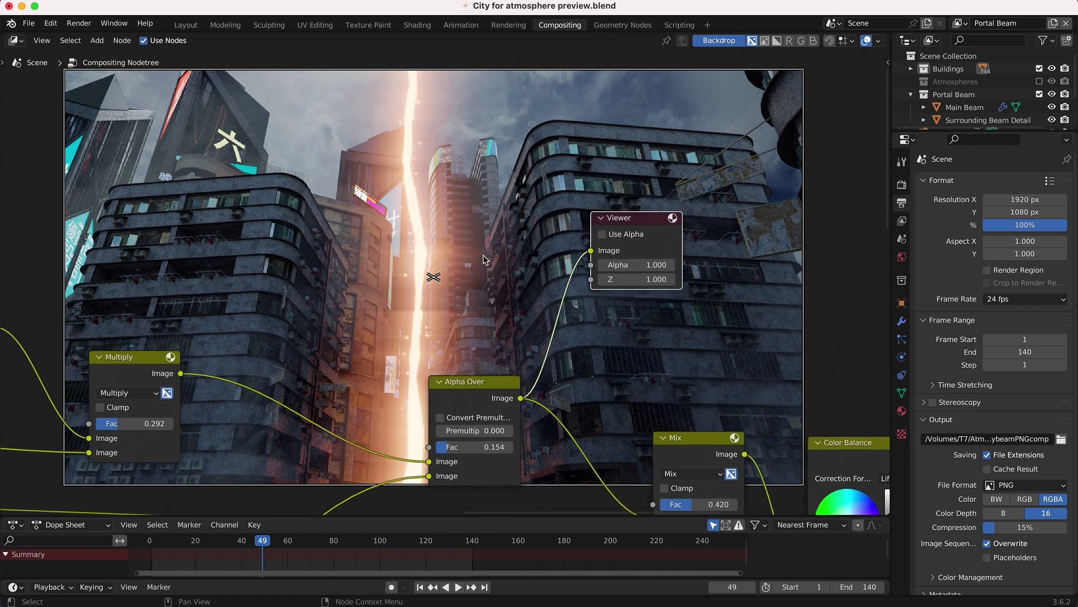
scroll(483, 255, up, 8)
scroll(394, 376, down, 20)
scroll(395, 376, left, 10)
scroll(351, 404, down, 1)
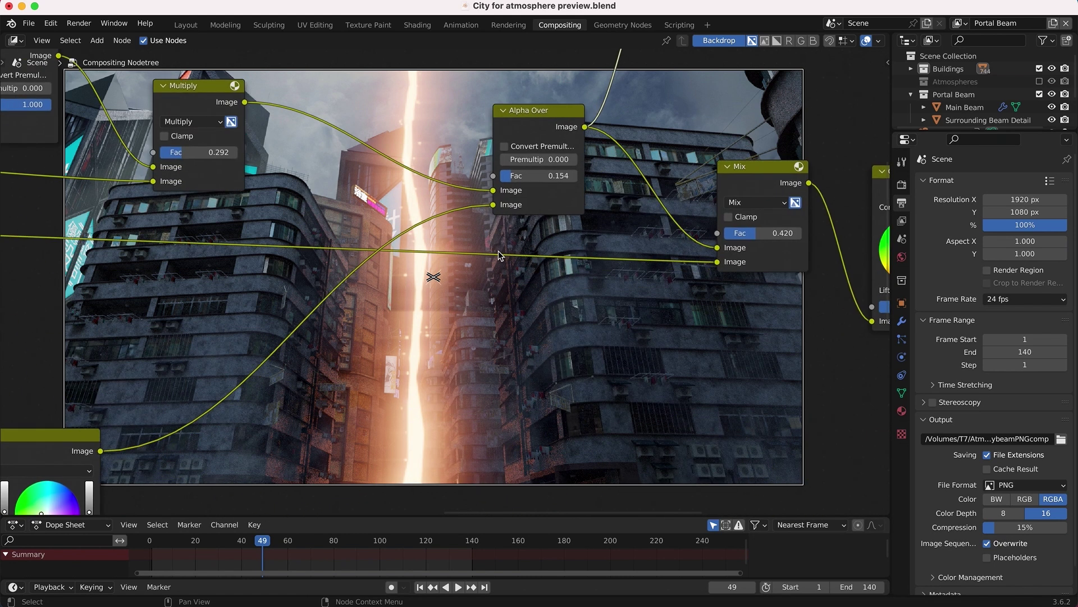
Step: Undo the Fac changes on the third Alpha Over node
key(super+z)
scroll(274, 210, up, 12)
scroll(274, 211, right, 12)
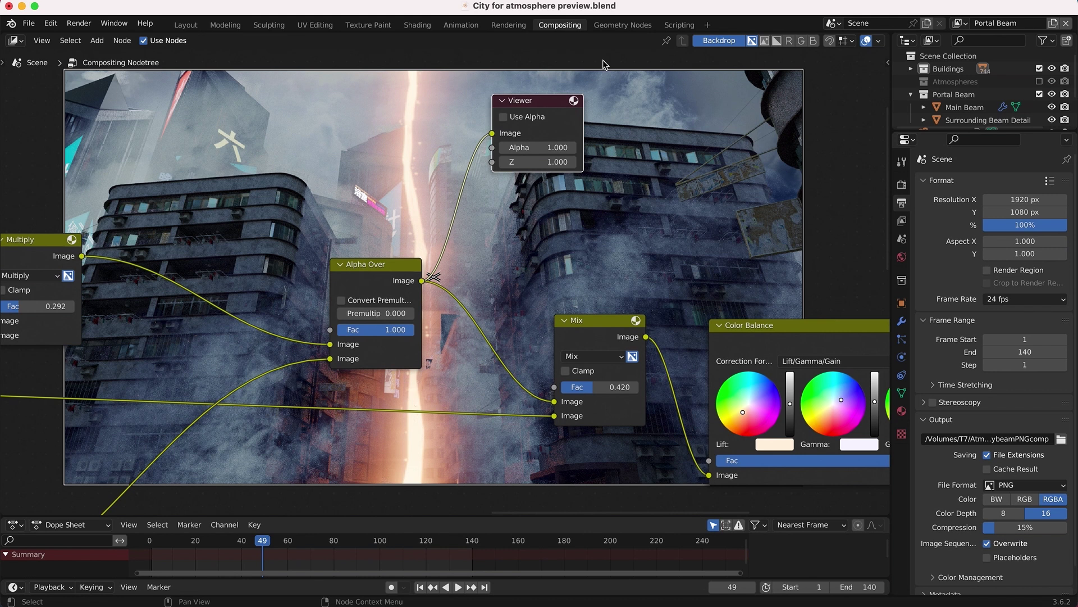
Step: Move the Viewer directly above the Mix node and select the Mix node
scroll(528, 123, down, 6)
drag(521, 125, 589, 166)
scroll(530, 286, up, 3)
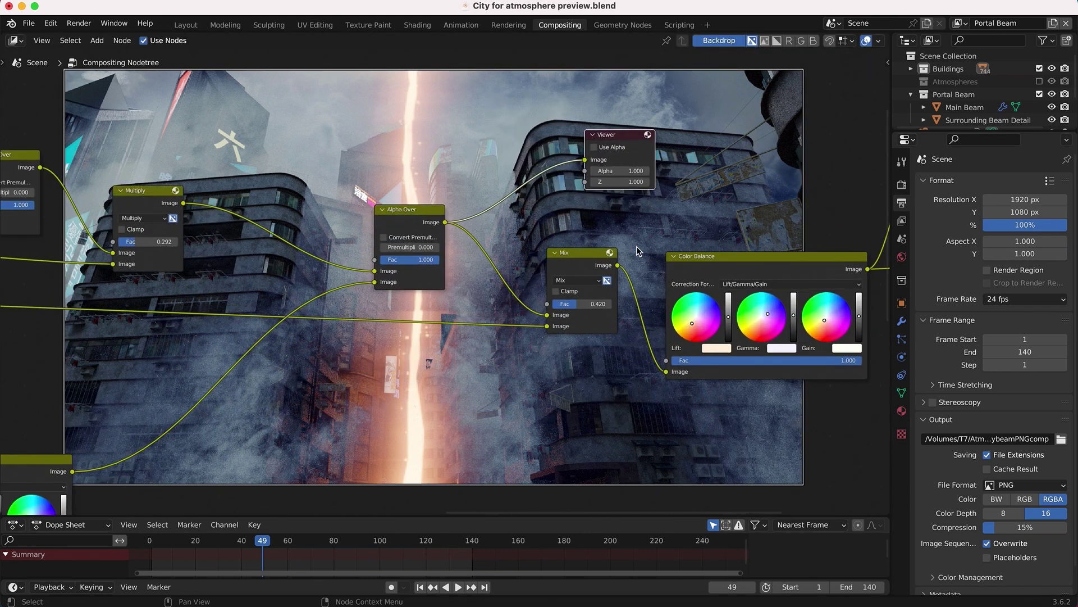
click(574, 265)
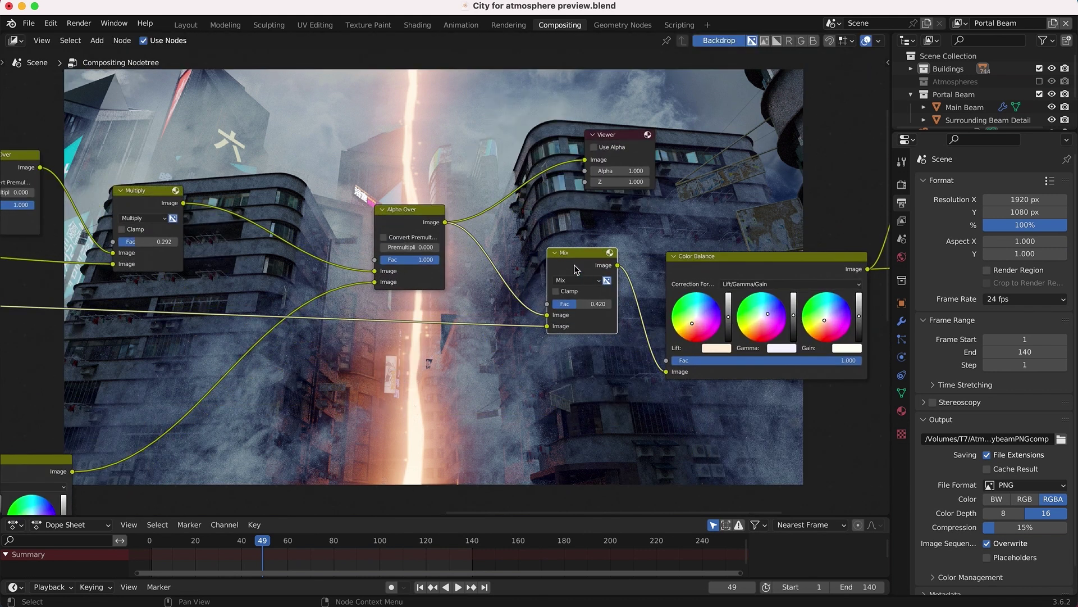
Step: Switch the active view layer to Buildings and display its View Layer properties with the data passes
click(959, 23)
click(849, 45)
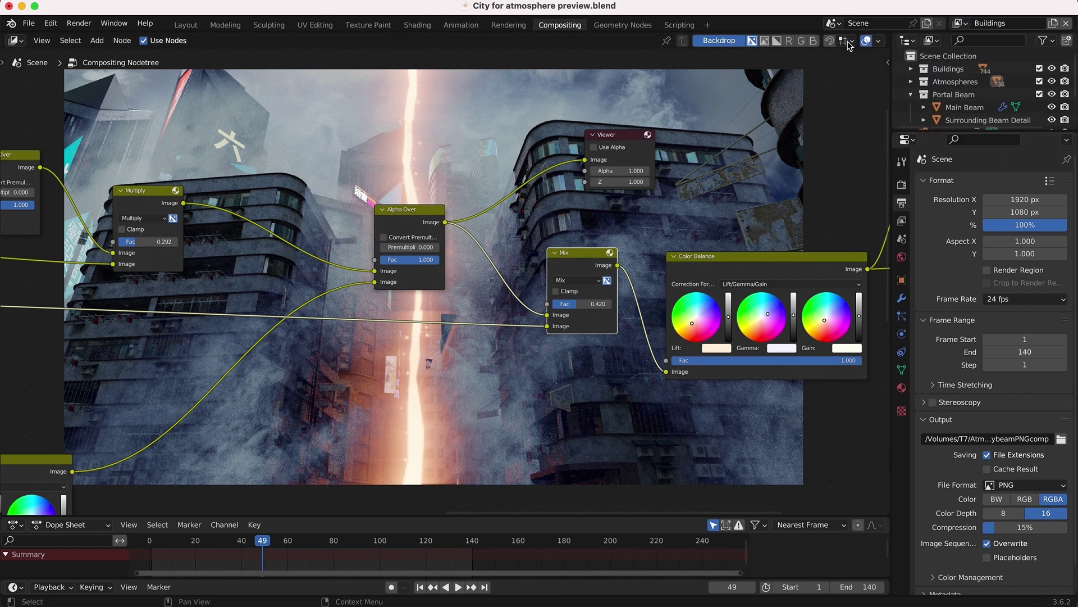
click(903, 220)
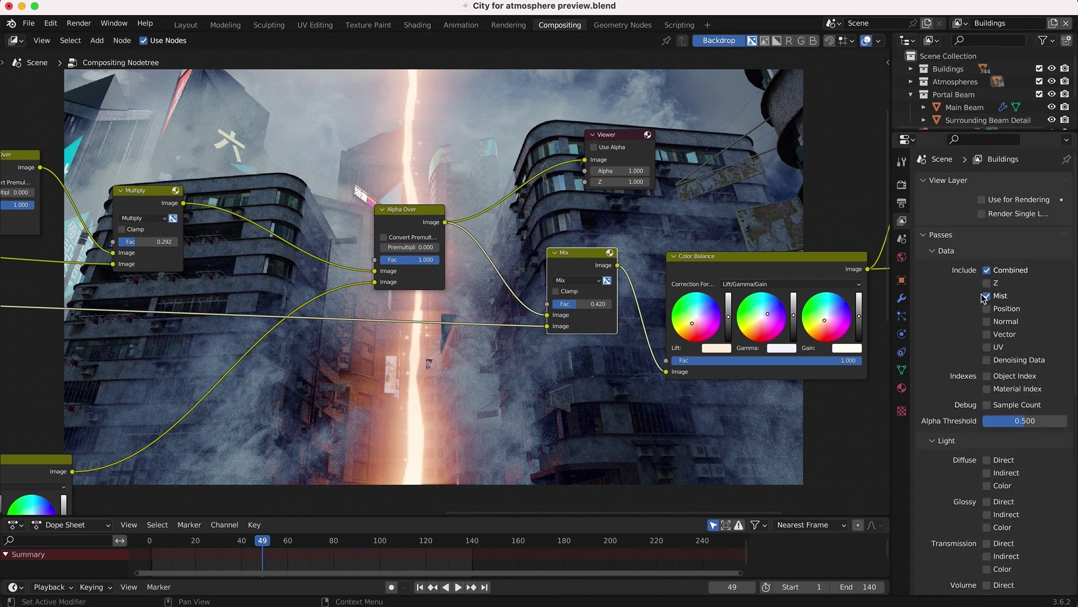
Step: Select the third Alpha Over node and examine its connections alongside the Mix and Blur nodes
click(402, 224)
scroll(402, 224, left, 4)
scroll(402, 224, down, 5)
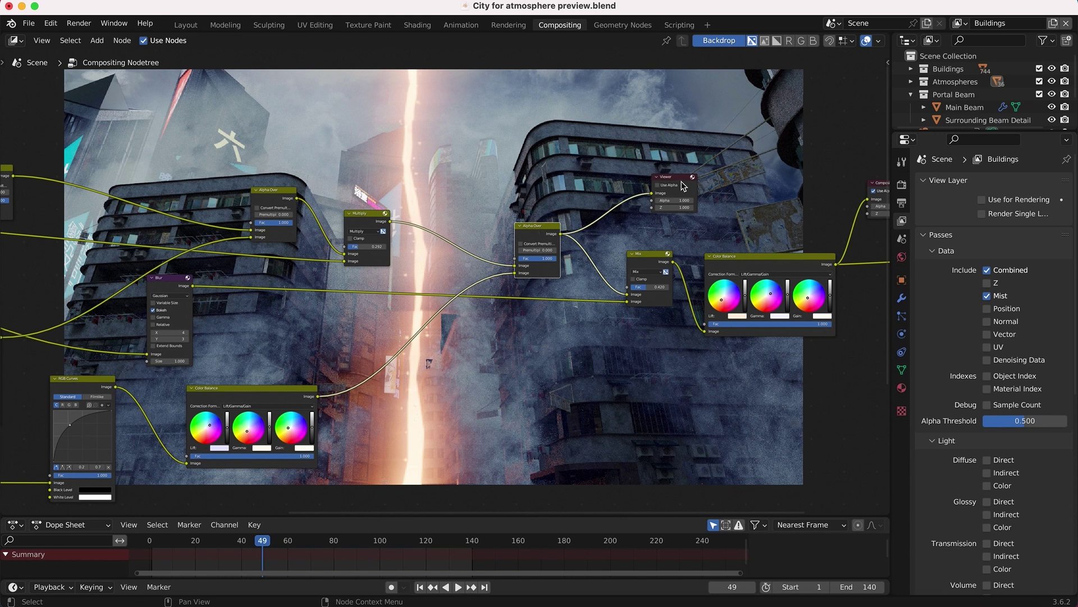
Step: Move the Viewer above the last Color Balance node and link the Mix node's Image output to it
drag(684, 180, 750, 183)
scroll(703, 235, right, 4)
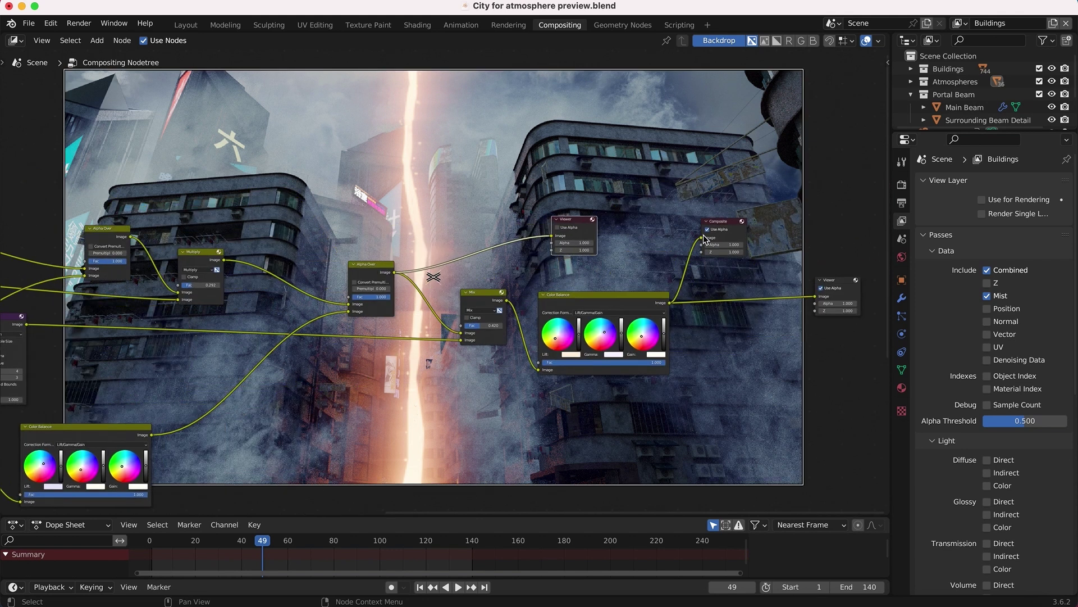
scroll(513, 281, up, 2)
scroll(514, 281, right, 1)
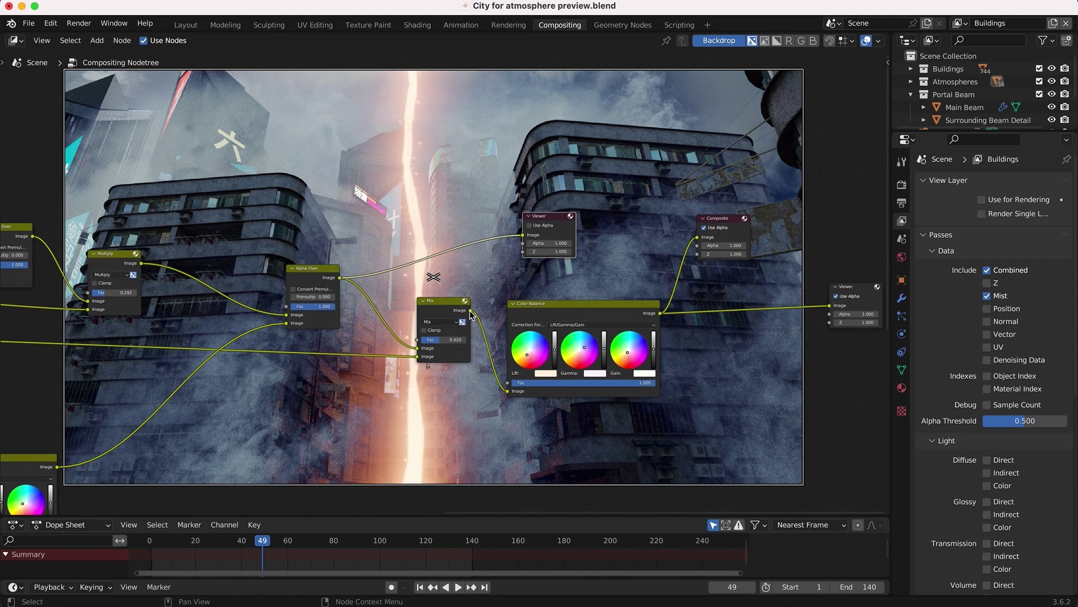
drag(471, 310, 524, 235)
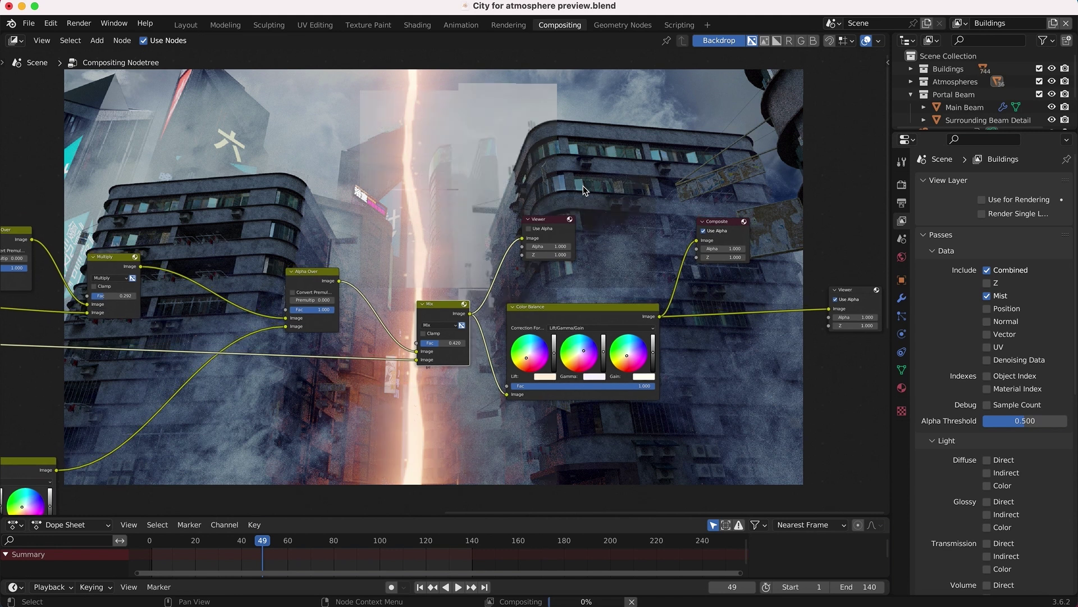
scroll(584, 190, up, 5)
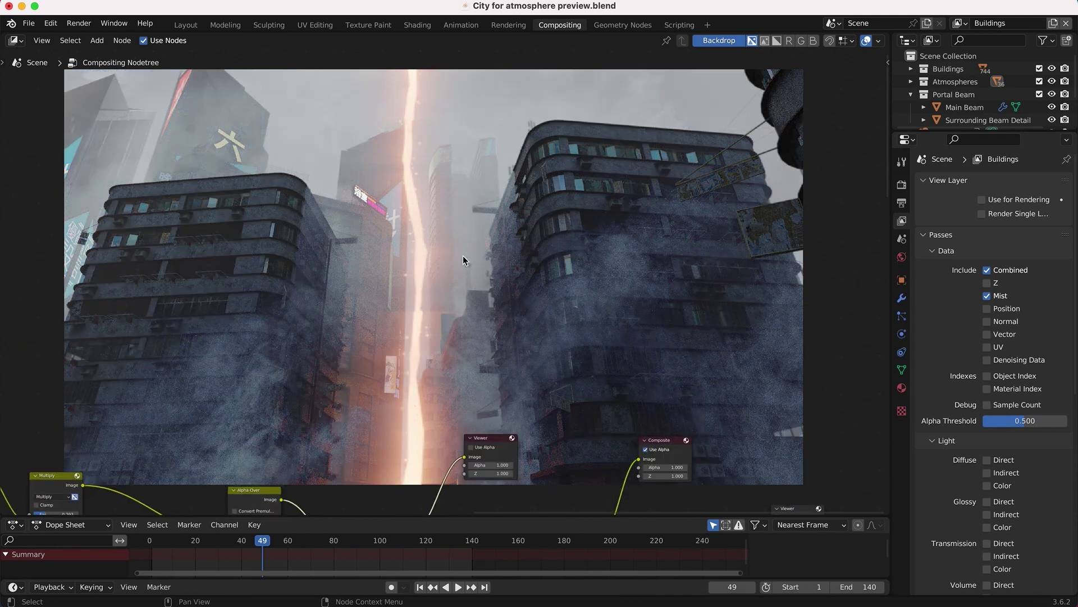
scroll(463, 260, down, 6)
scroll(467, 268, left, 2)
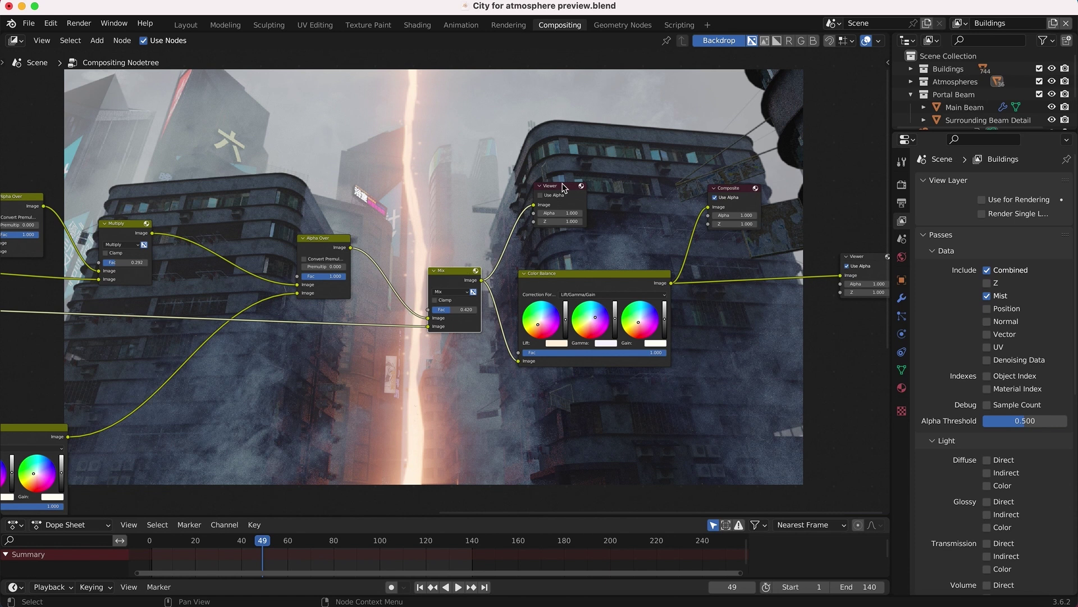
Step: Disconnect the Viewer from Mix, bring it beside the Buildings-layer SkybeamSeq0001.exr node and link that node's Mist output to it
scroll(570, 196, down, 1)
drag(527, 226, 544, 218)
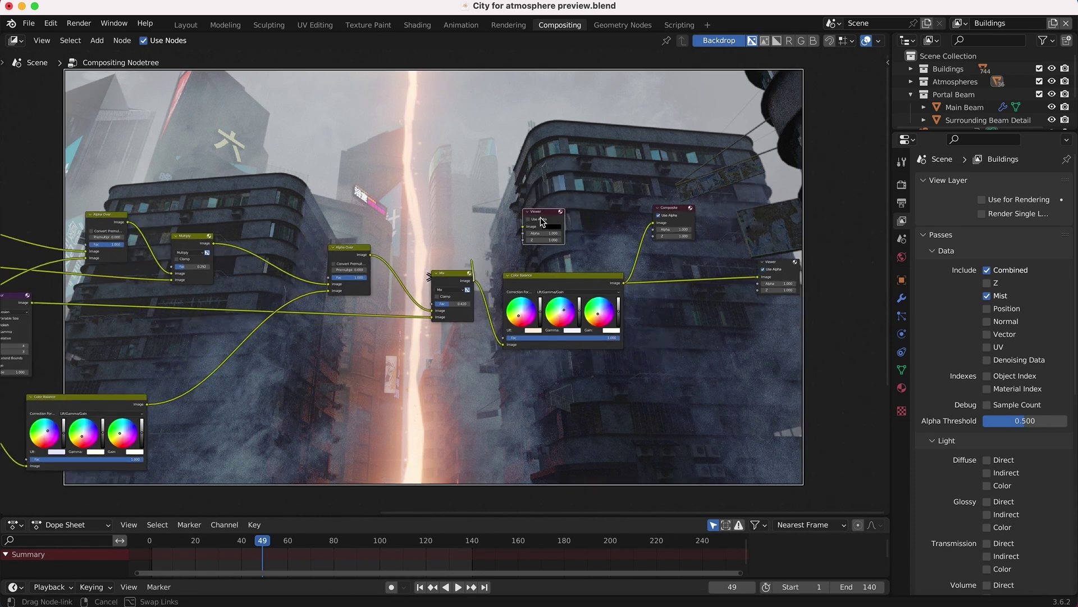
scroll(398, 297, down, 3)
scroll(397, 297, left, 1)
scroll(397, 297, up, 3)
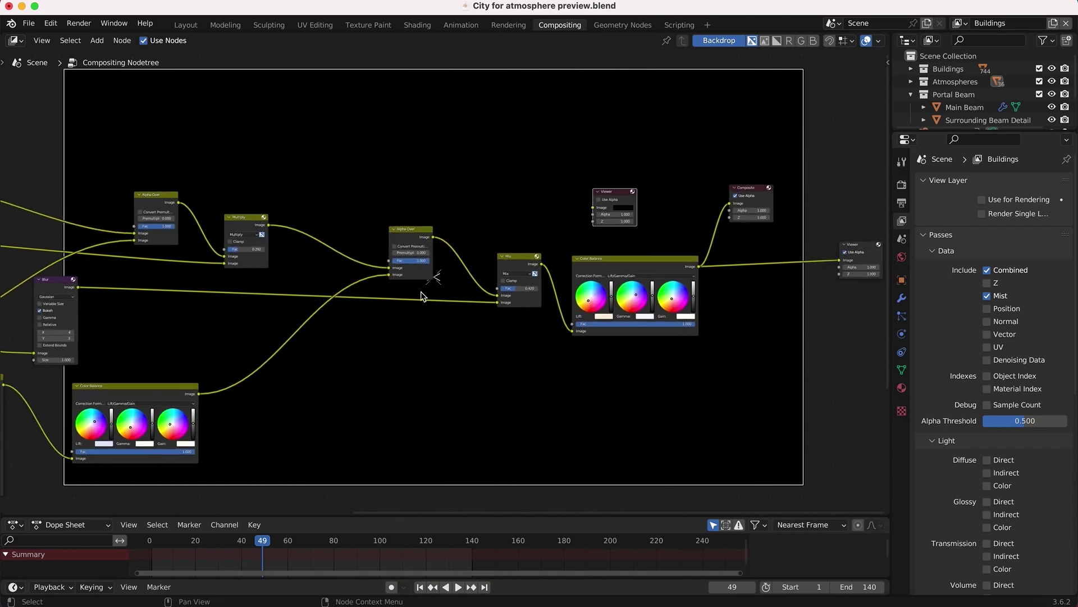
scroll(540, 275, up, 2)
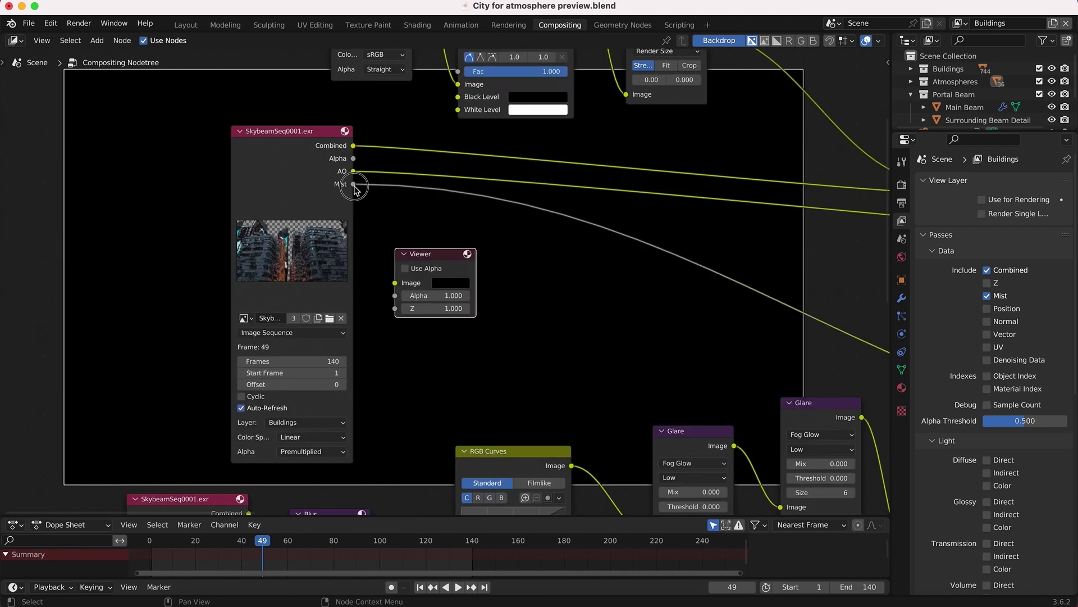
drag(353, 184, 395, 283)
scroll(499, 205, left, 10)
scroll(499, 205, up, 2)
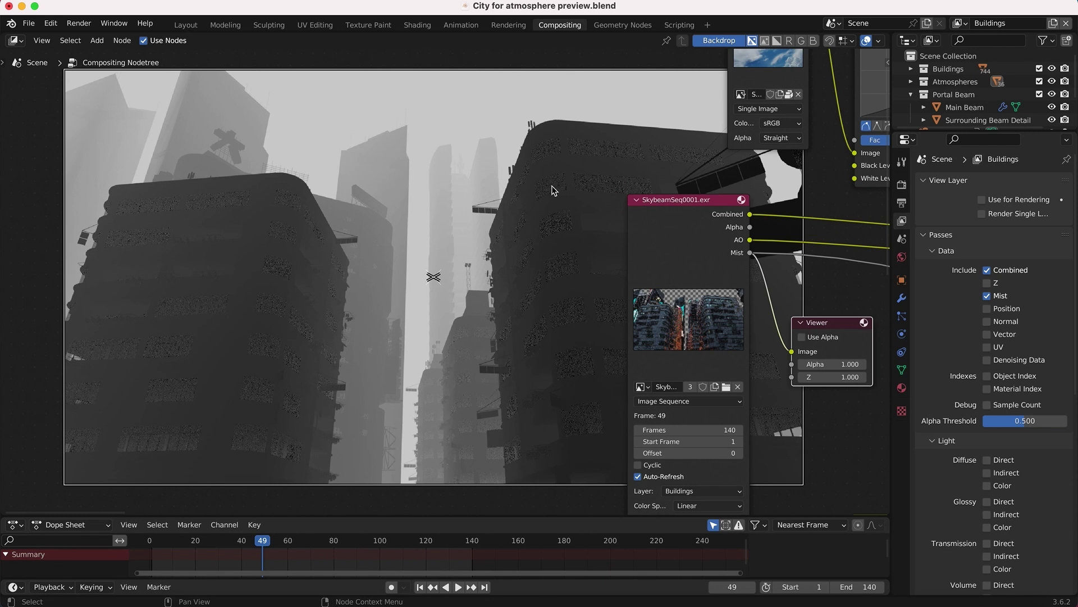
Step: Return the Viewer above the last Color Balance node and preview the Mix node's output through it
scroll(478, 234, right, 6)
scroll(479, 234, down, 3)
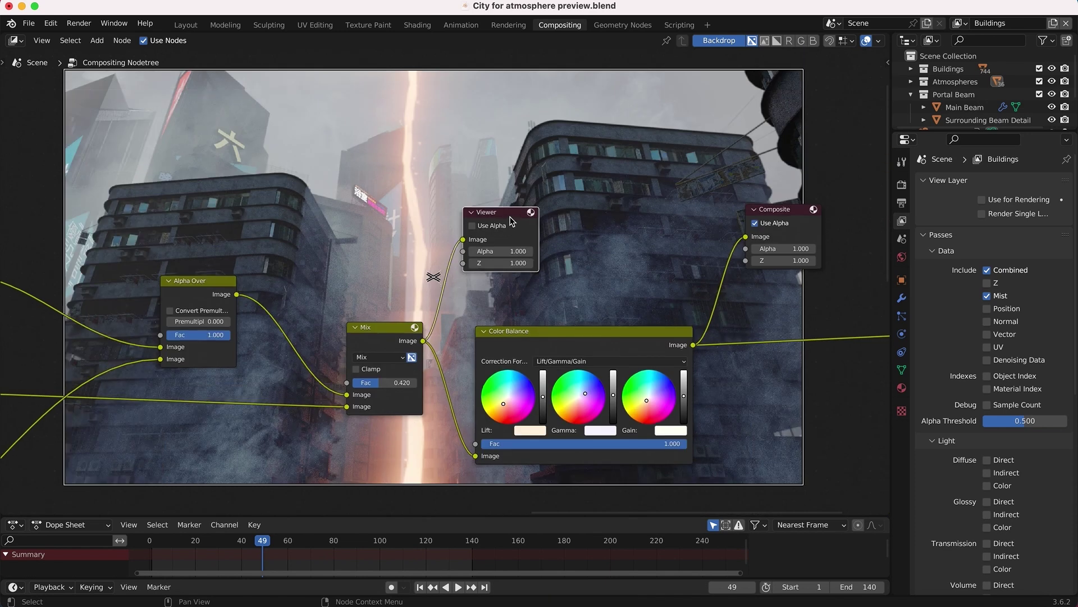
middle_drag(360, 330, 362, 375)
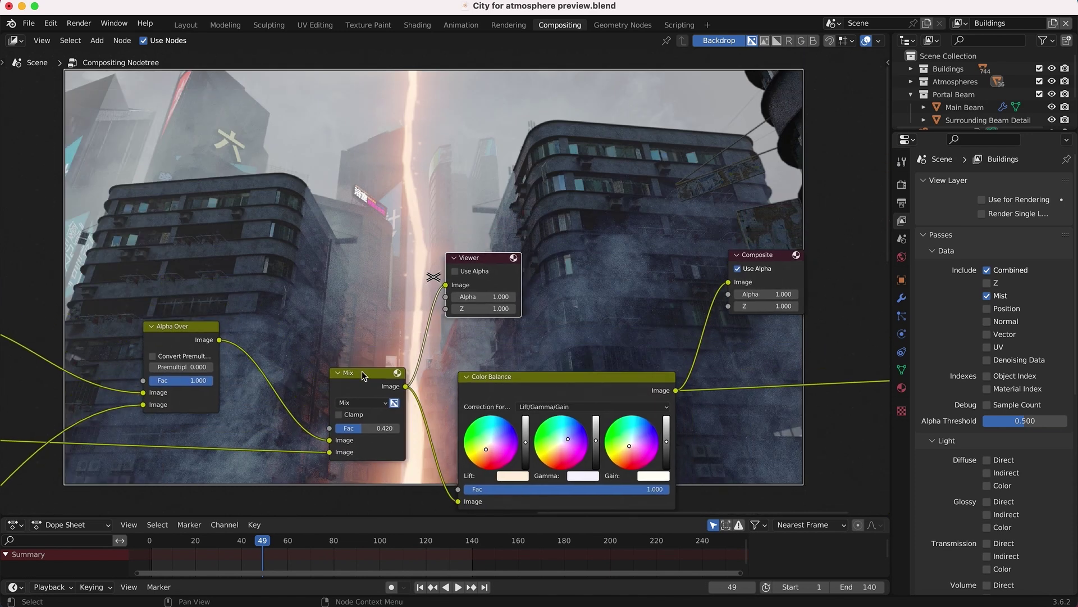
scroll(421, 247, up, 6)
scroll(420, 247, right, 1)
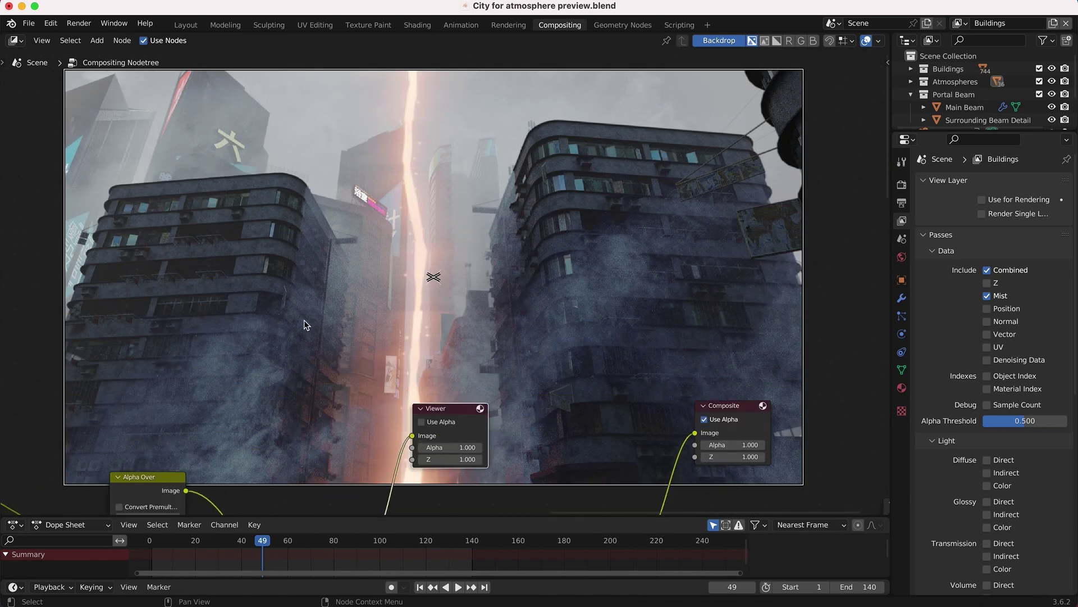
scroll(353, 263, down, 11)
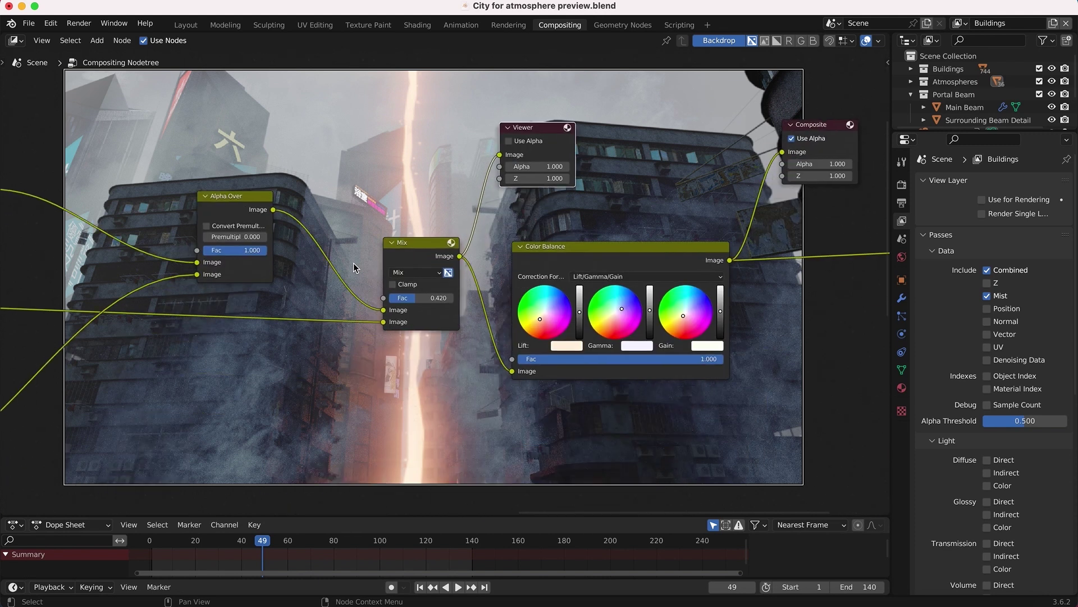
Step: Move the Mix node closer to the Alpha Over node and set its Fac to 0
scroll(353, 263, left, 3)
drag(428, 246, 394, 220)
drag(400, 272, 353, 273)
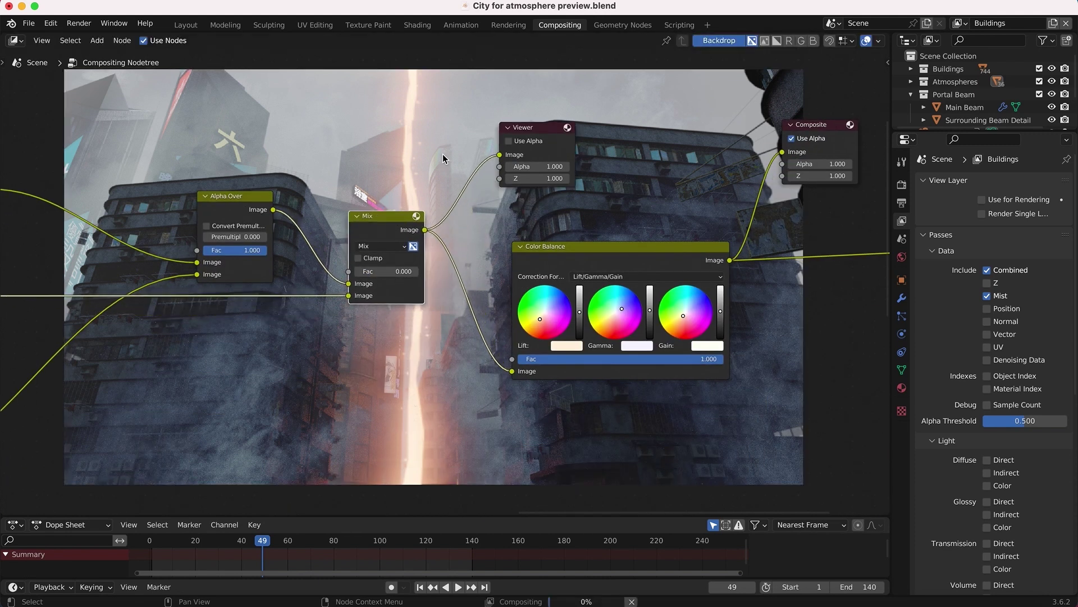
scroll(454, 128, up, 8)
scroll(454, 129, right, 2)
scroll(454, 128, up, 4)
scroll(433, 331, down, 5)
scroll(433, 331, left, 1)
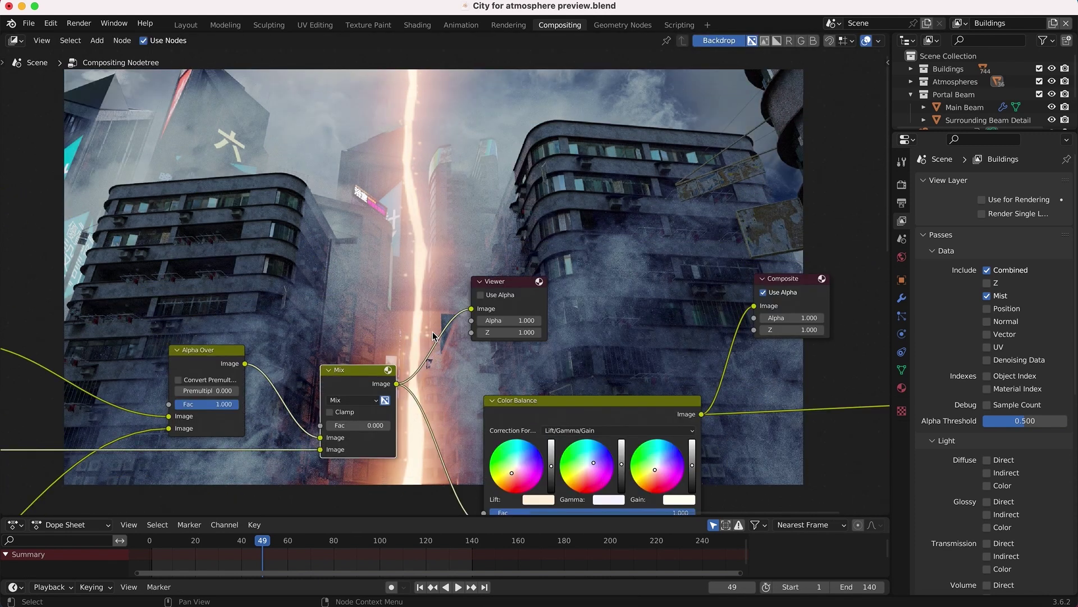
Step: Restore the Mix node's Fac to 0.420 and examine the mist across the buildings and portal beam
scroll(457, 154, up, 8)
scroll(458, 154, right, 2)
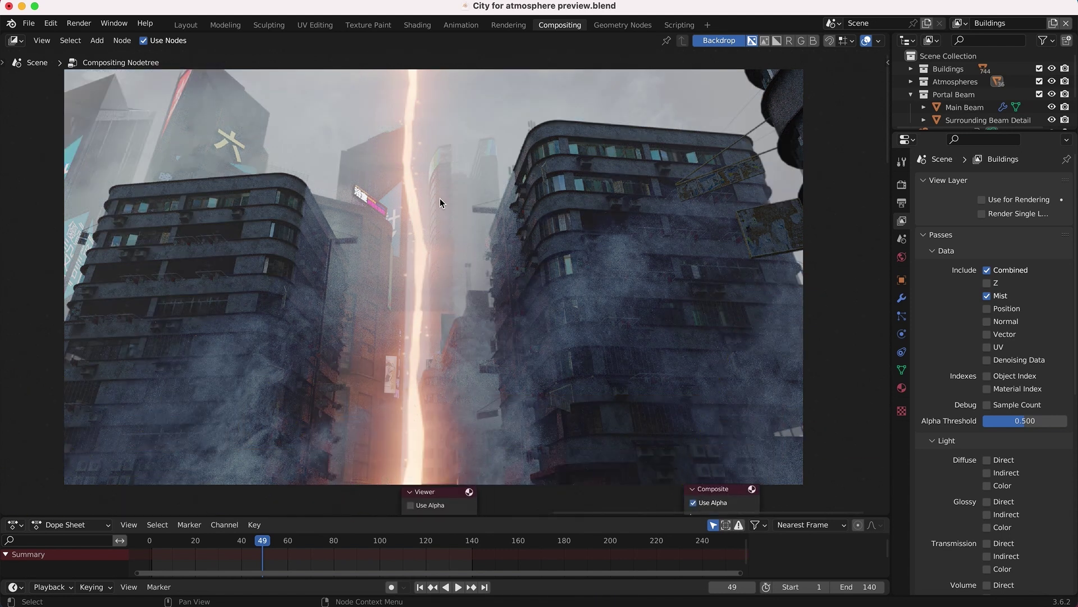
scroll(440, 198, right, 2)
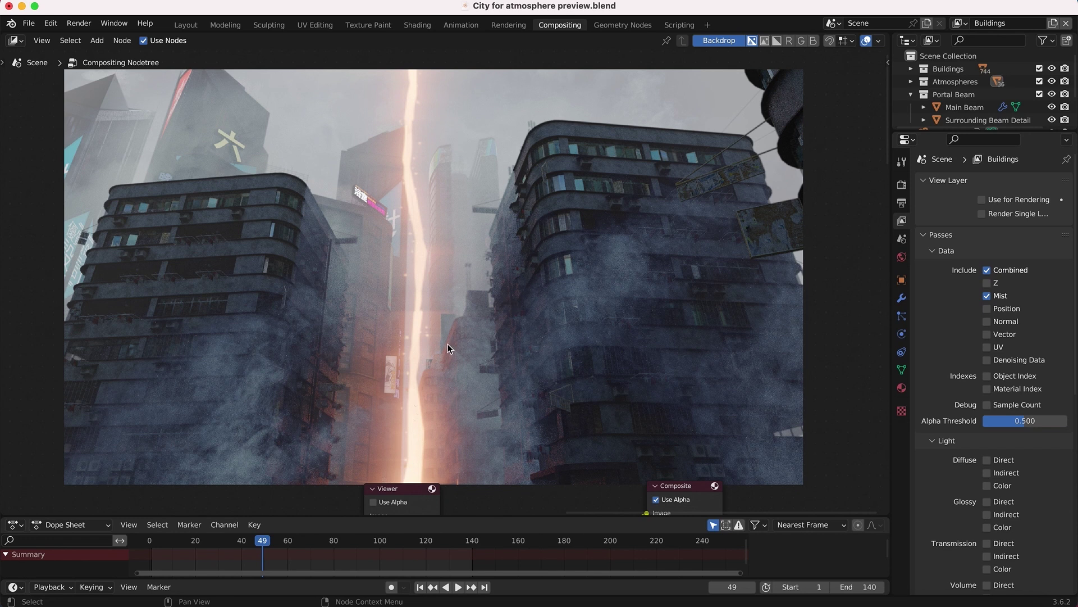
scroll(448, 344, down, 1)
scroll(447, 343, down, 5)
scroll(488, 363, right, 3)
scroll(528, 267, down, 3)
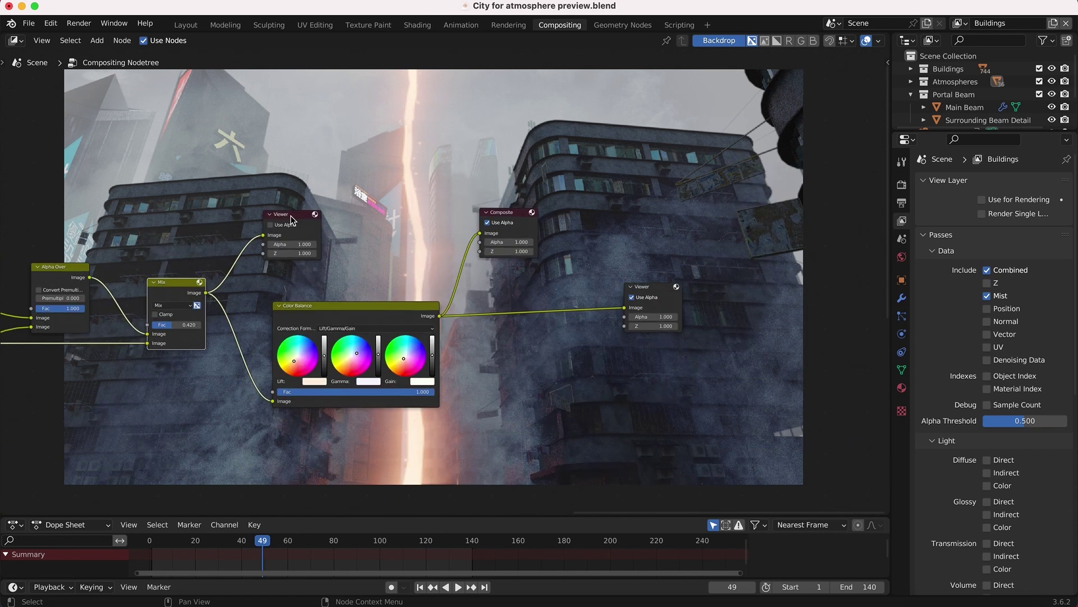
Step: Delete the temporary Viewer linked to Mix and select the Viewer fed by the last Color Balance node
click(291, 214)
key(x)
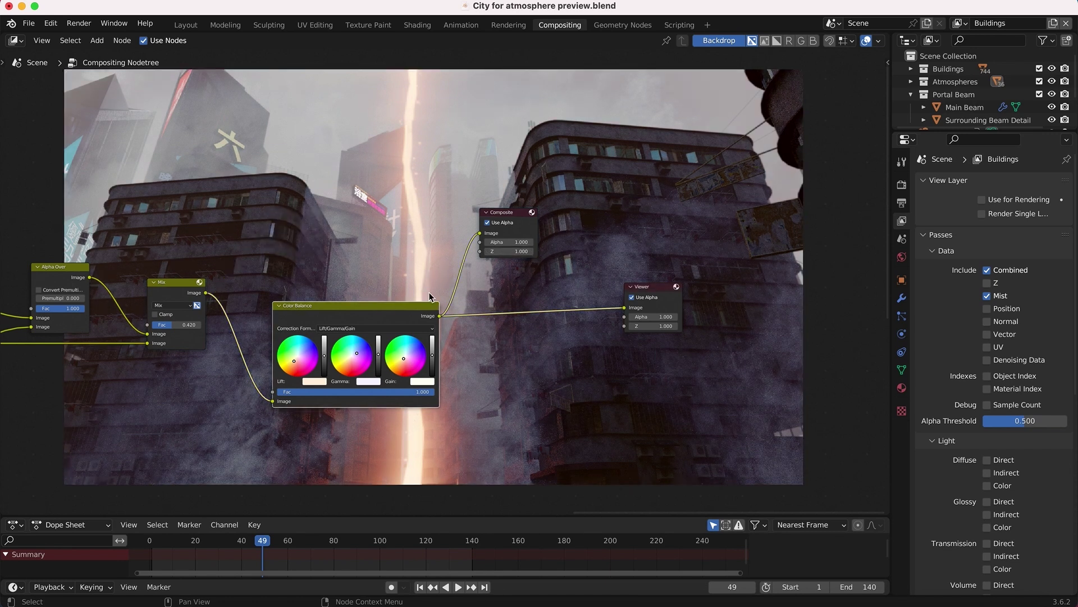
click(652, 286)
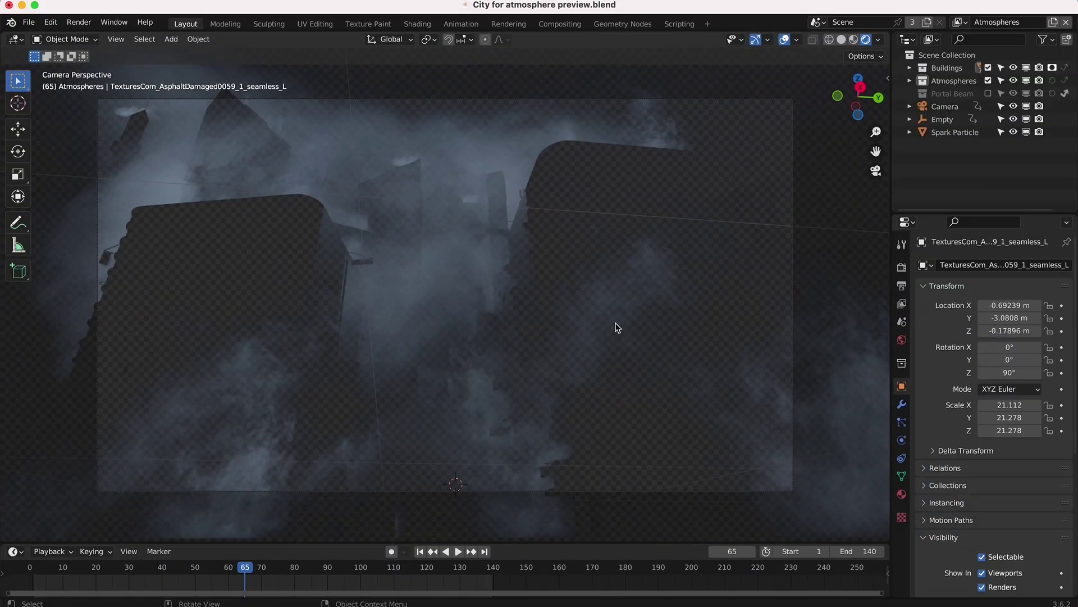
Step: Orbit out of the camera view to examine the Atmospheres layer's smoke around the building silhouettes
middle_drag(614, 325, 657, 348)
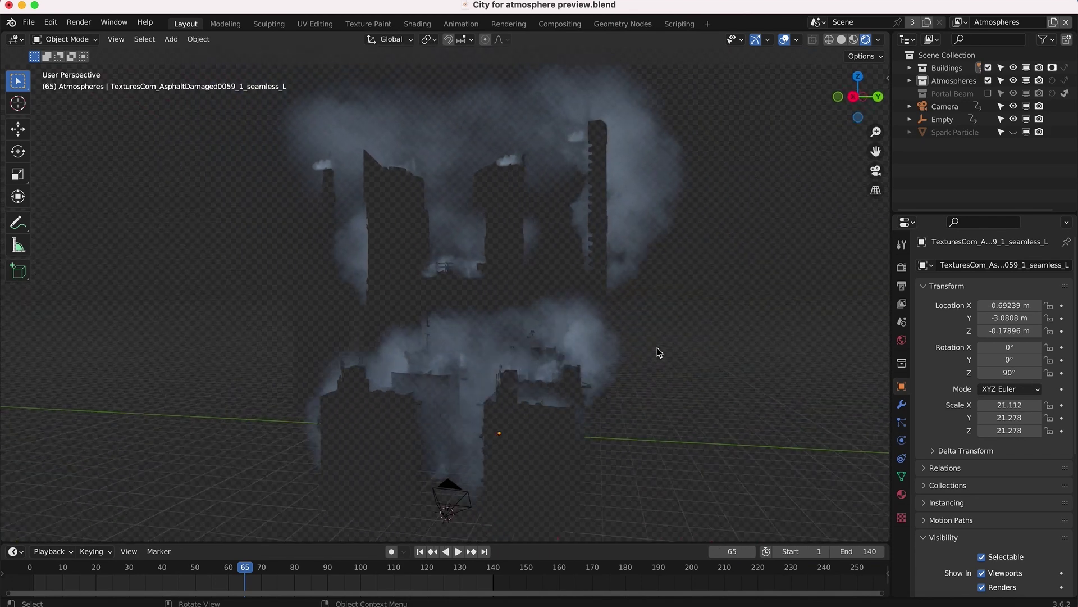